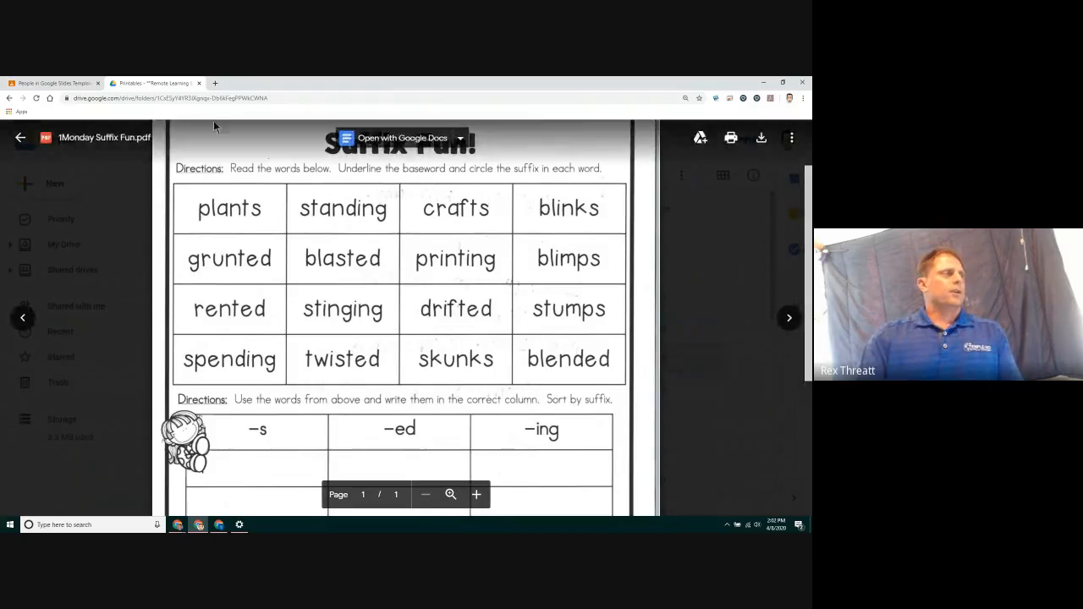
Open a new tab and create a new presentation by going to slides.new
{"action": "left_click", "coordinate": [213, 84]}
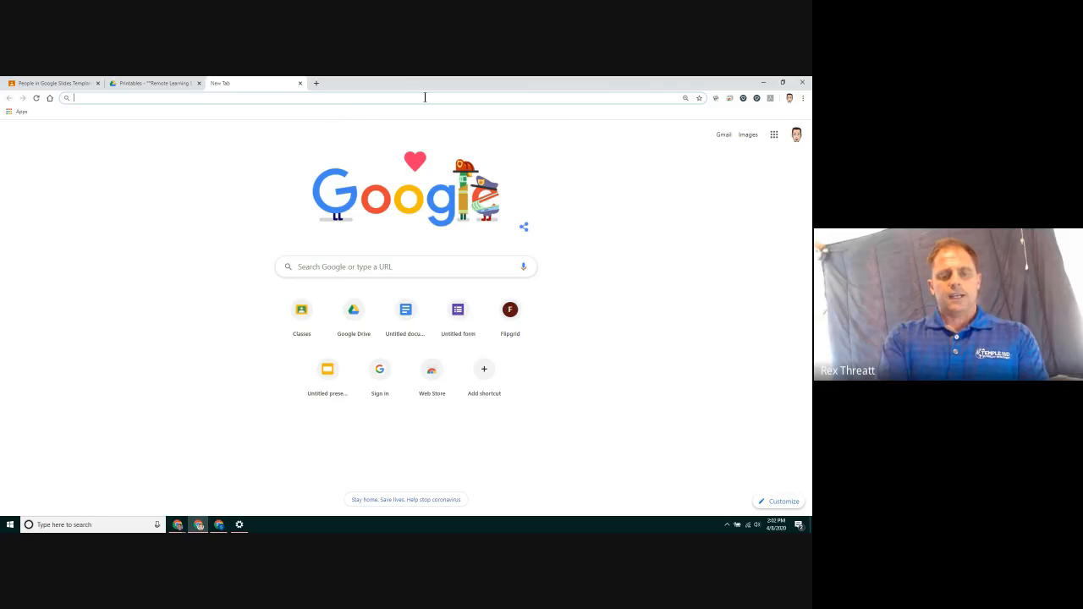
{"action": "type", "text": "slides.new"}
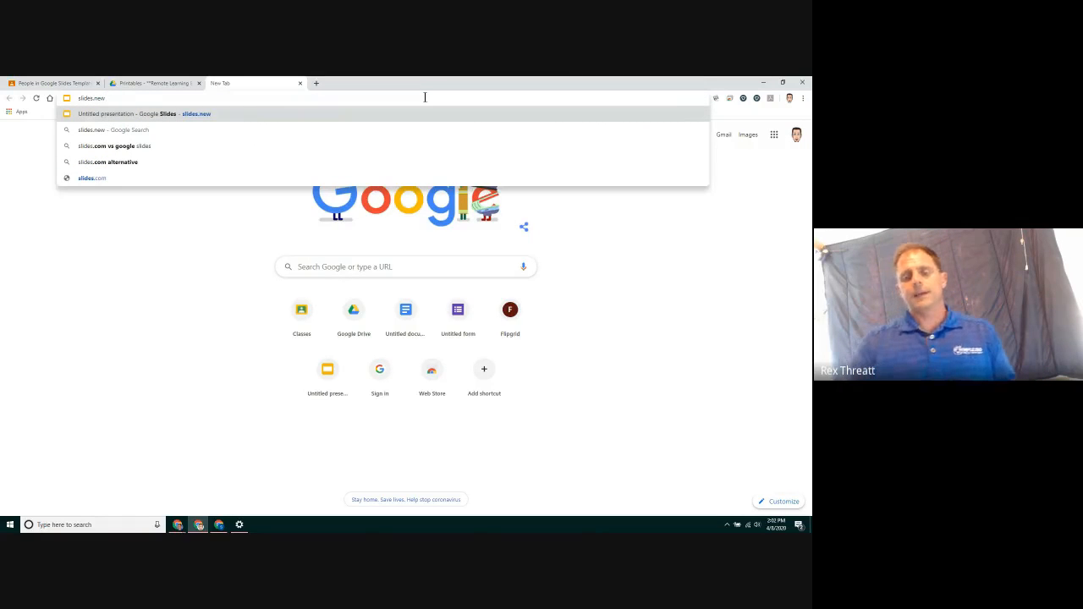
{"action": "key", "text": "Return"}
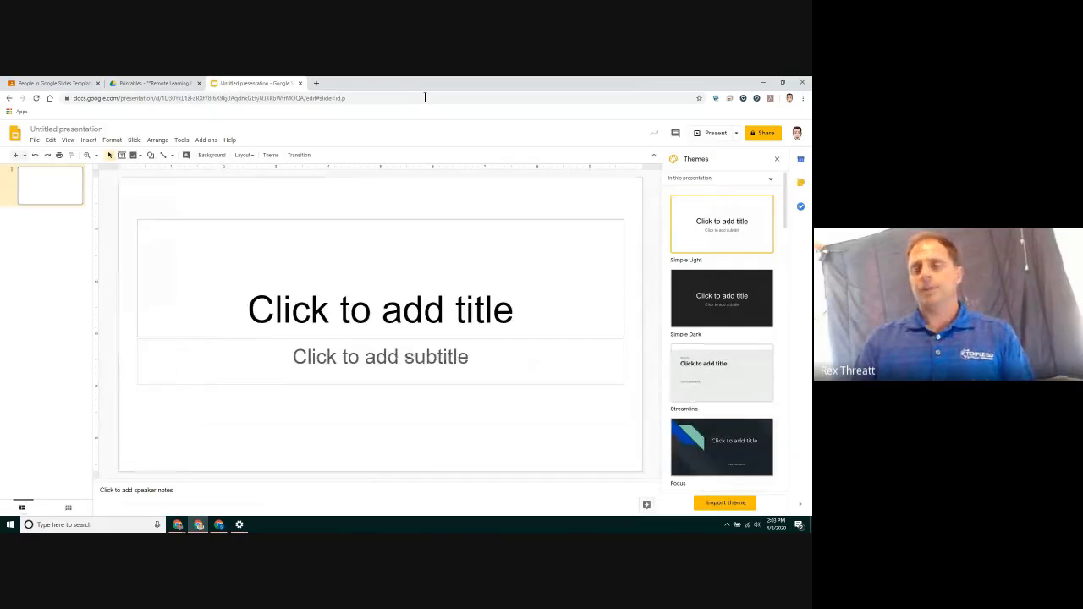
Close the themes panel and apply the Blank layout to the first slide
{"action": "left_click", "coordinate": [778, 162]}
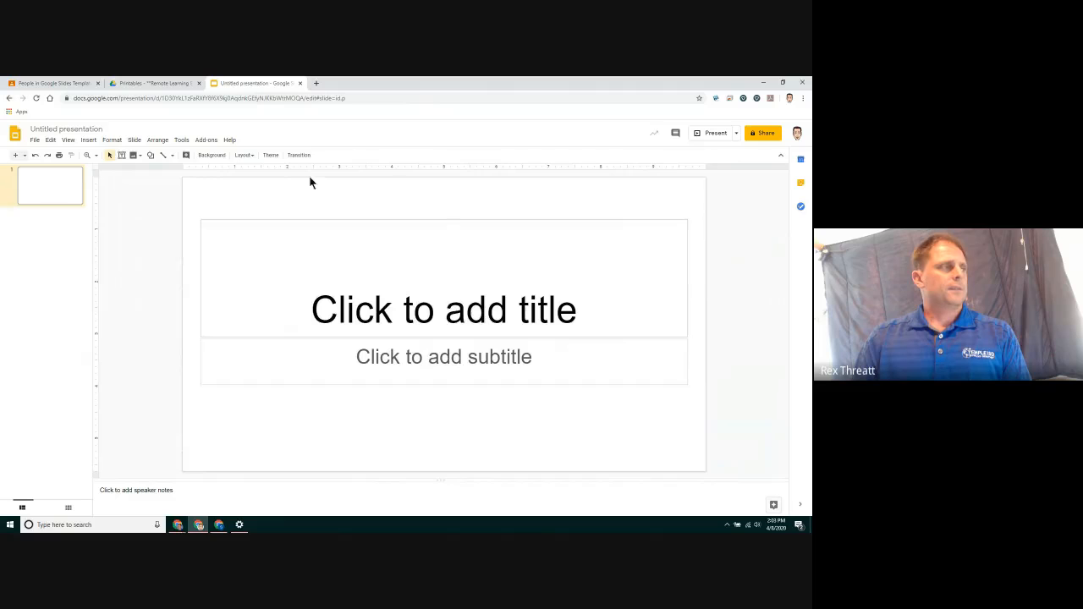
{"action": "left_click", "coordinate": [254, 157]}
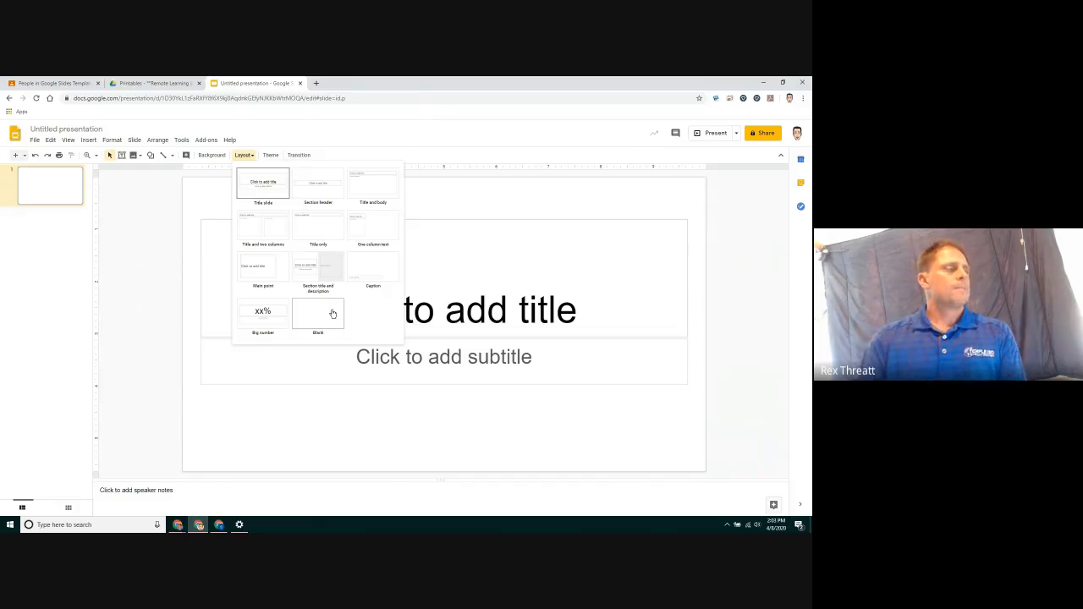
{"action": "left_click", "coordinate": [332, 314]}
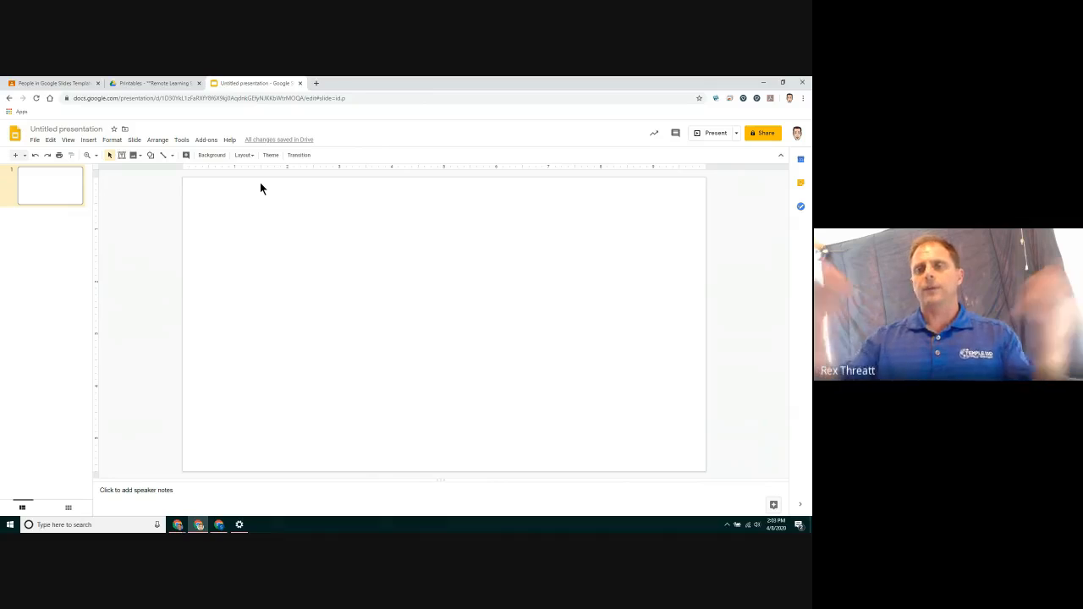
Switch to the Suffix Fun PDF, scroll to the sorting table, and launch the Snipping Tool
{"action": "left_click", "coordinate": [169, 86]}
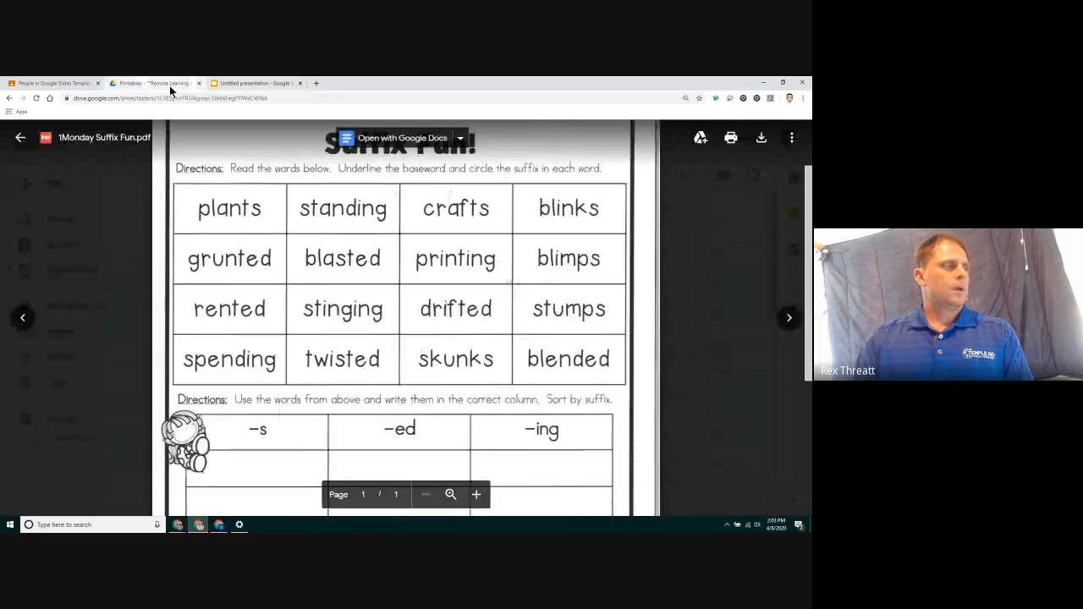
{"action": "scroll", "coordinate": [395, 254], "scroll_direction": "down", "scroll_amount": 1}
{"action": "scroll", "coordinate": [395, 254], "scroll_direction": "down", "scroll_amount": 2}
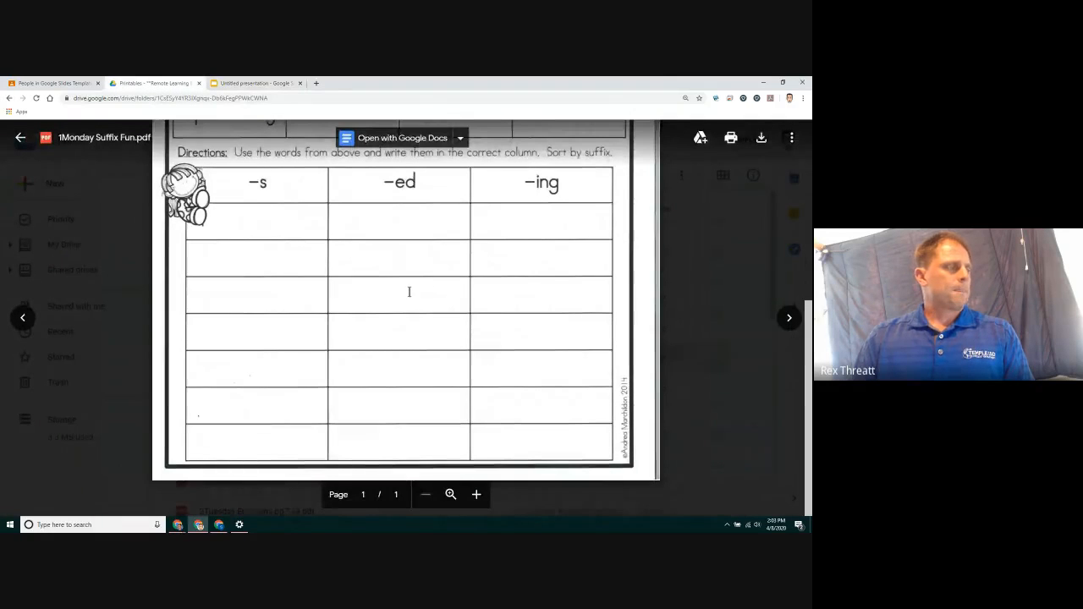
{"action": "left_click", "coordinate": [100, 525]}
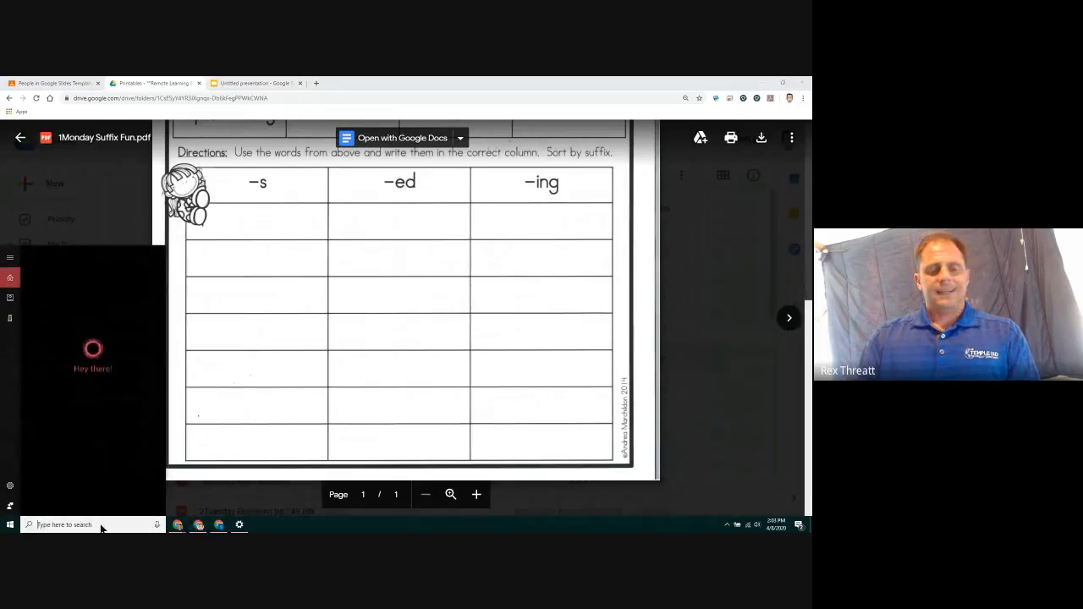
{"action": "type", "text": "snip"}
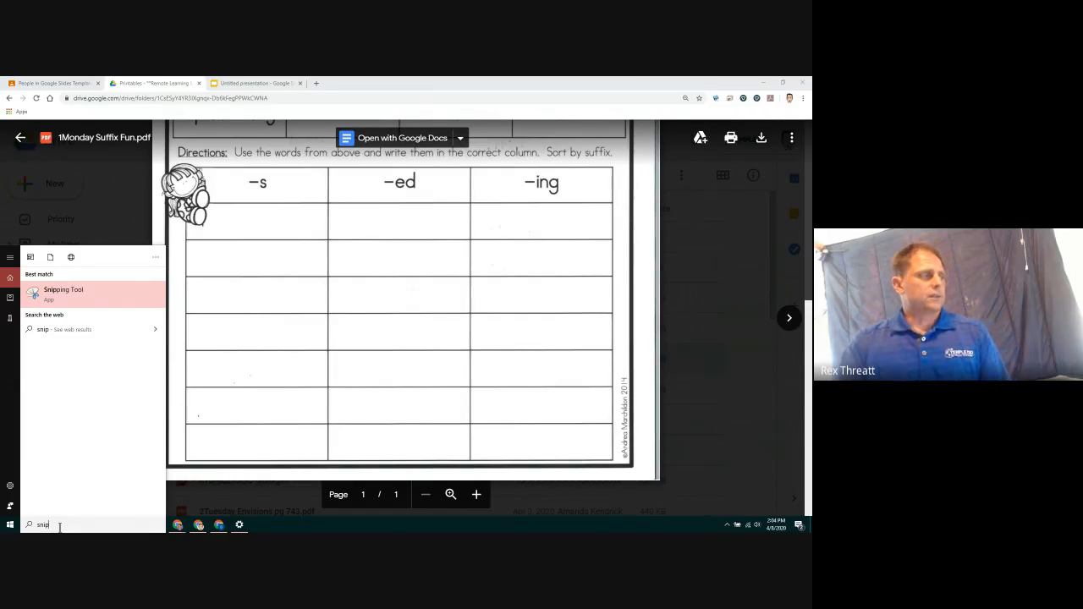
{"action": "left_click", "coordinate": [72, 300]}
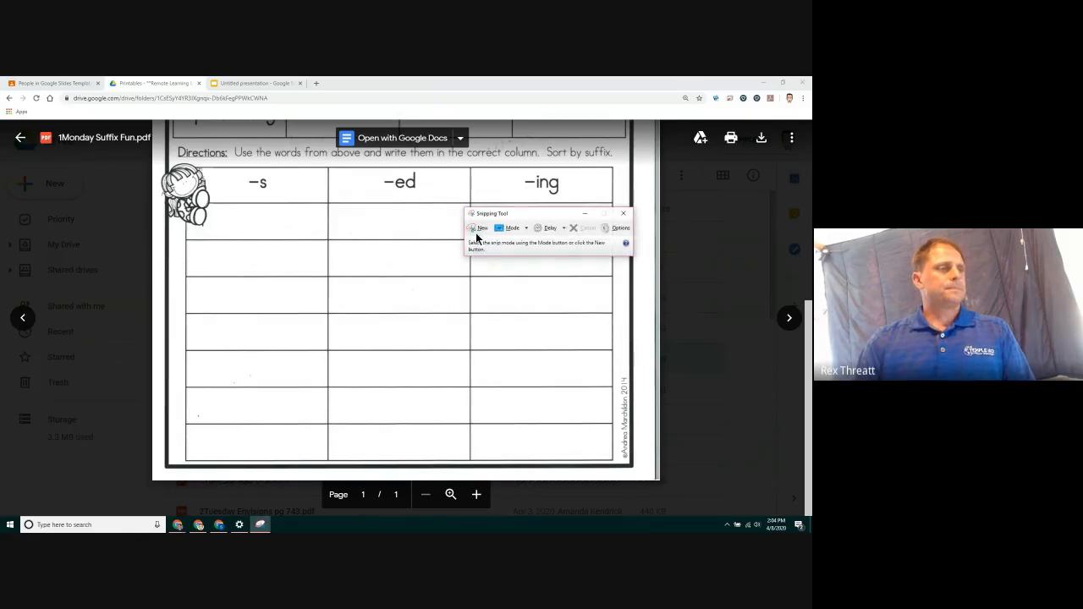
Snip the sorting table section of the worksheet and copy the snip
{"action": "left_click", "coordinate": [479, 228]}
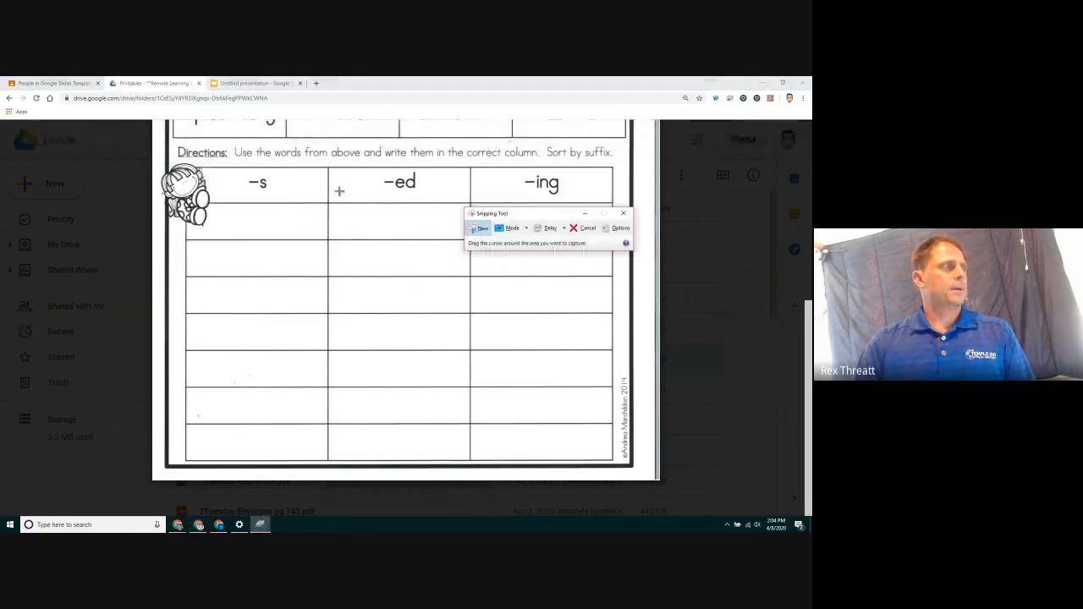
{"action": "left_click_drag", "start_coordinate": [167, 144], "coordinate": [635, 468]}
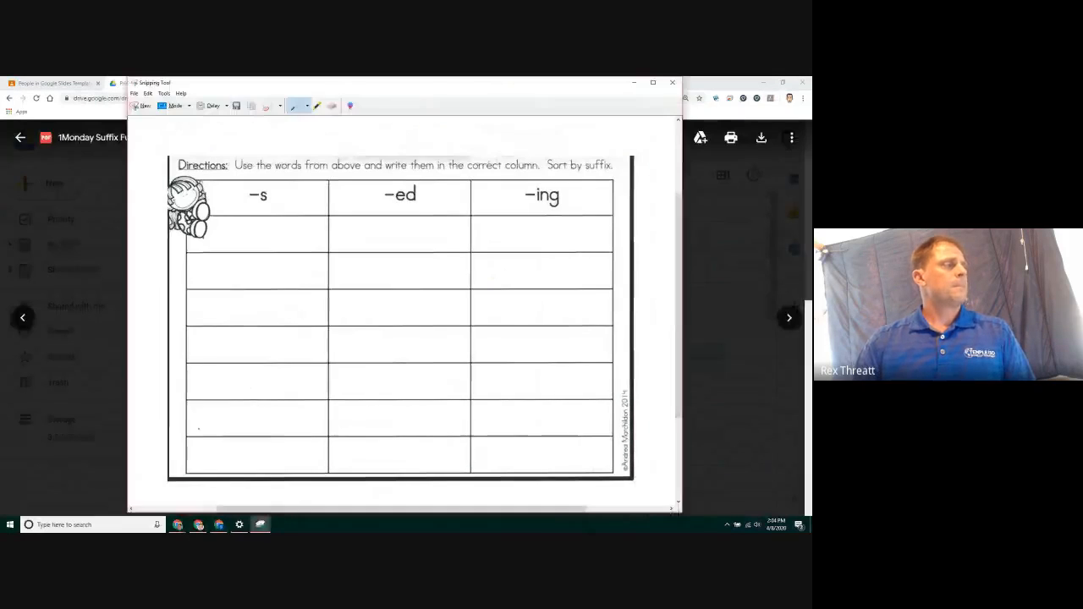
{"action": "left_click", "coordinate": [148, 93]}
{"action": "left_click", "coordinate": [157, 104]}
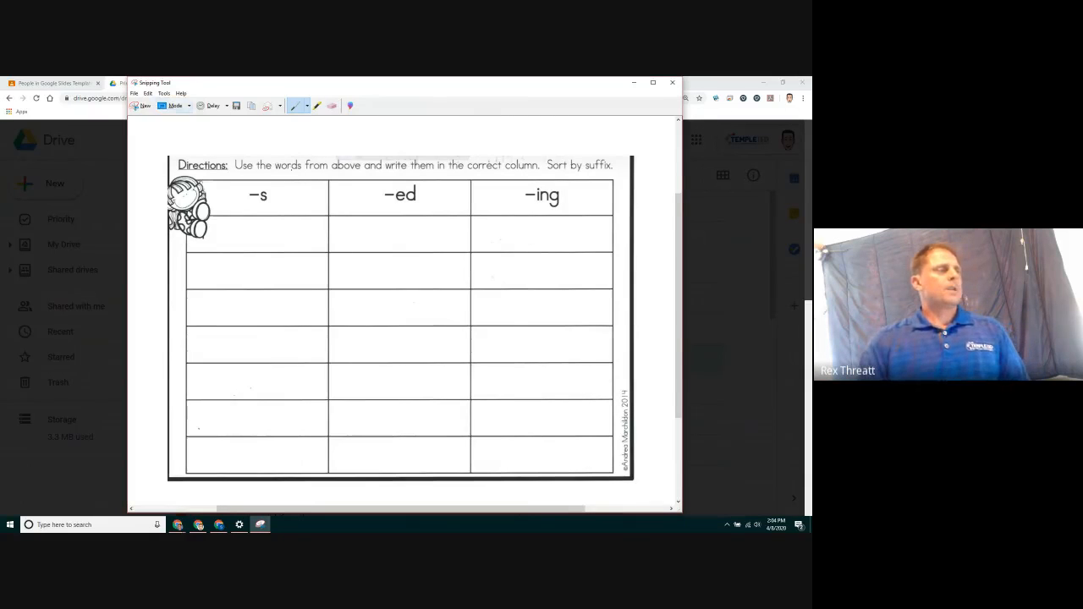
Return to the presentation and paste the snipped table onto the blank slide
{"action": "left_click", "coordinate": [700, 79]}
{"action": "left_click", "coordinate": [254, 83]}
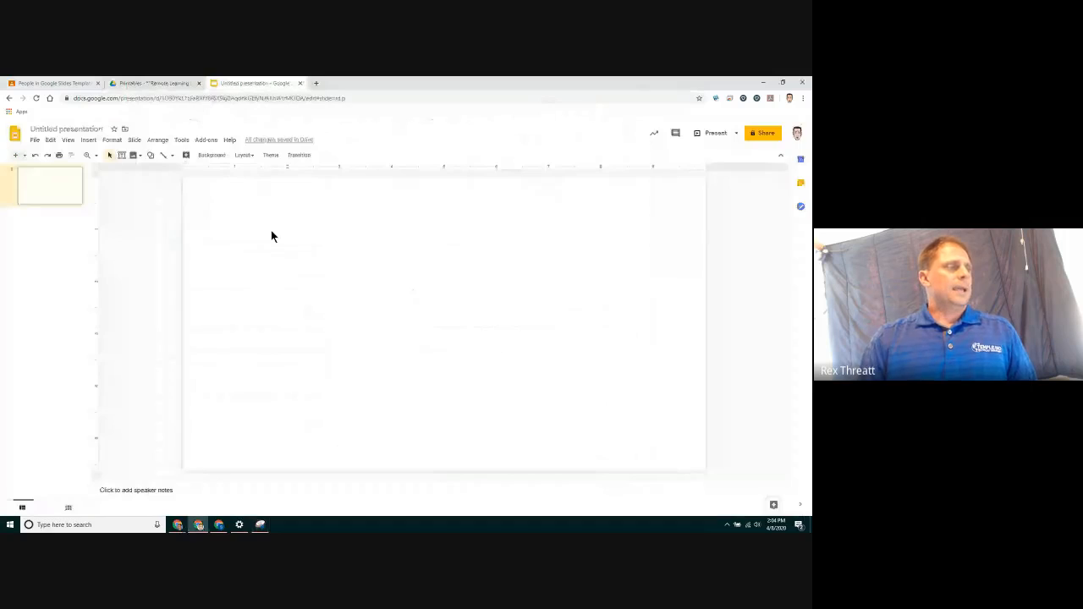
{"action": "right_click", "coordinate": [332, 232]}
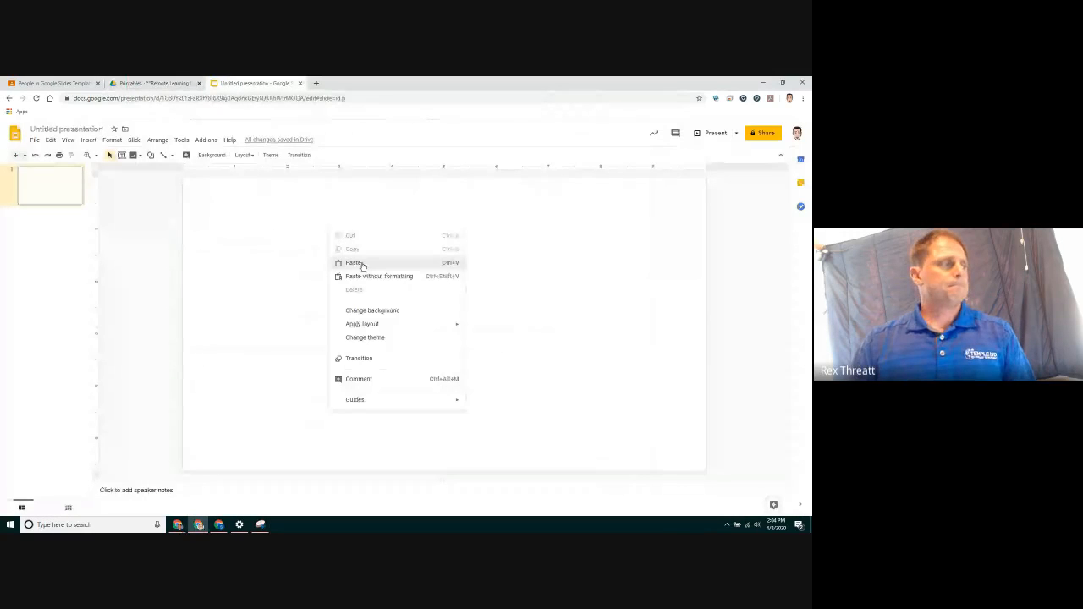
{"action": "left_click", "coordinate": [361, 264]}
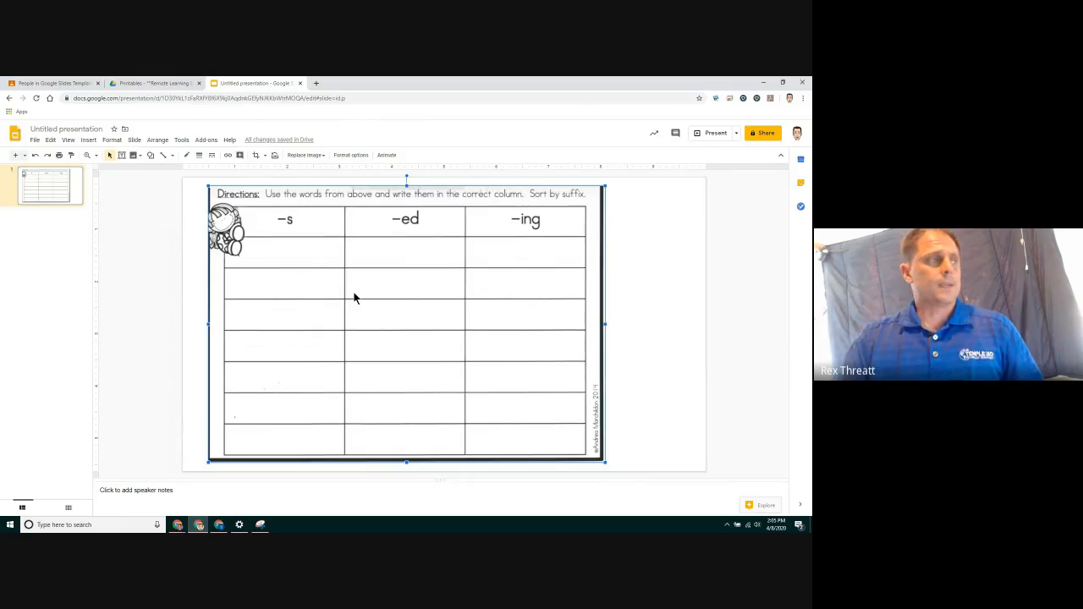
Download the current slide as a JPEG image
{"action": "left_click", "coordinate": [35, 140]}
{"action": "mouse_move", "coordinate": [77, 243]}
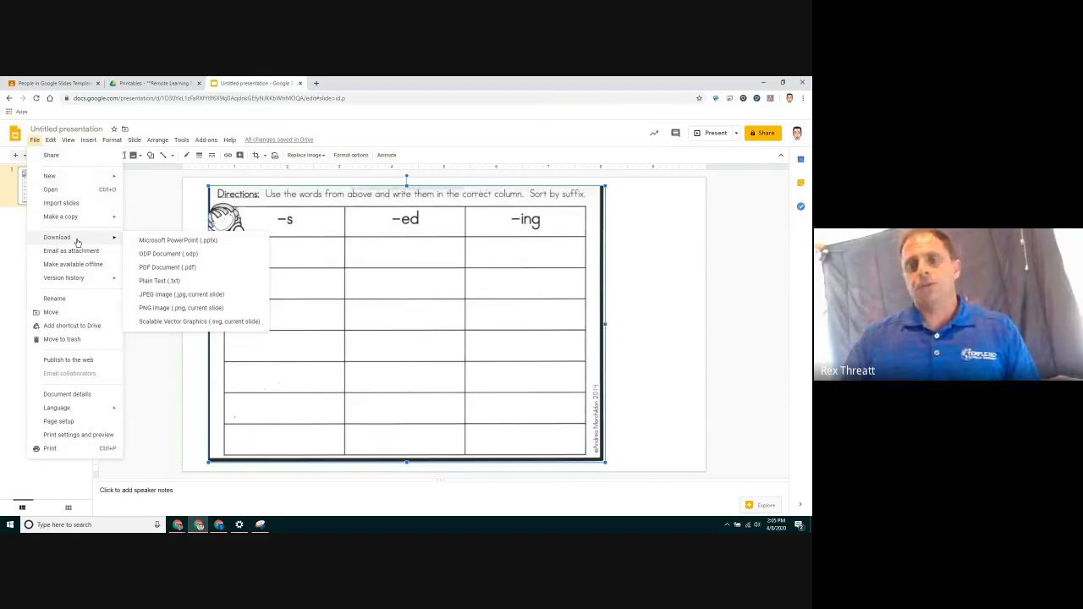
{"action": "left_click", "coordinate": [226, 296]}
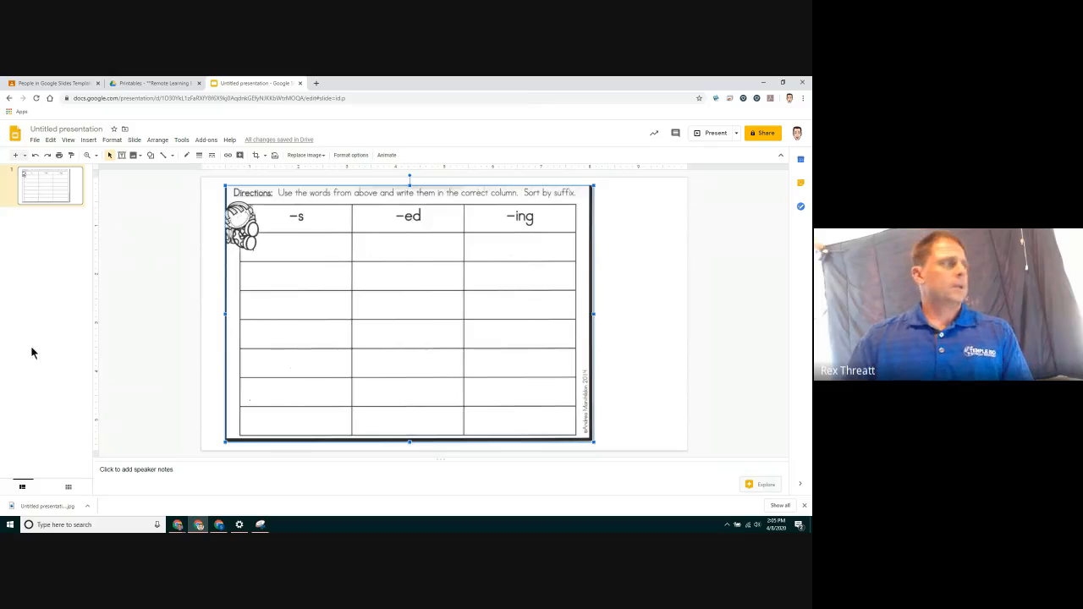
Add a new slide and apply the Blank layout to it
{"action": "left_click", "coordinate": [15, 155]}
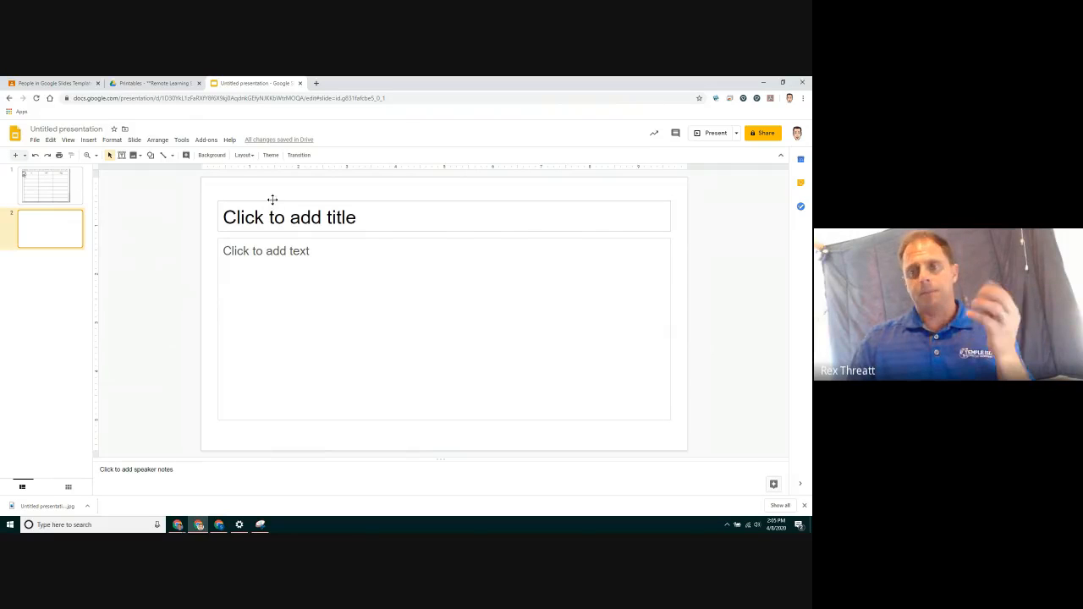
{"action": "left_click", "coordinate": [251, 156]}
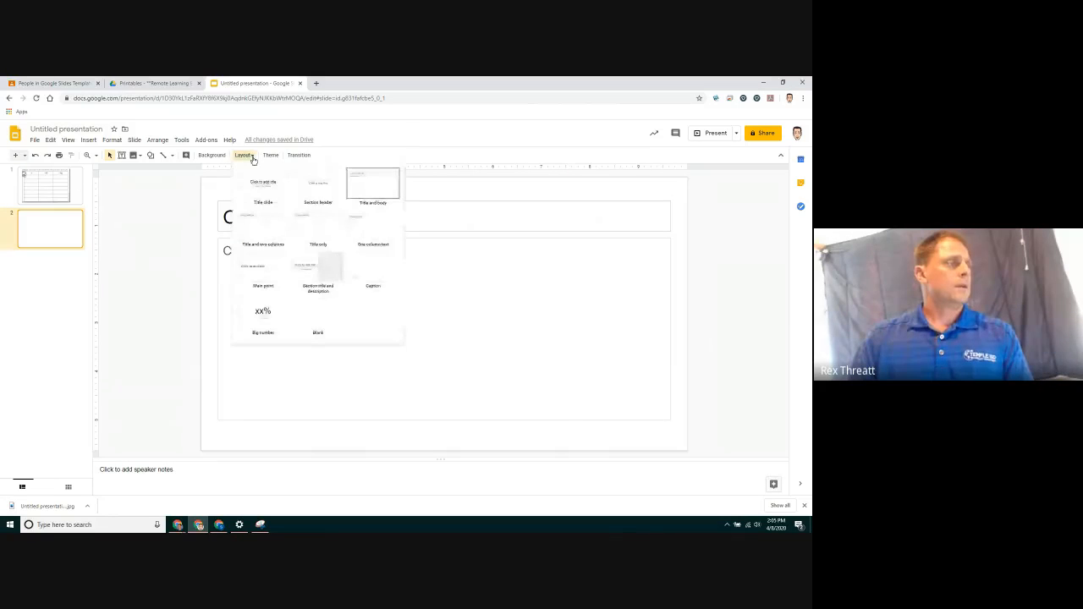
{"action": "left_click", "coordinate": [322, 313]}
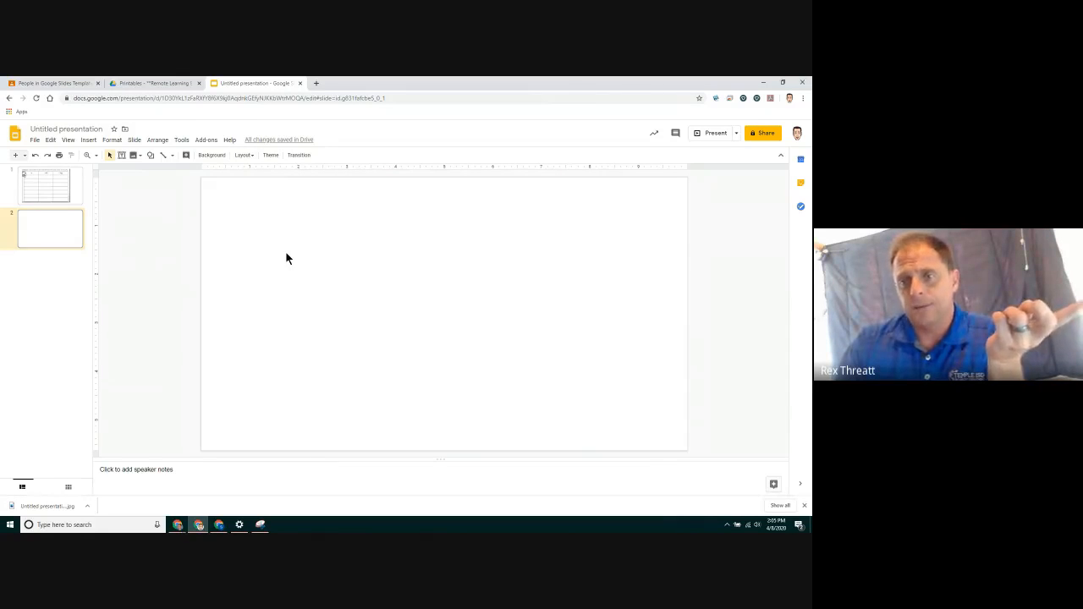
Set the new slide's background image to the downloaded Untitled presentation.jpg from Downloads
{"action": "left_click", "coordinate": [211, 156]}
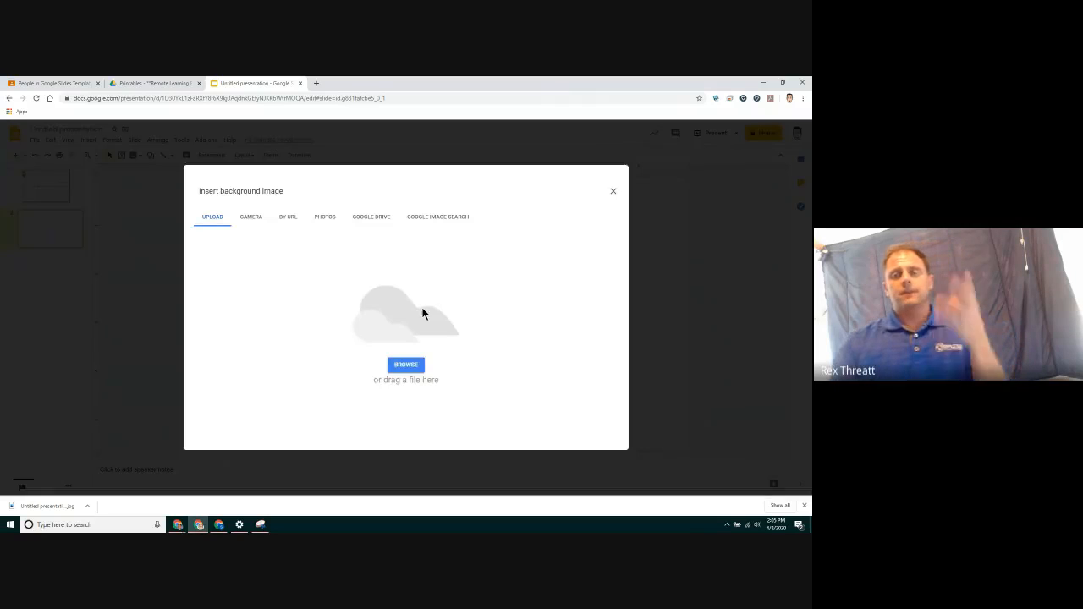
{"action": "left_click", "coordinate": [408, 366]}
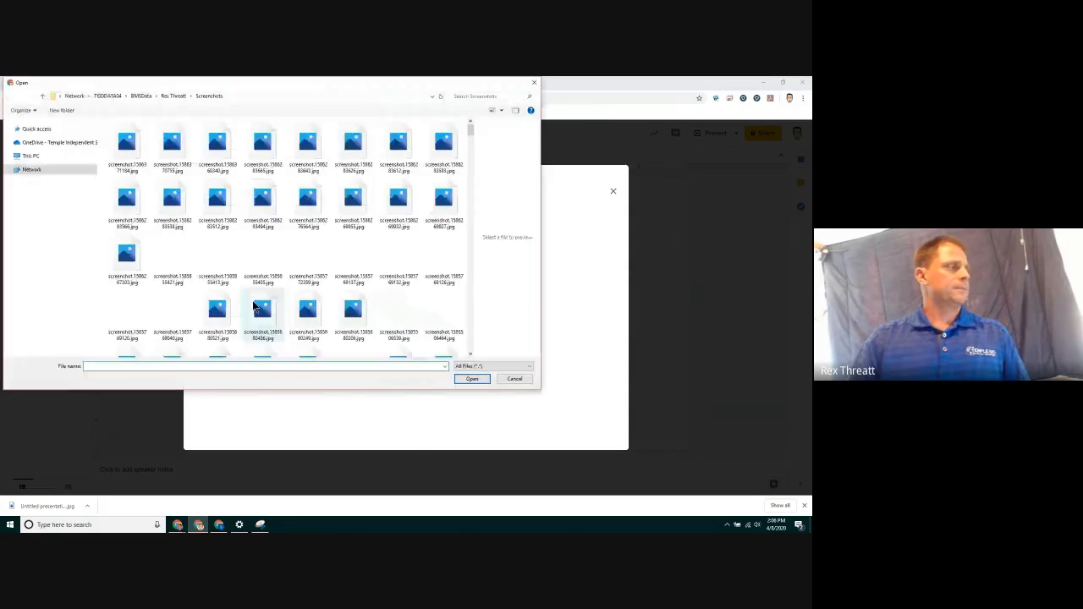
{"action": "left_click", "coordinate": [43, 271]}
{"action": "left_click", "coordinate": [163, 161]}
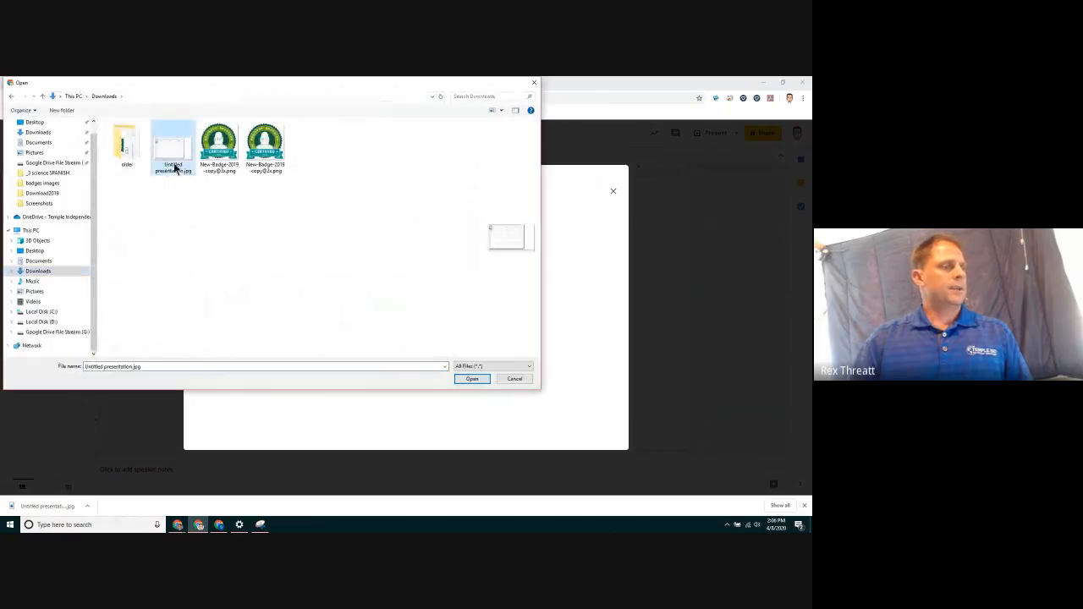
{"action": "left_click", "coordinate": [470, 378]}
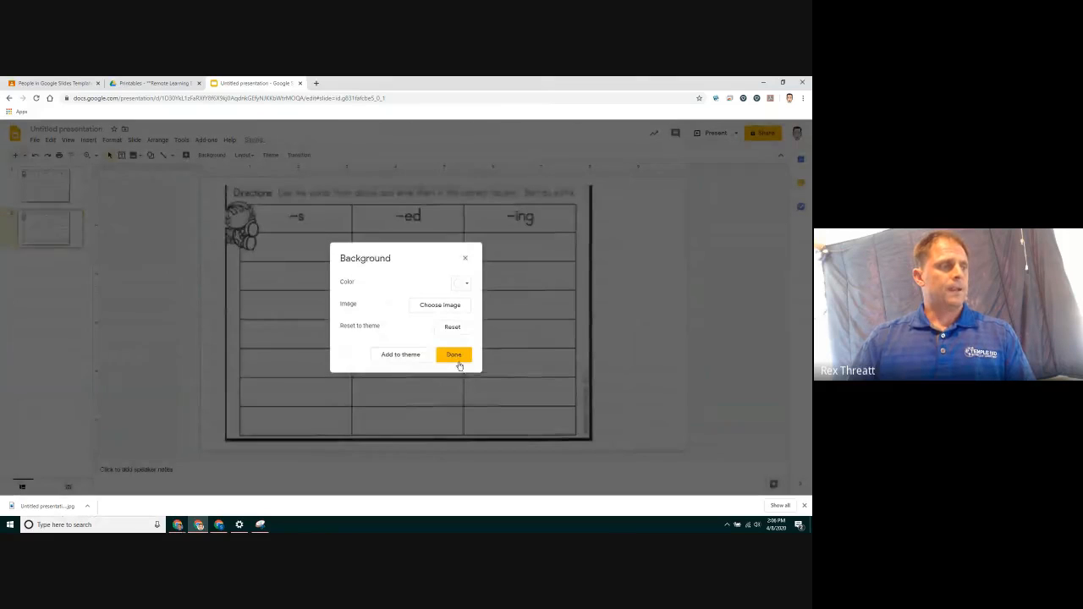
{"action": "left_click", "coordinate": [459, 356]}
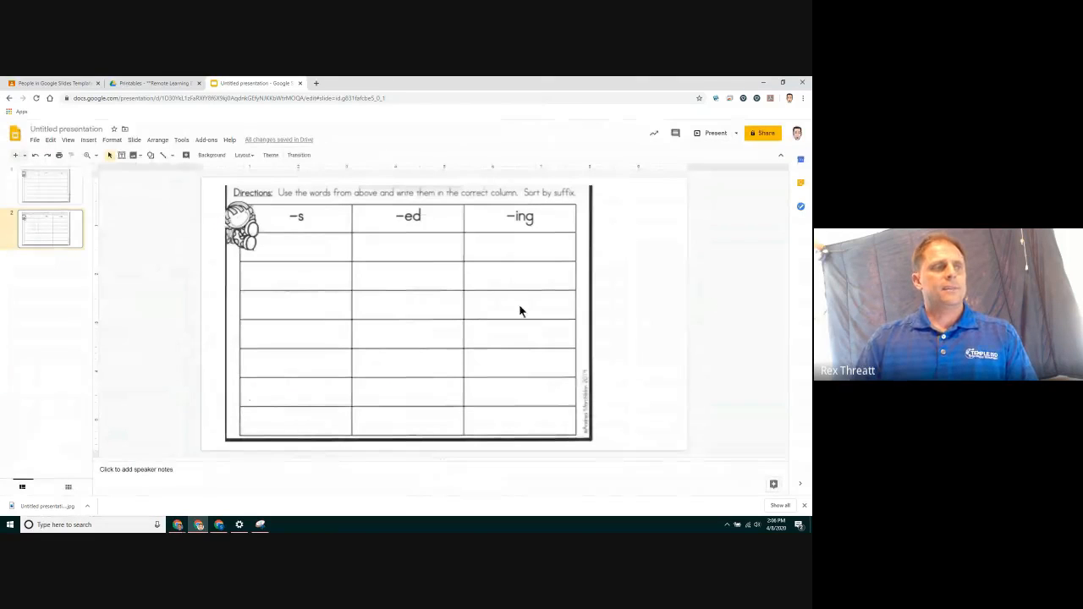
Delete the first slide containing the pasted table image
{"action": "left_click_drag", "start_coordinate": [437, 279], "coordinate": [688, 342]}
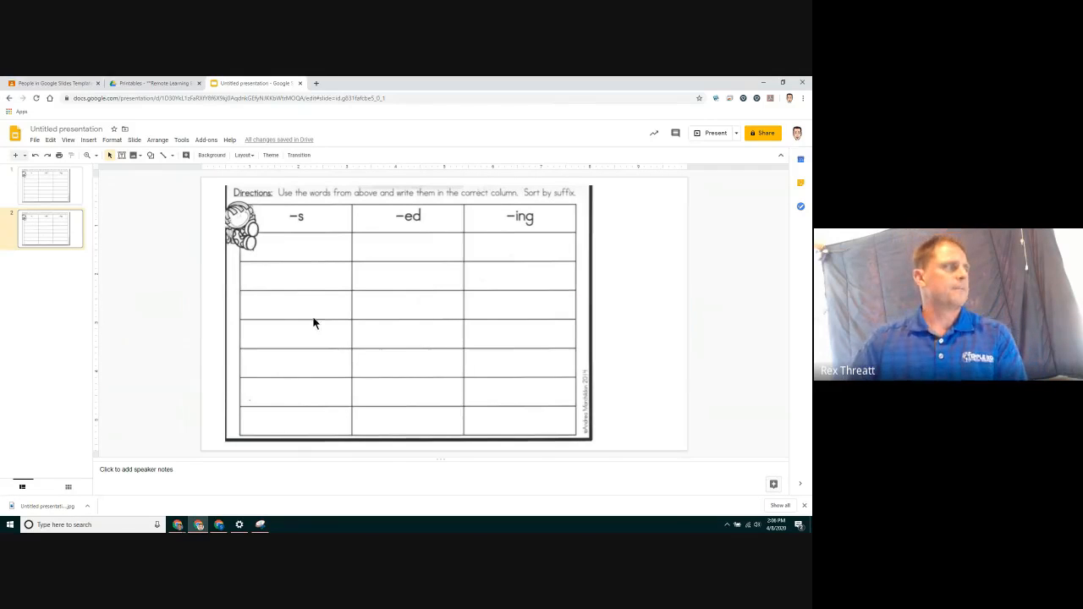
{"action": "left_click", "coordinate": [78, 190]}
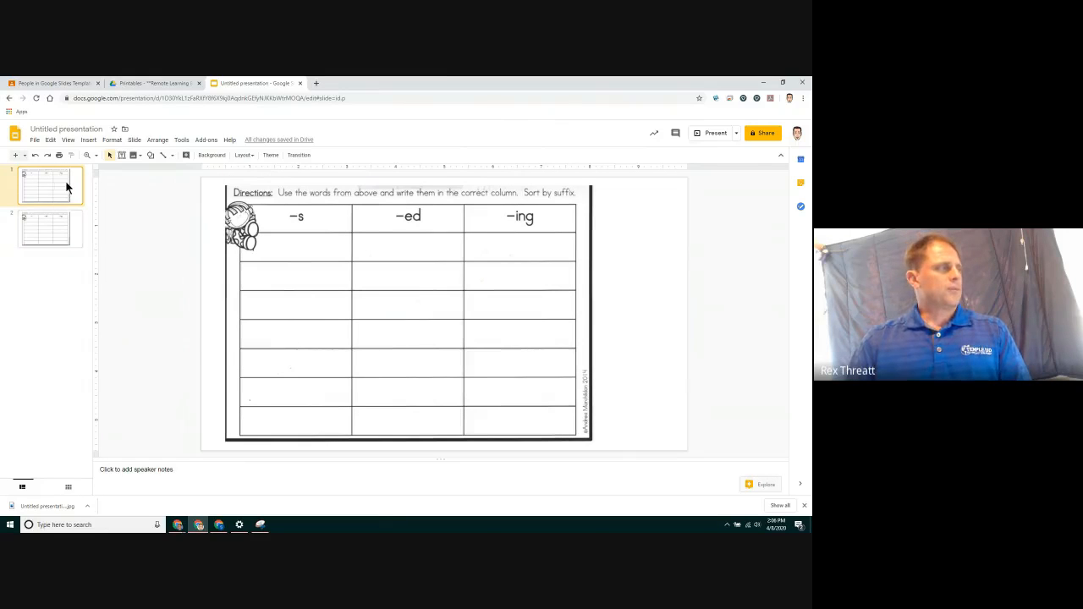
{"action": "right_click", "coordinate": [66, 182]}
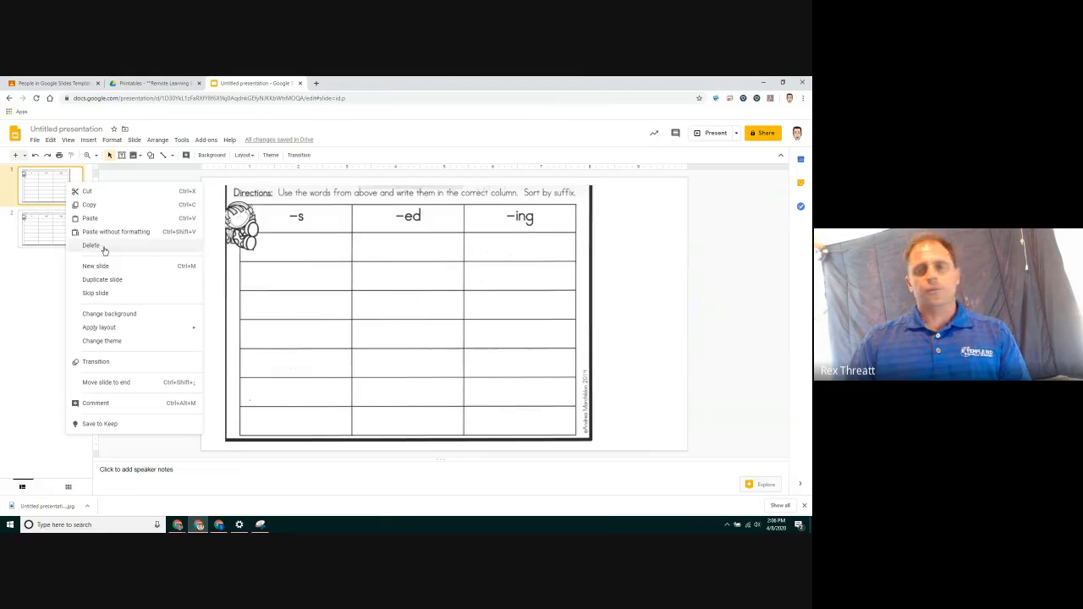
{"action": "left_click", "coordinate": [90, 245]}
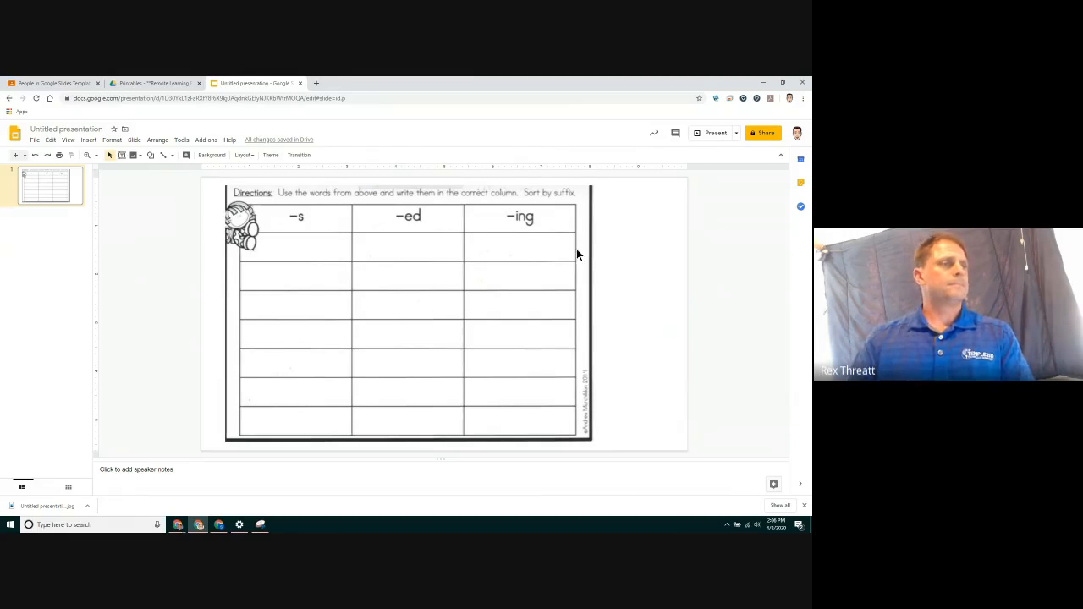
Snip the word "plants" from the Suffix Fun worksheet PDF and copy the snip
{"action": "left_click", "coordinate": [153, 85]}
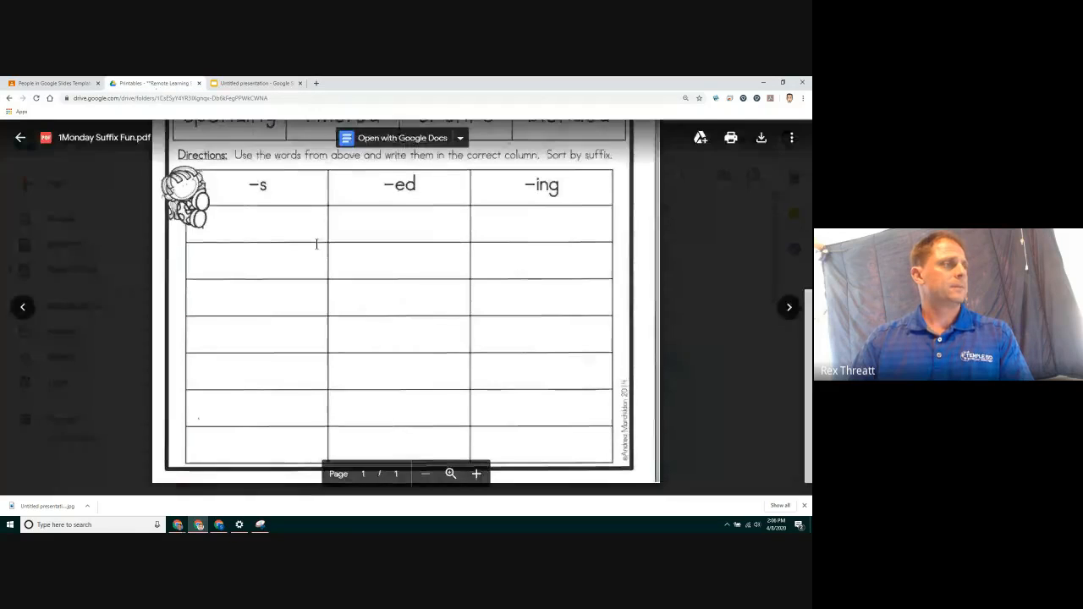
{"action": "scroll", "coordinate": [316, 244], "scroll_direction": "up", "scroll_amount": 5}
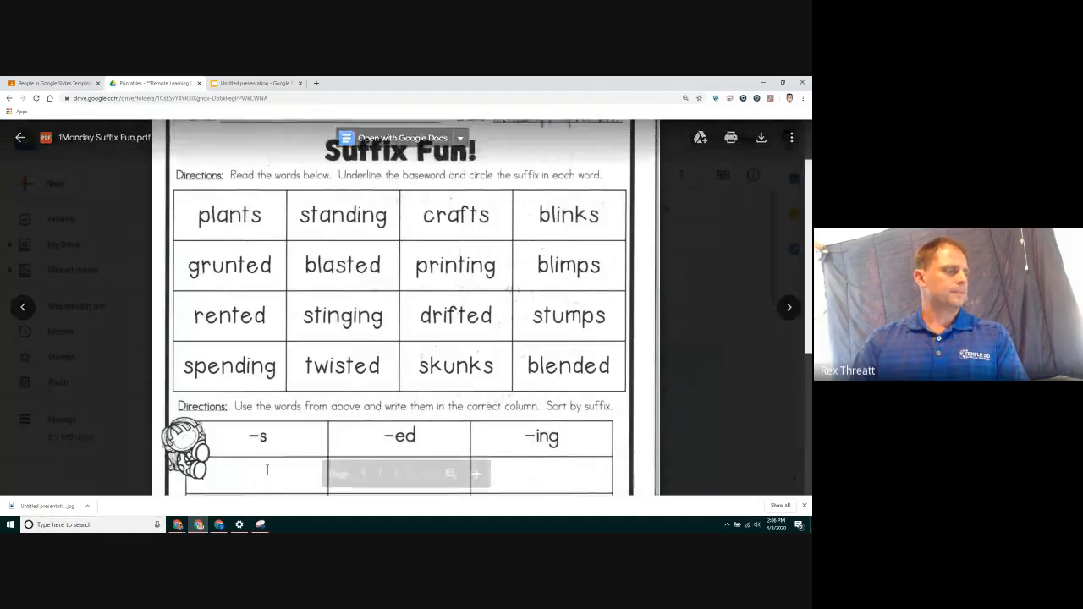
{"action": "left_click", "coordinate": [263, 525]}
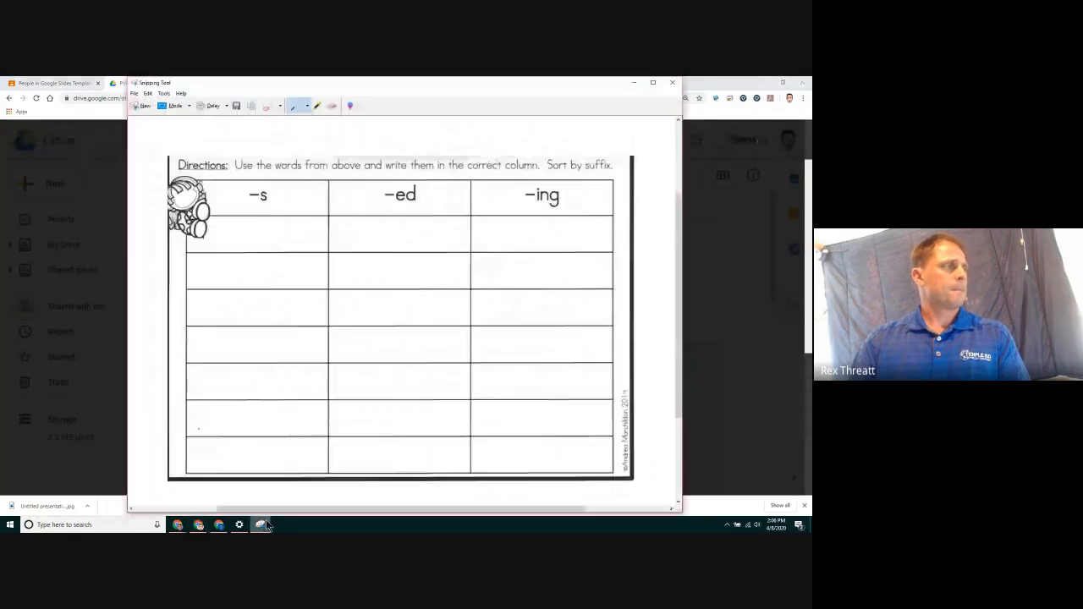
{"action": "left_click", "coordinate": [138, 105]}
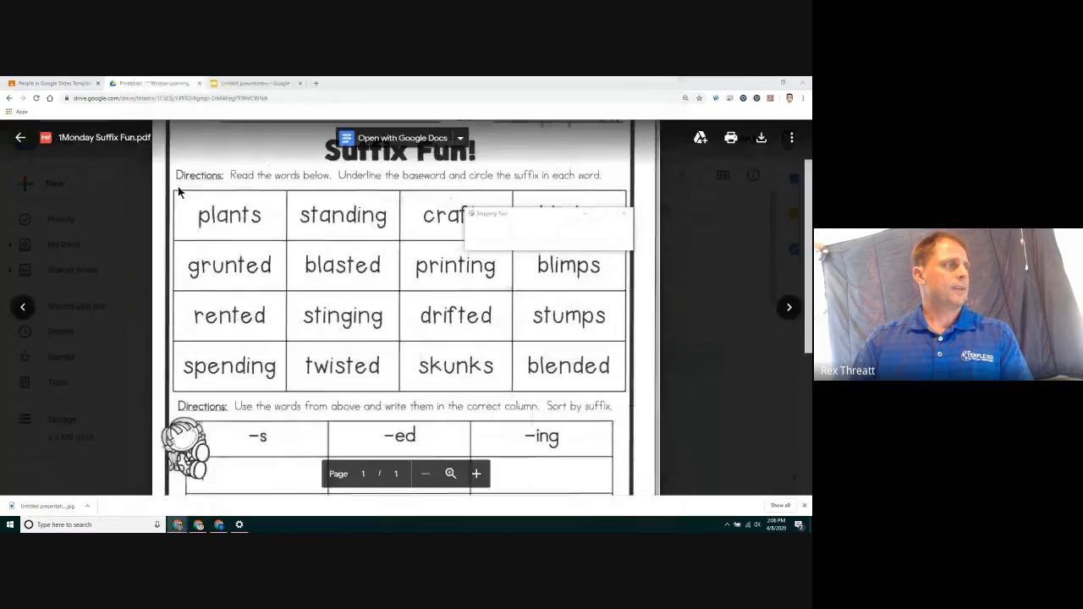
{"action": "left_click_drag", "start_coordinate": [192, 201], "coordinate": [264, 230]}
{"action": "left_click", "coordinate": [172, 139]}
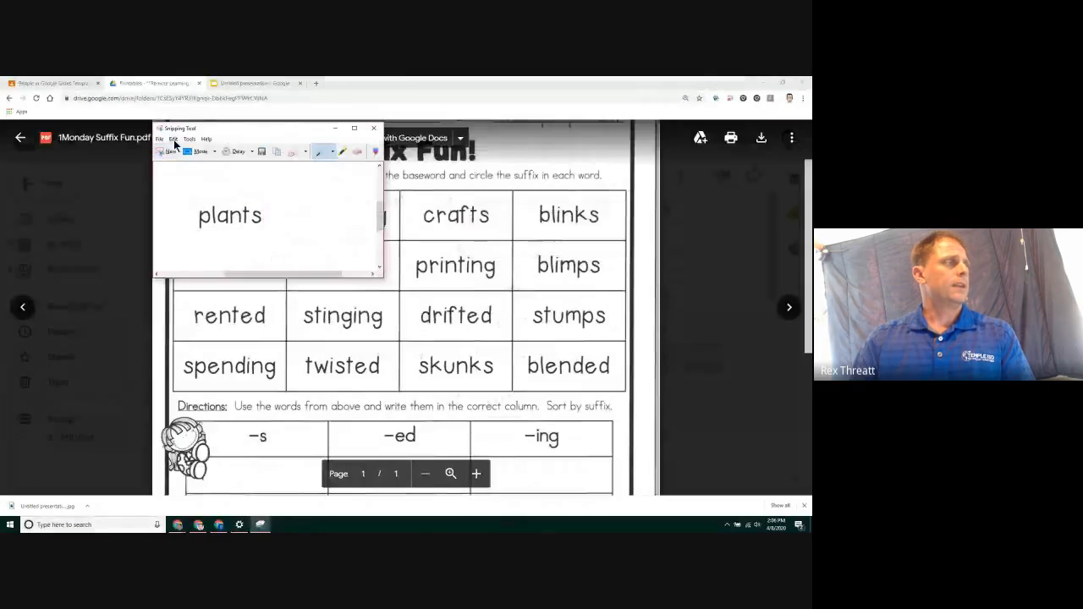
{"action": "left_click", "coordinate": [185, 150]}
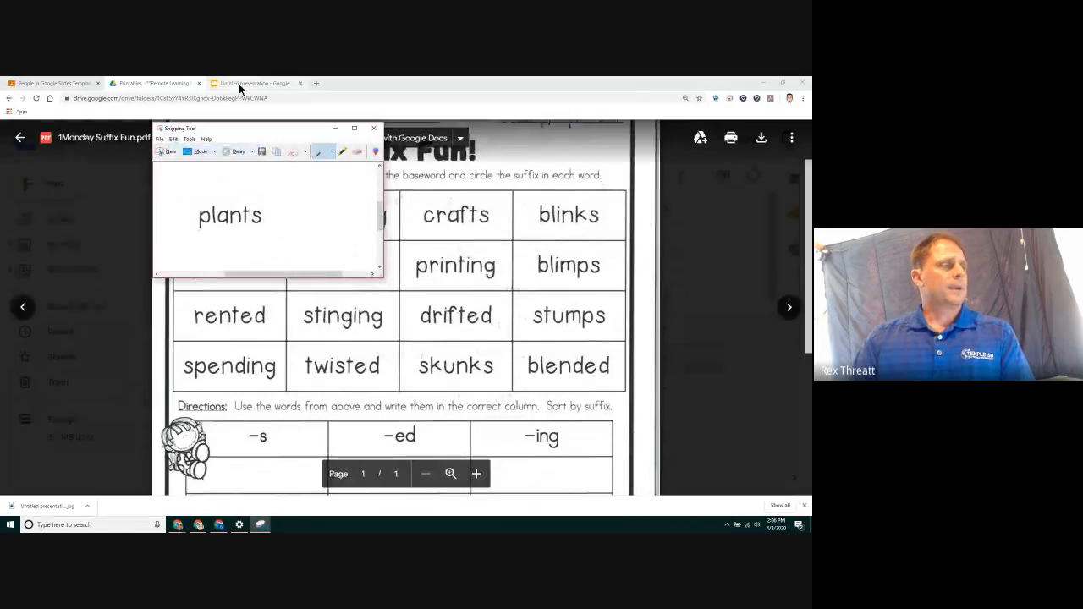
Paste the "plants" snip onto the slide and move it to the margin left of the table
{"action": "left_click", "coordinate": [239, 83]}
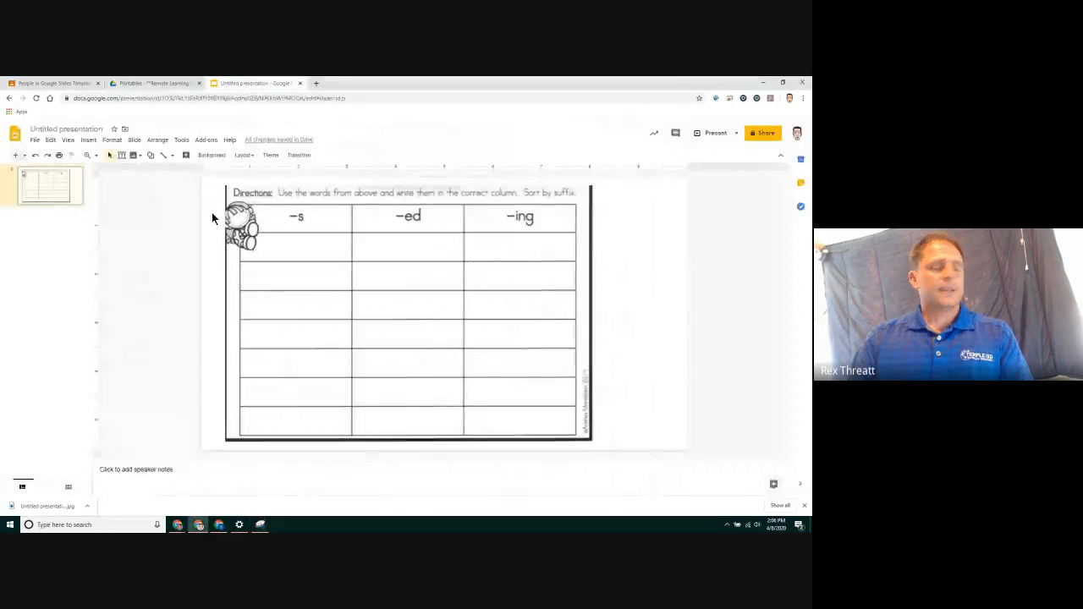
{"action": "right_click", "coordinate": [172, 230]}
{"action": "left_click", "coordinate": [203, 264]}
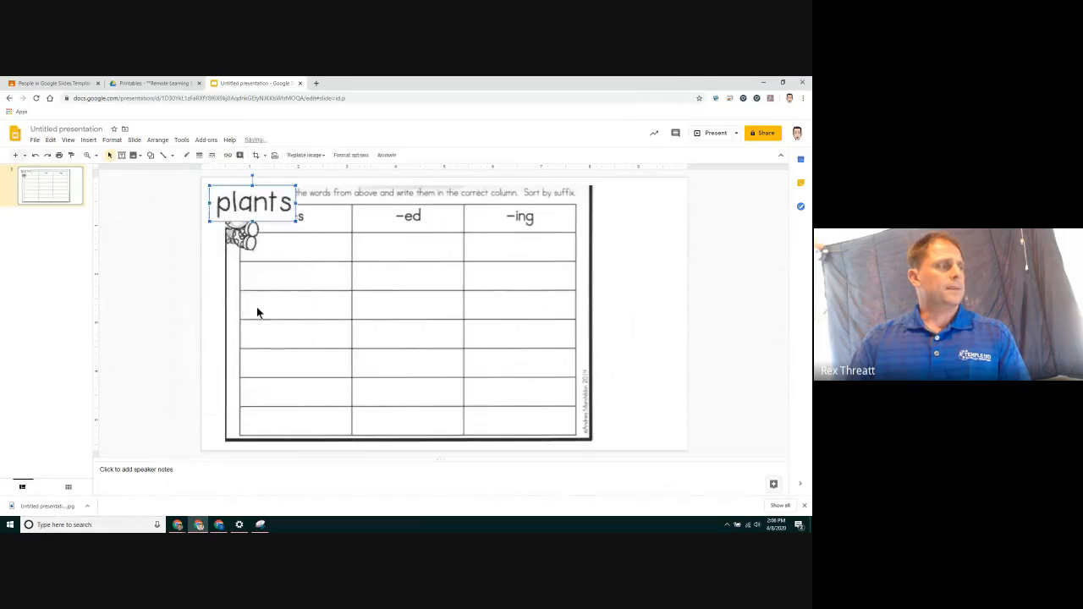
{"action": "left_click_drag", "start_coordinate": [250, 209], "coordinate": [152, 222]}
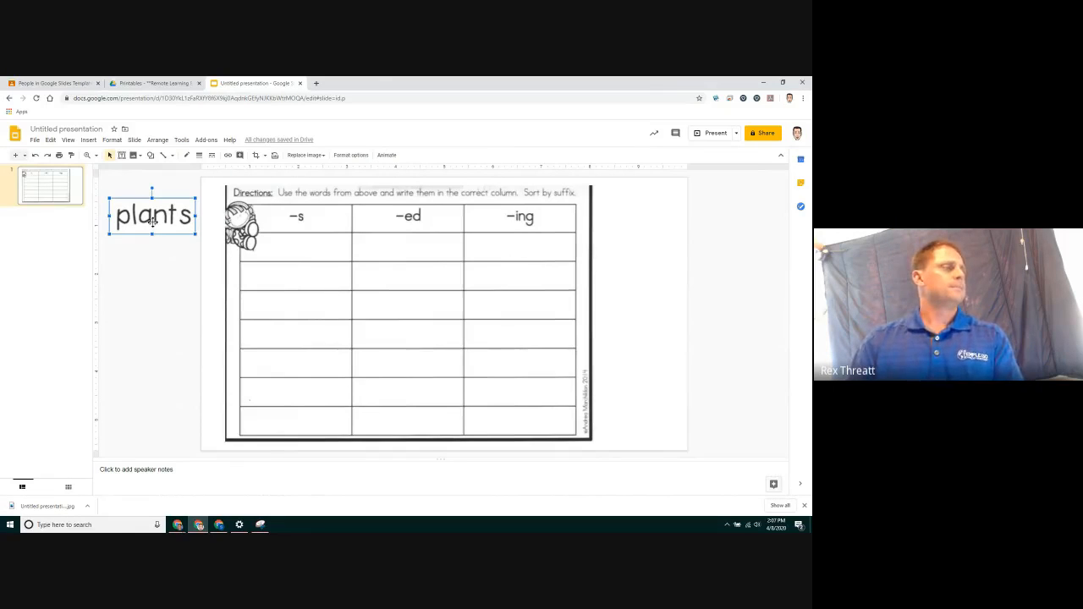
Give the "plants" piece a 3px purple border
{"action": "left_click", "coordinate": [199, 155]}
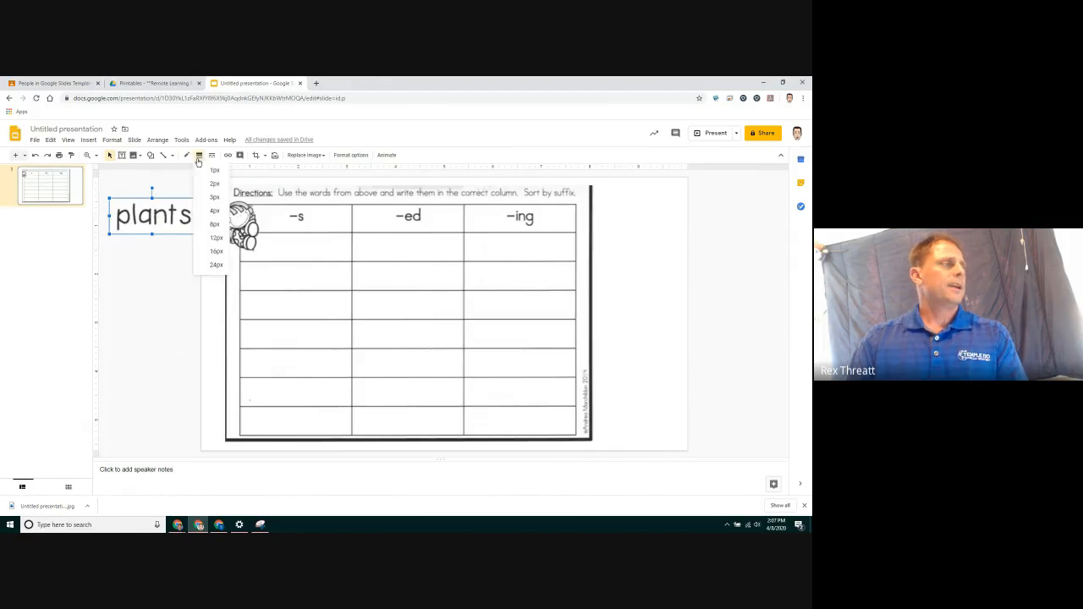
{"action": "left_click", "coordinate": [210, 197]}
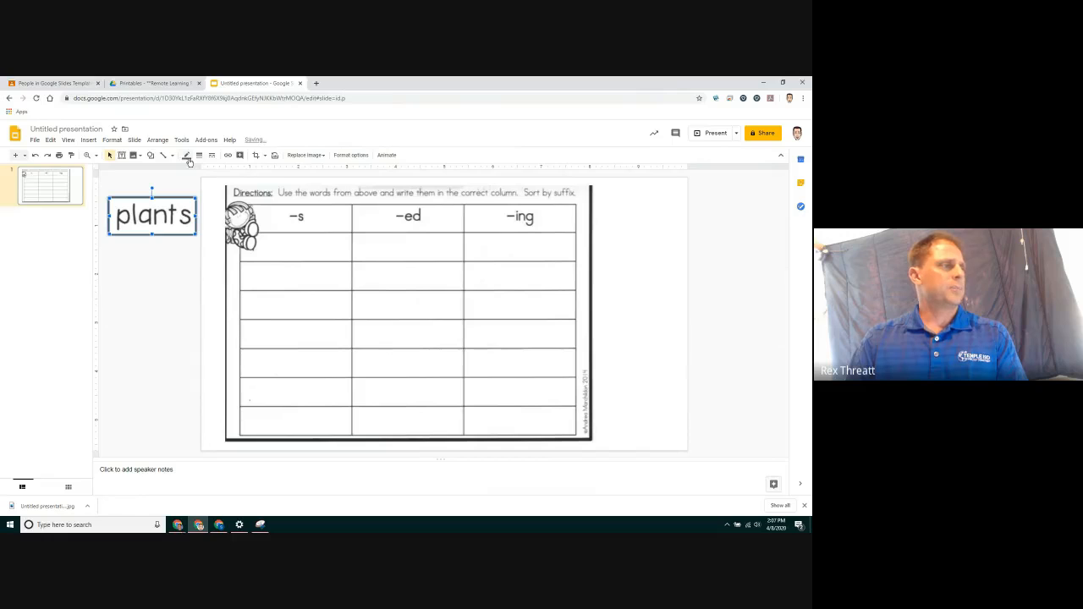
{"action": "left_click", "coordinate": [186, 155]}
{"action": "left_click", "coordinate": [258, 193]}
{"action": "left_click", "coordinate": [133, 307]}
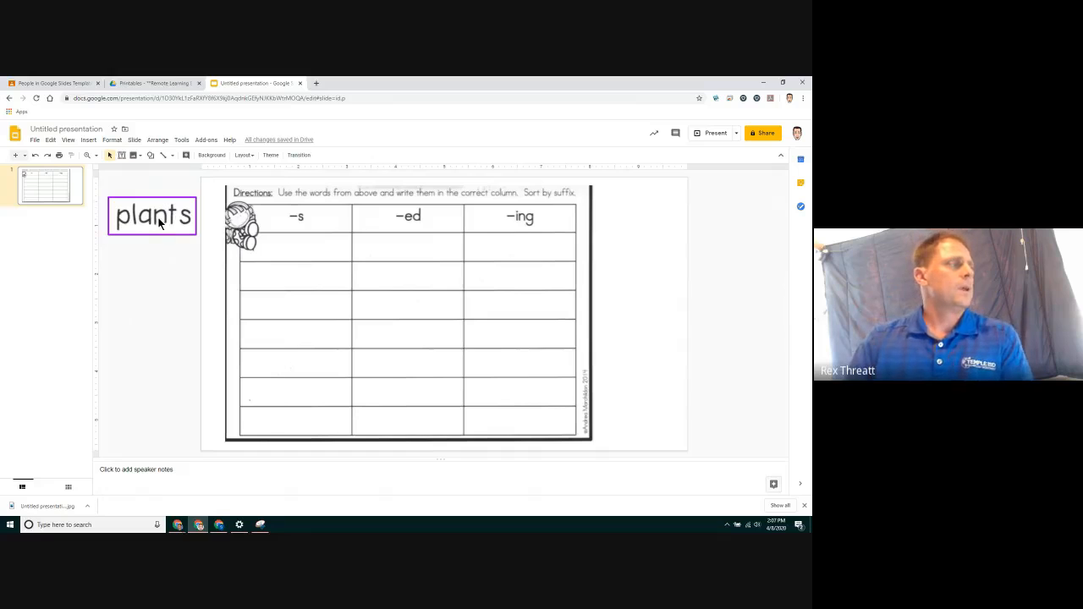
Try the "plants" piece in the -s column, shrink it, and return it to the left margin
{"action": "left_click_drag", "start_coordinate": [155, 219], "coordinate": [302, 249]}
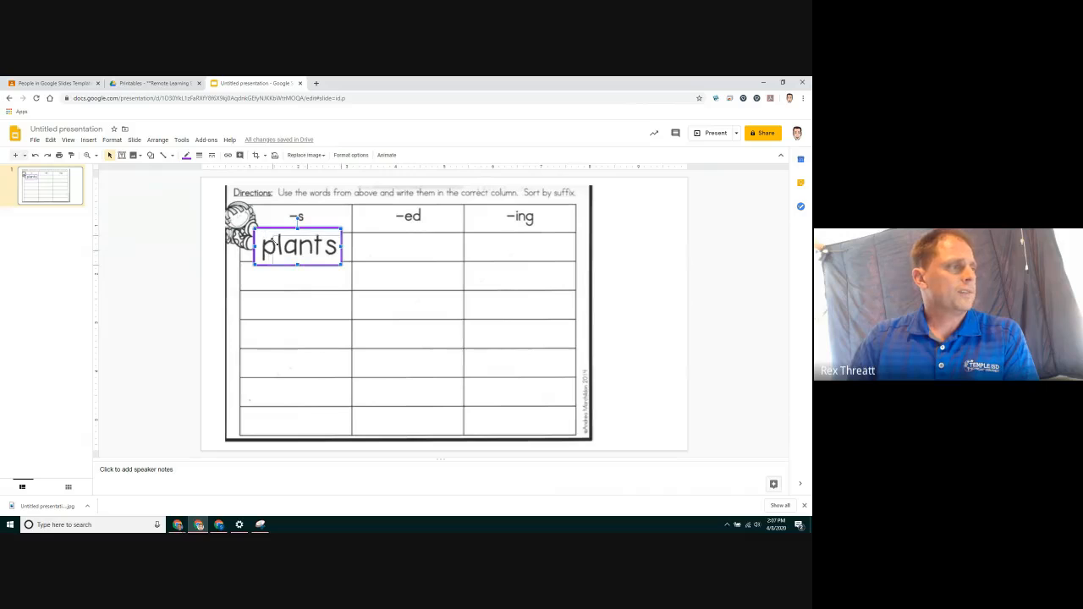
{"action": "left_click_drag", "start_coordinate": [254, 228], "coordinate": [282, 240]}
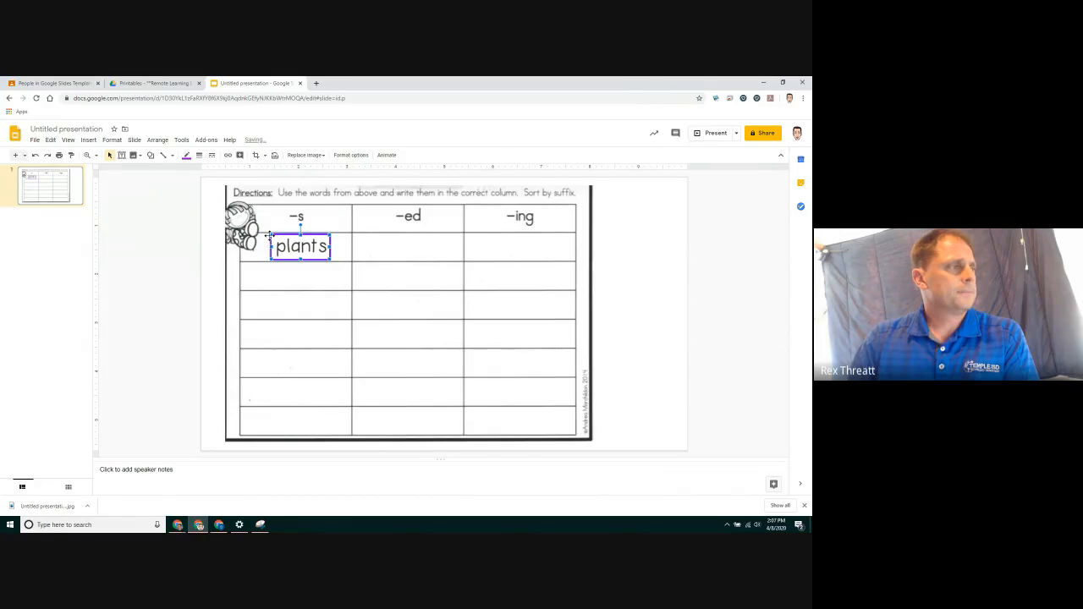
{"action": "left_click_drag", "start_coordinate": [269, 236], "coordinate": [158, 225]}
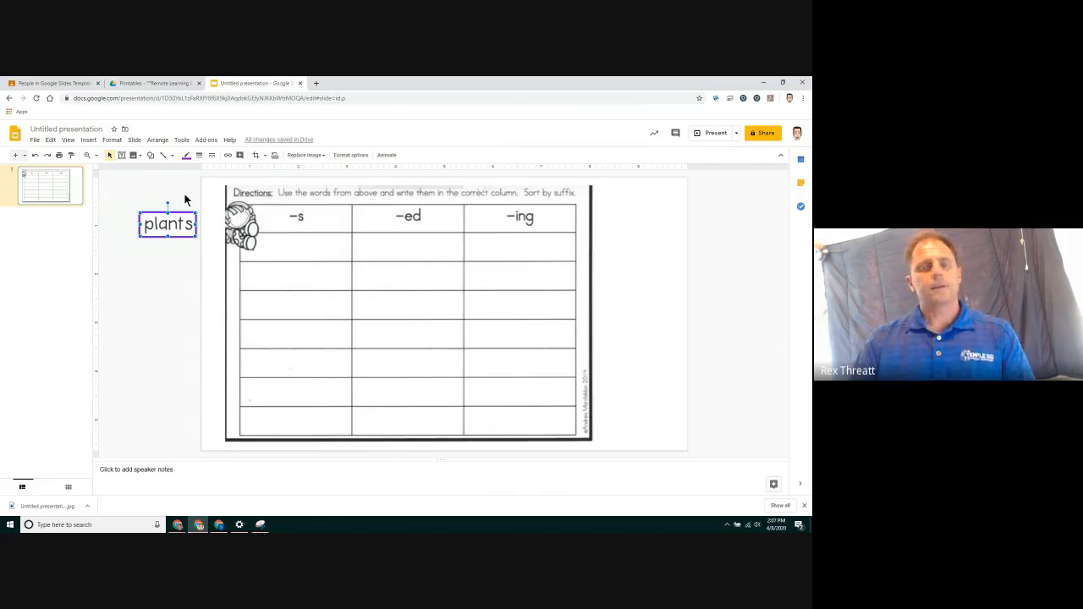
Snip the word "standing" from the worksheet PDF
{"action": "left_click", "coordinate": [156, 84]}
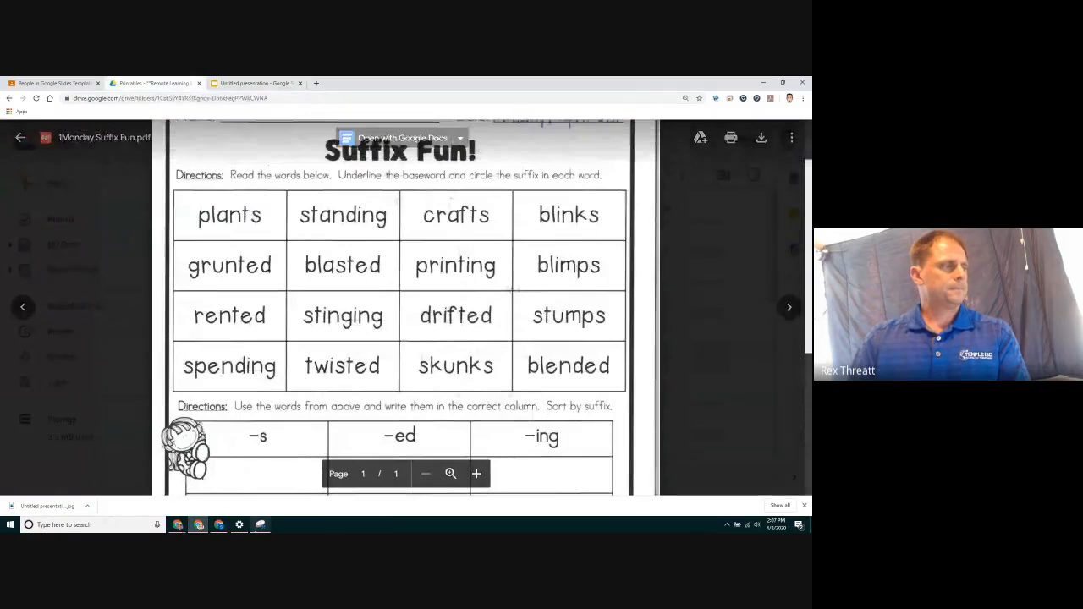
{"action": "left_click", "coordinate": [260, 525]}
{"action": "left_click", "coordinate": [169, 152]}
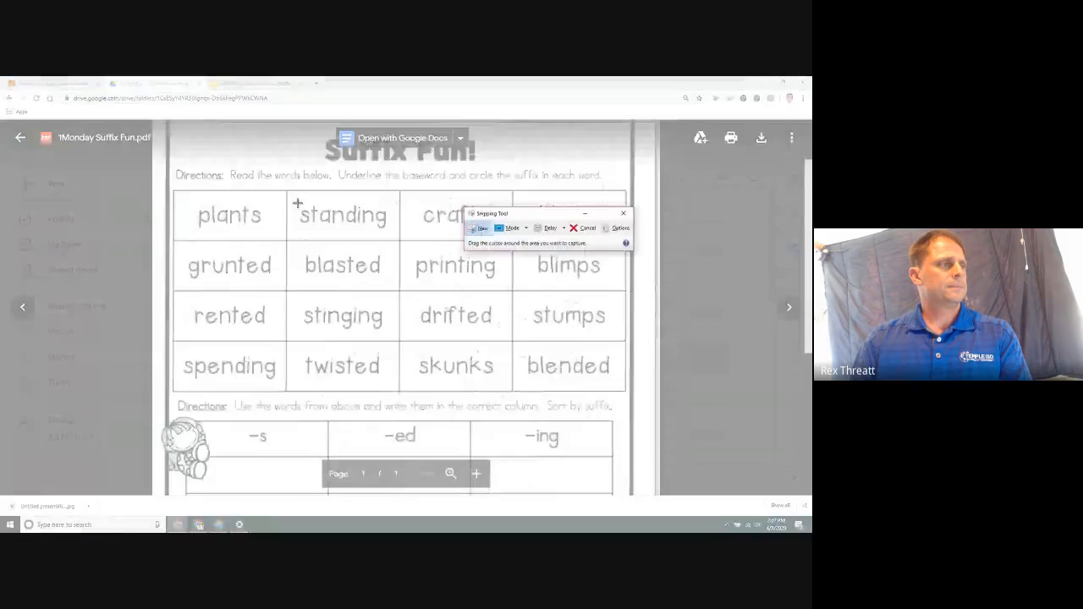
{"action": "left_click_drag", "start_coordinate": [297, 202], "coordinate": [390, 231]}
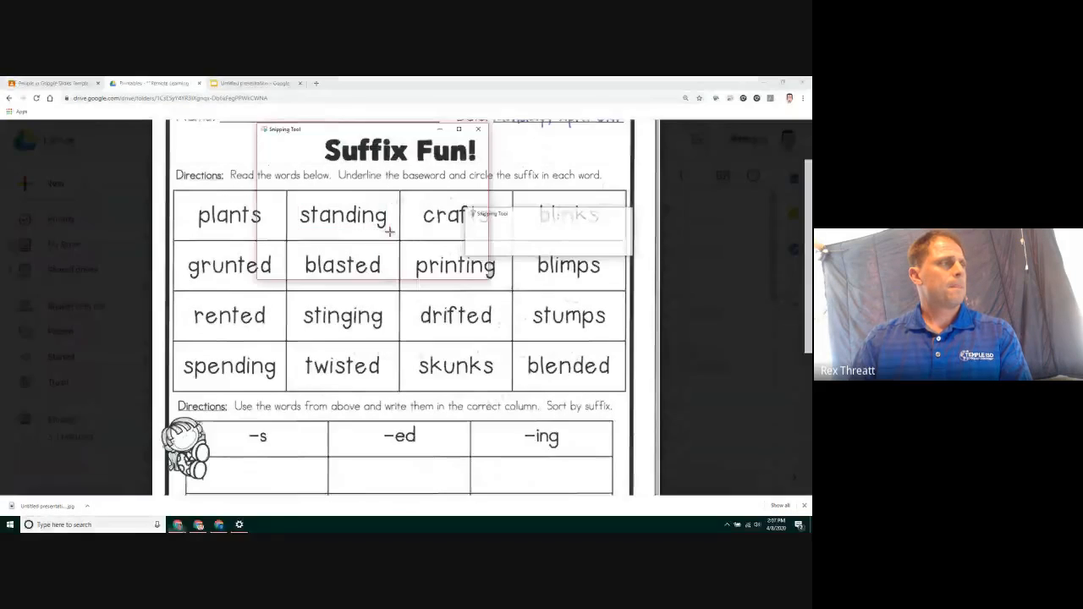
Paste the "standing" snip onto the slide and place it below the "plants" piece
{"action": "left_click", "coordinate": [255, 85]}
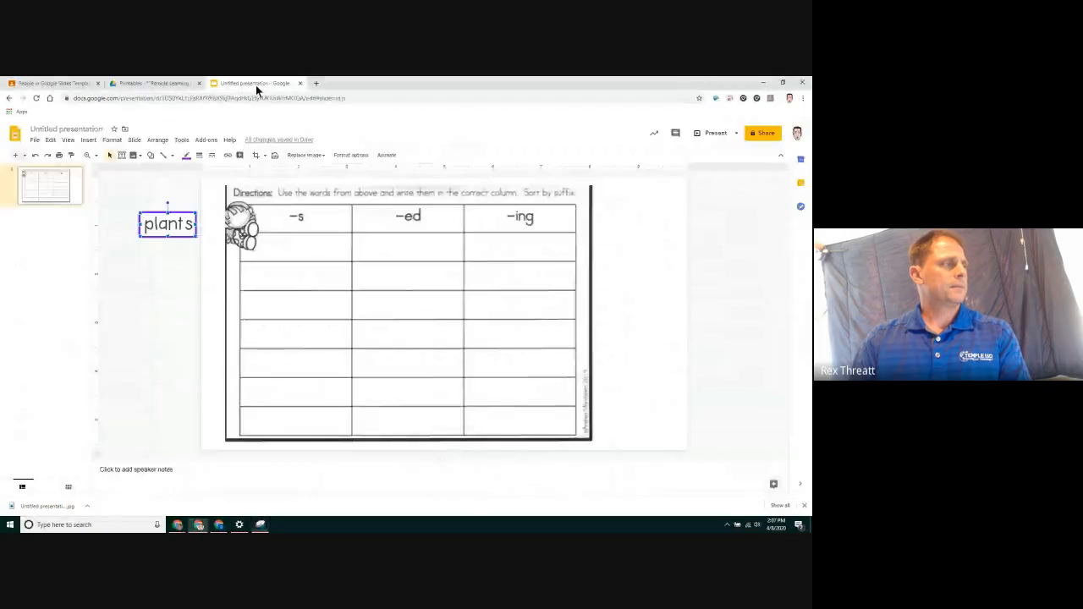
{"action": "right_click", "coordinate": [172, 258]}
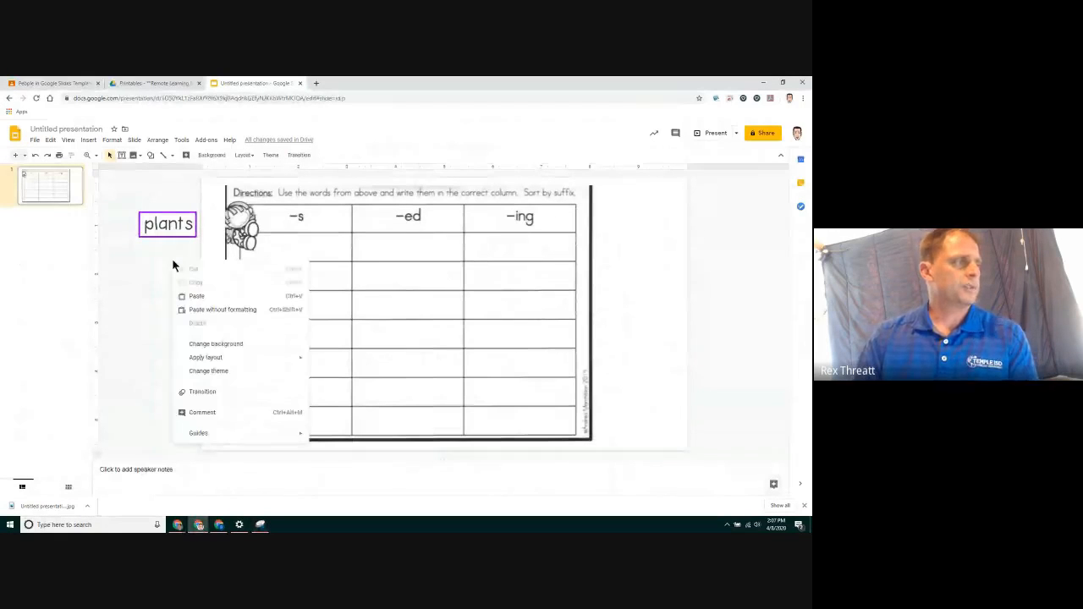
{"action": "left_click", "coordinate": [198, 296]}
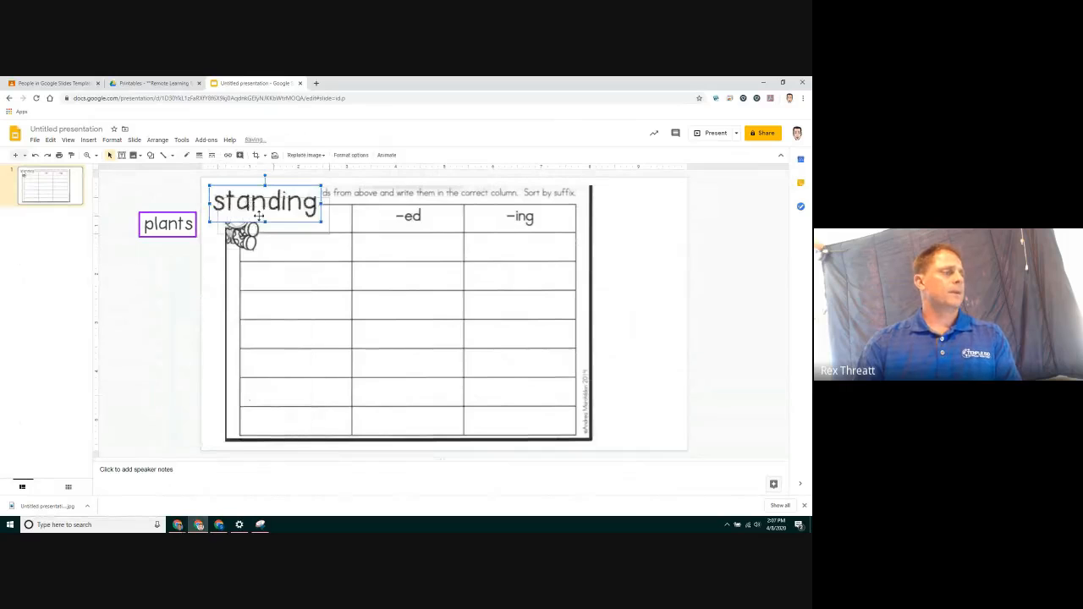
{"action": "left_click_drag", "start_coordinate": [445, 272], "coordinate": [144, 260]}
Give the "standing" piece a 3px orange border
{"action": "left_click", "coordinate": [199, 155]}
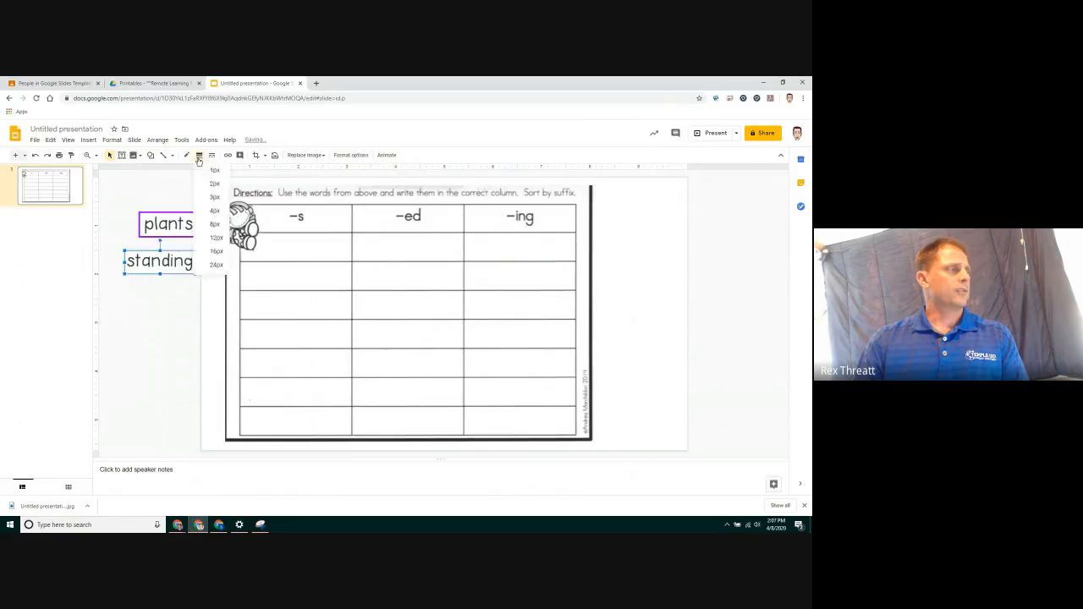
{"action": "left_click", "coordinate": [212, 197]}
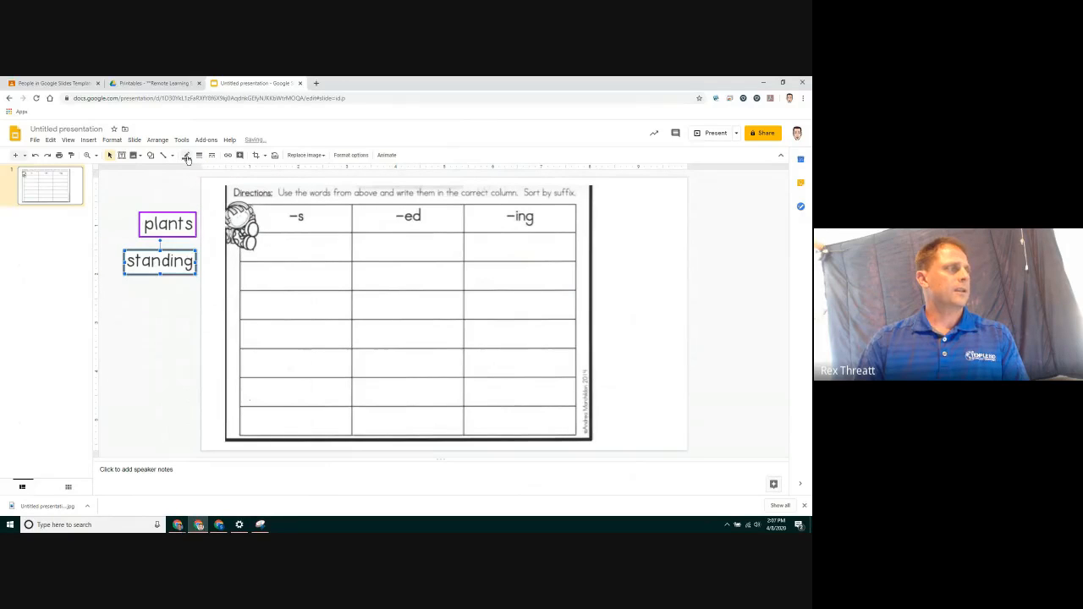
{"action": "left_click", "coordinate": [187, 158]}
{"action": "left_click", "coordinate": [211, 180]}
{"action": "left_click", "coordinate": [160, 318]}
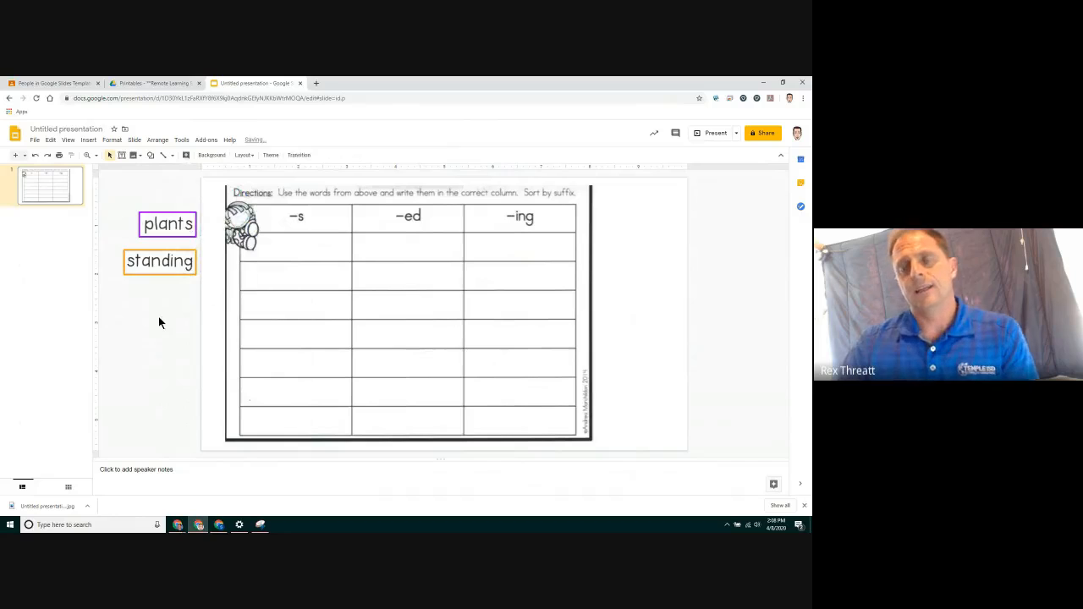
Snip the word "grunted" from the worksheet PDF
{"action": "left_click", "coordinate": [160, 261]}
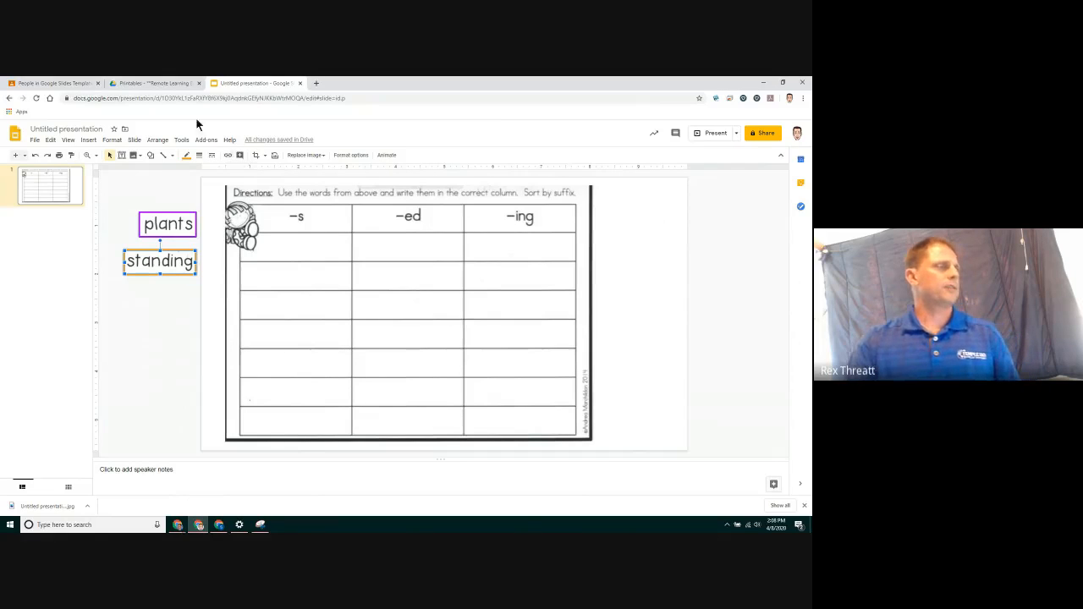
{"action": "left_click", "coordinate": [172, 84]}
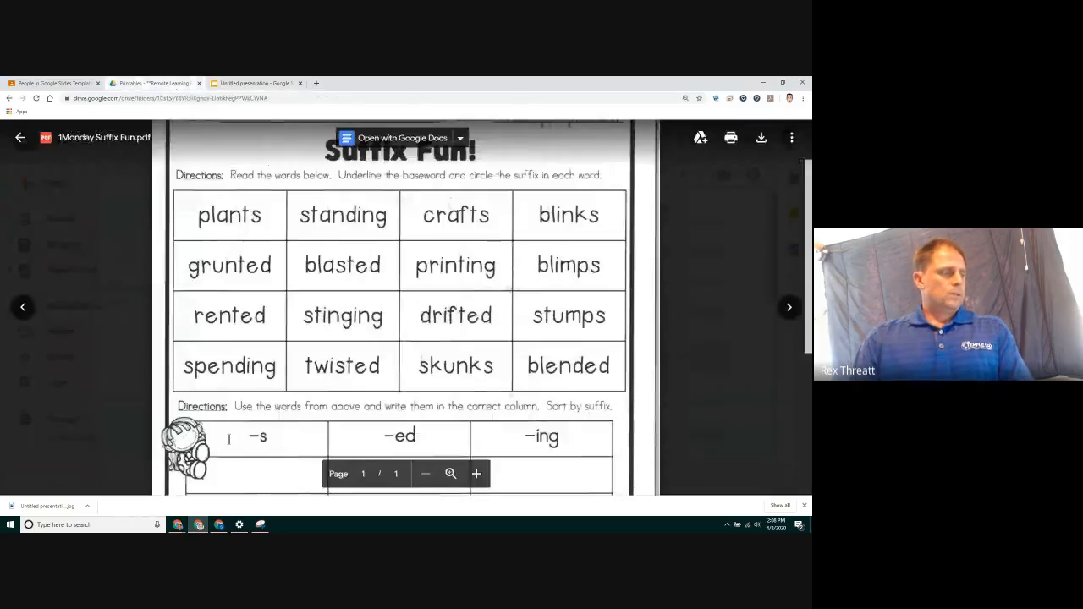
{"action": "left_click", "coordinate": [260, 527]}
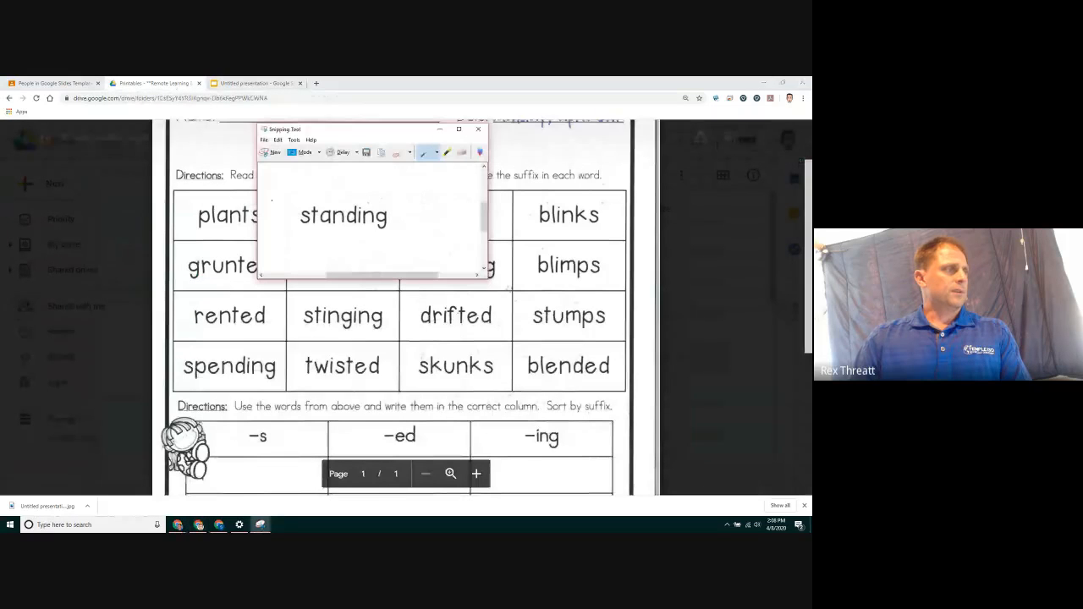
{"action": "left_click", "coordinate": [278, 152]}
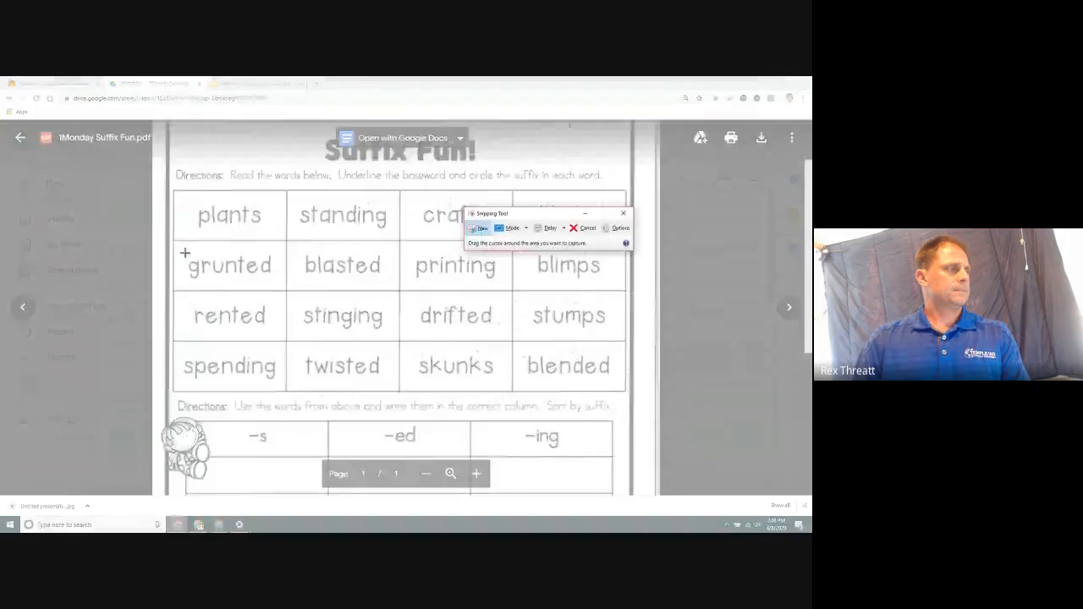
{"action": "left_click_drag", "start_coordinate": [184, 253], "coordinate": [274, 283]}
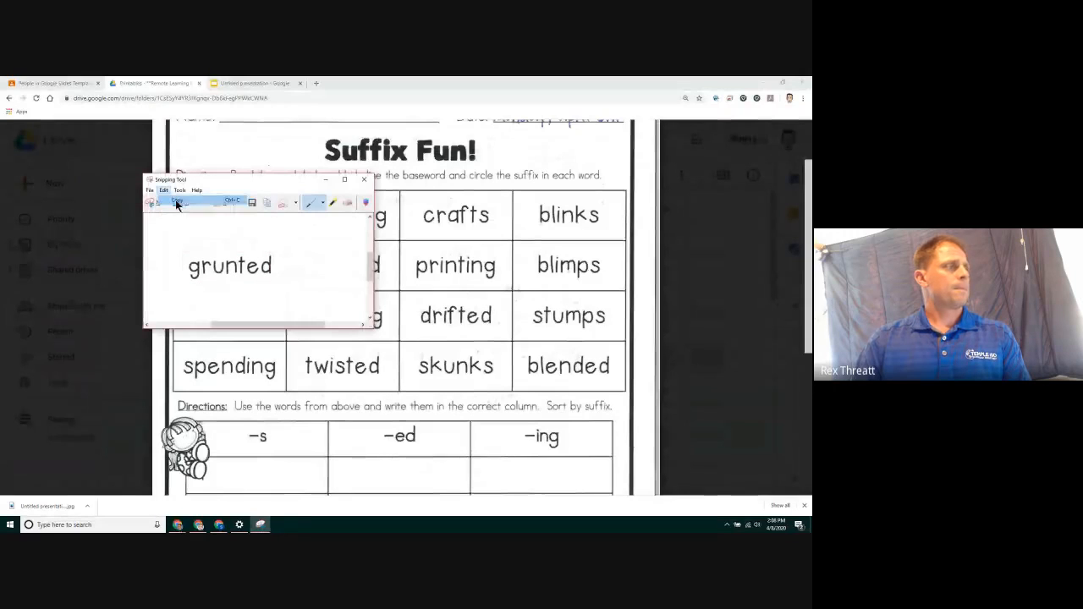
Paste the "grunted" snip onto the slide and place it below the "standing" piece
{"action": "left_click", "coordinate": [247, 83]}
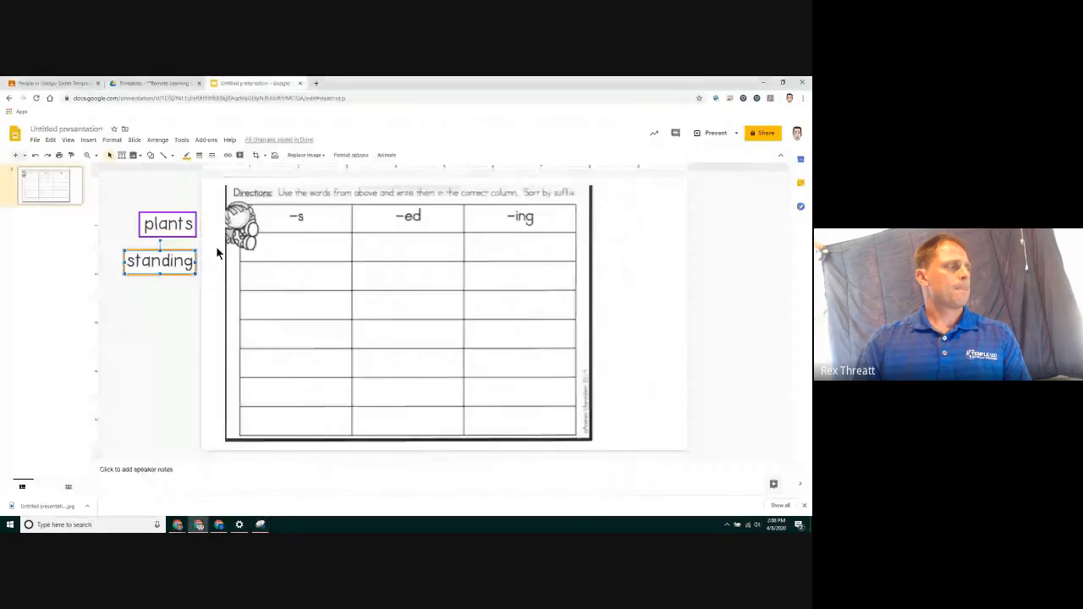
{"action": "right_click", "coordinate": [158, 295]}
{"action": "left_click", "coordinate": [180, 325]}
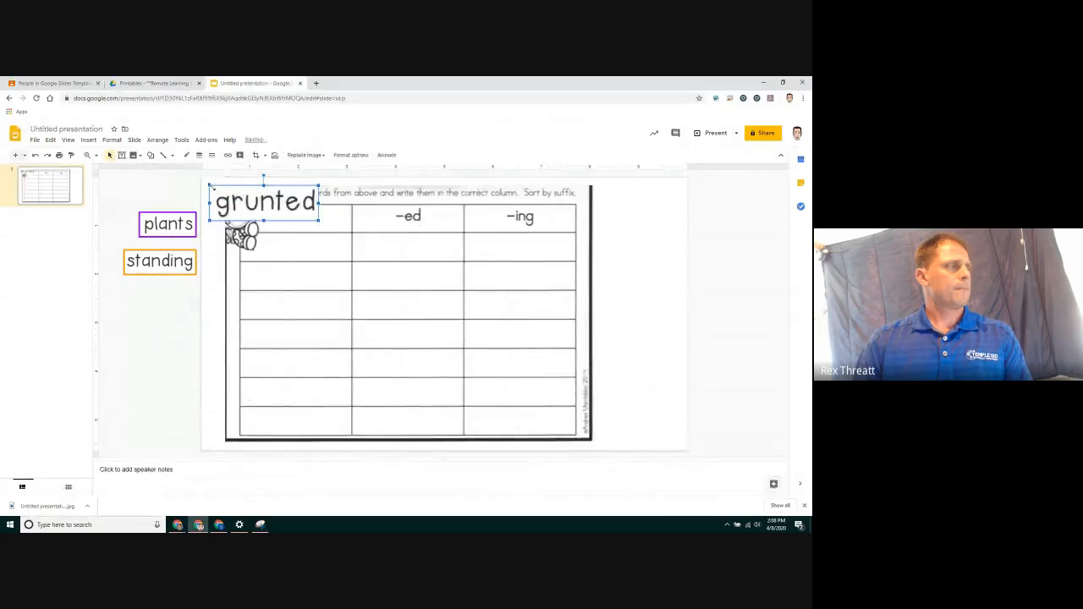
{"action": "left_click_drag", "start_coordinate": [211, 187], "coordinate": [144, 302]}
Outline the "grunted" piece with a green border
{"action": "left_click", "coordinate": [199, 154]}
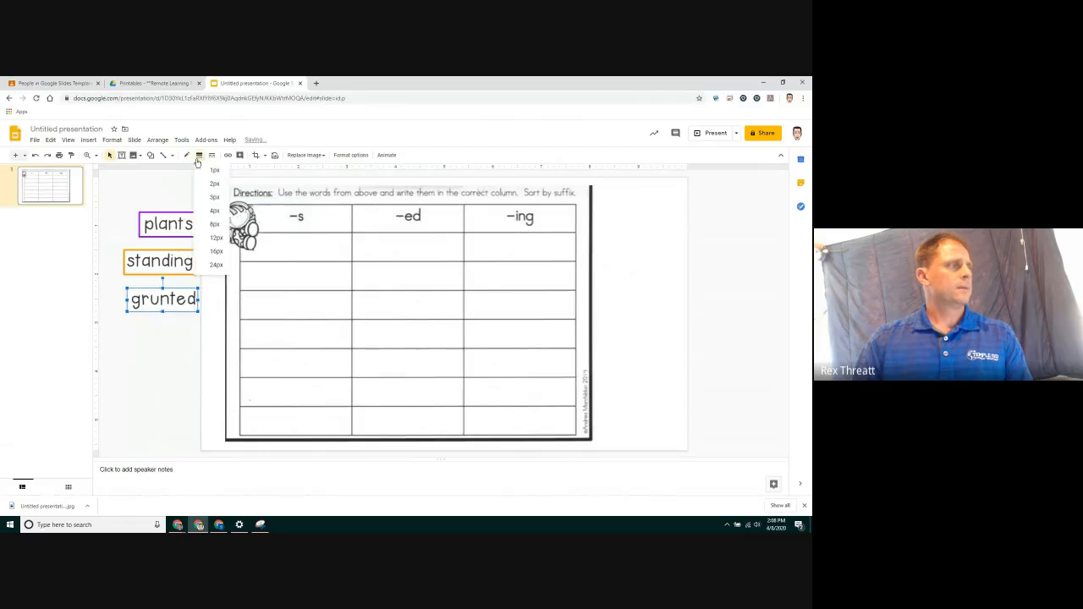
{"action": "left_click", "coordinate": [206, 174]}
{"action": "left_click", "coordinate": [187, 155]}
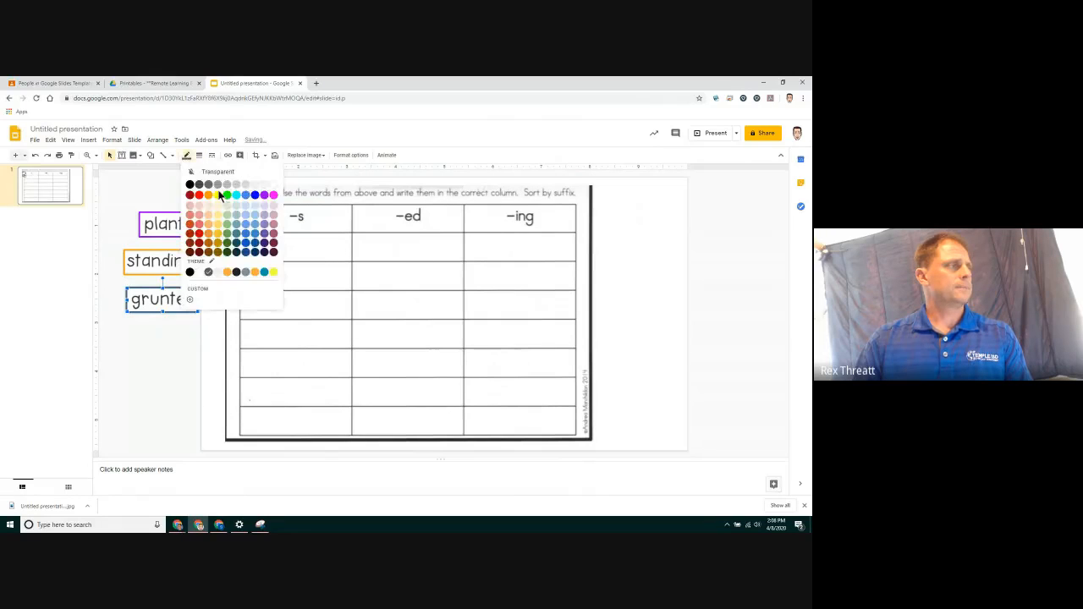
{"action": "left_click", "coordinate": [224, 197]}
{"action": "left_click", "coordinate": [149, 330]}
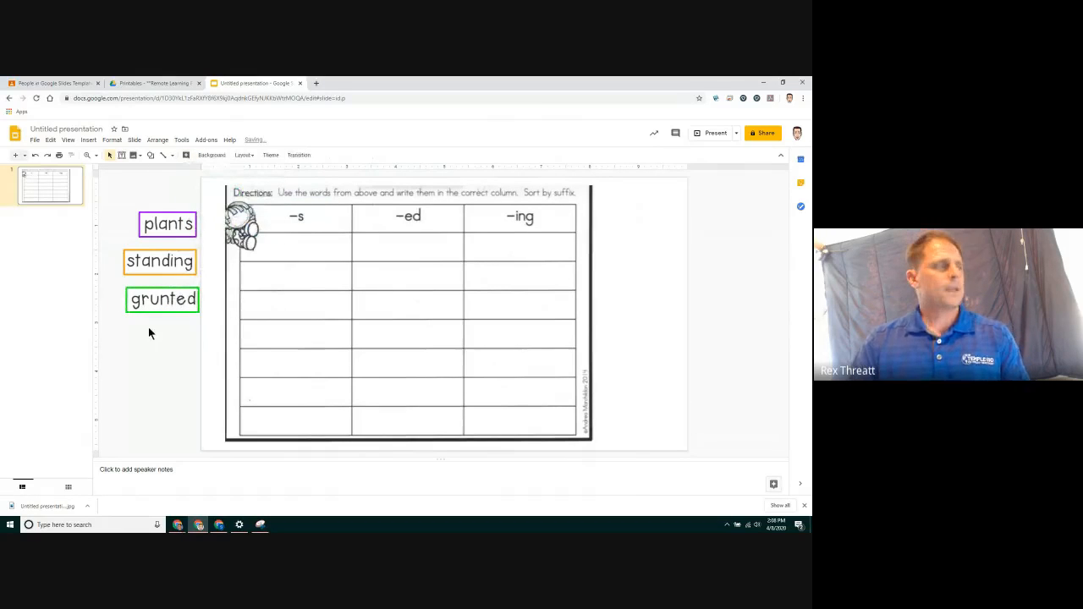
Snip the word "printing" from the worksheet PDF
{"action": "left_click", "coordinate": [162, 85]}
{"action": "left_click", "coordinate": [260, 525]}
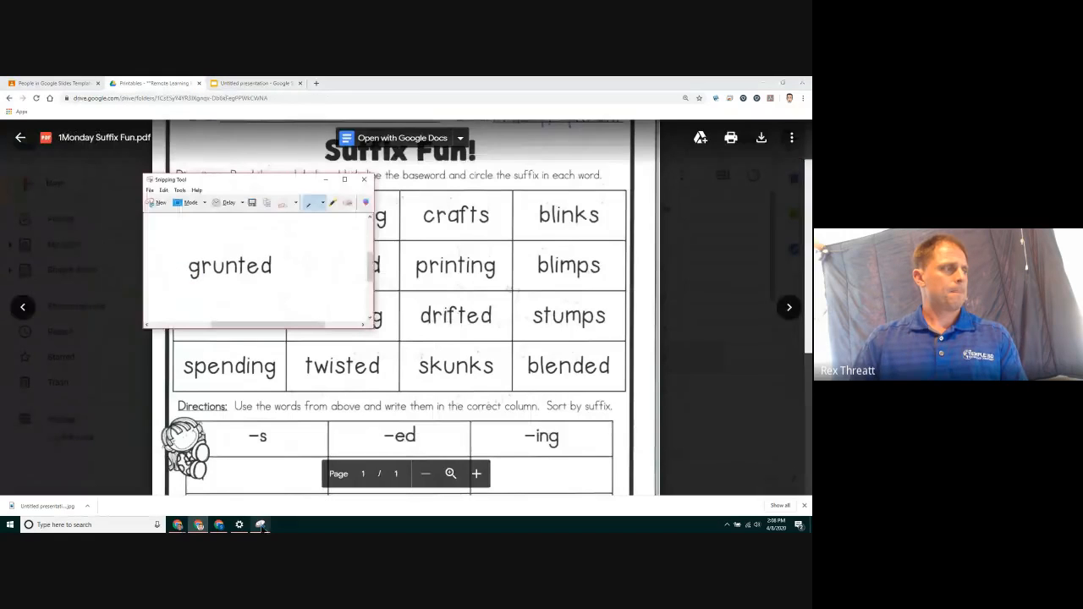
{"action": "left_click", "coordinate": [158, 204]}
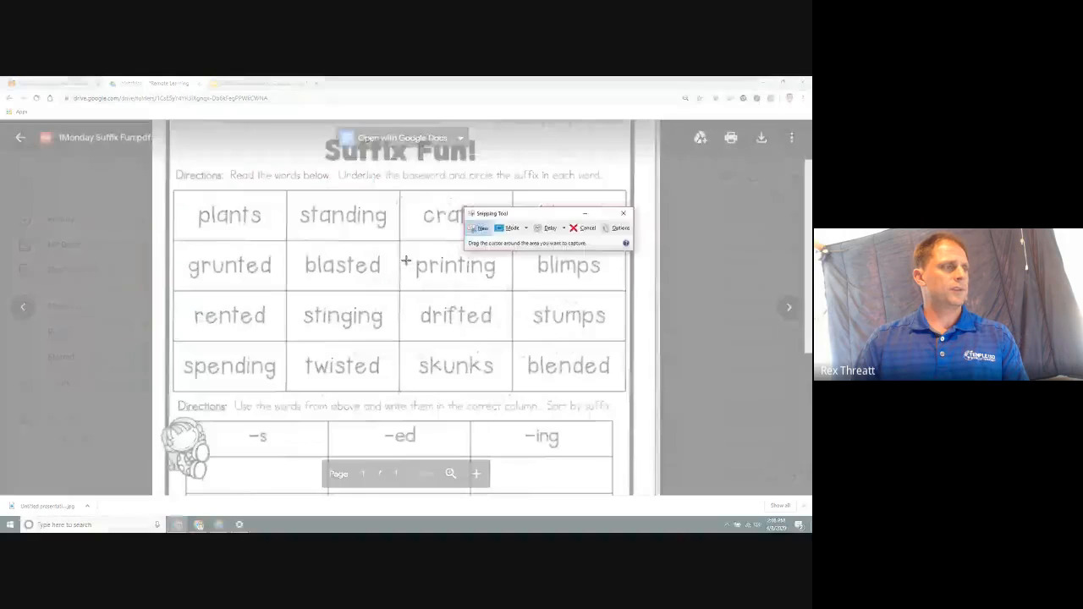
{"action": "left_click_drag", "start_coordinate": [411, 254], "coordinate": [500, 283]}
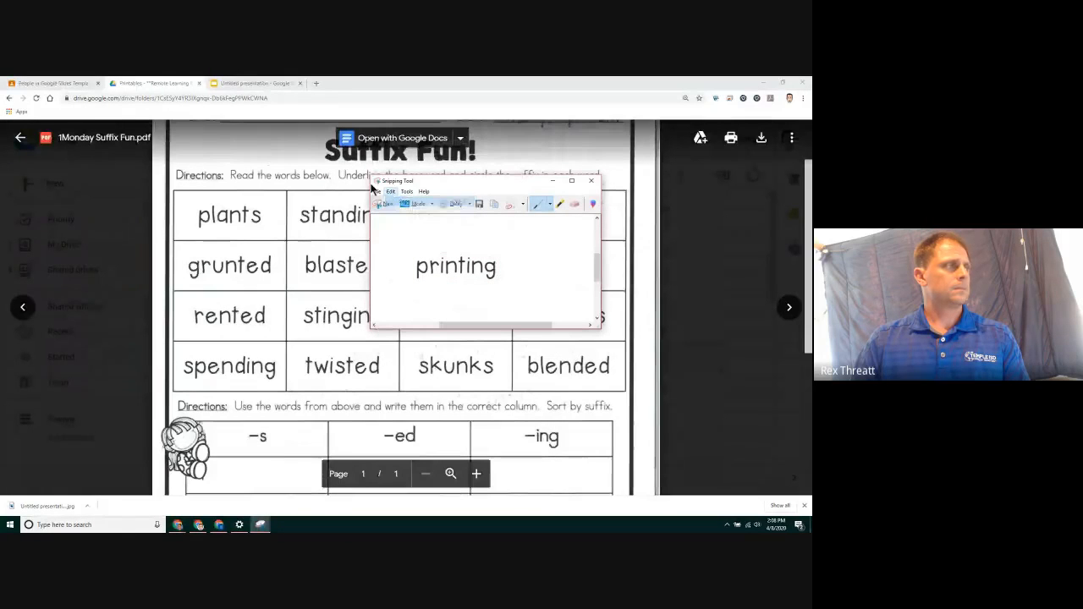
Paste the "printing" snip onto the slide and place it below the "grunted" piece
{"action": "left_click", "coordinate": [230, 83]}
{"action": "left_click", "coordinate": [230, 83]}
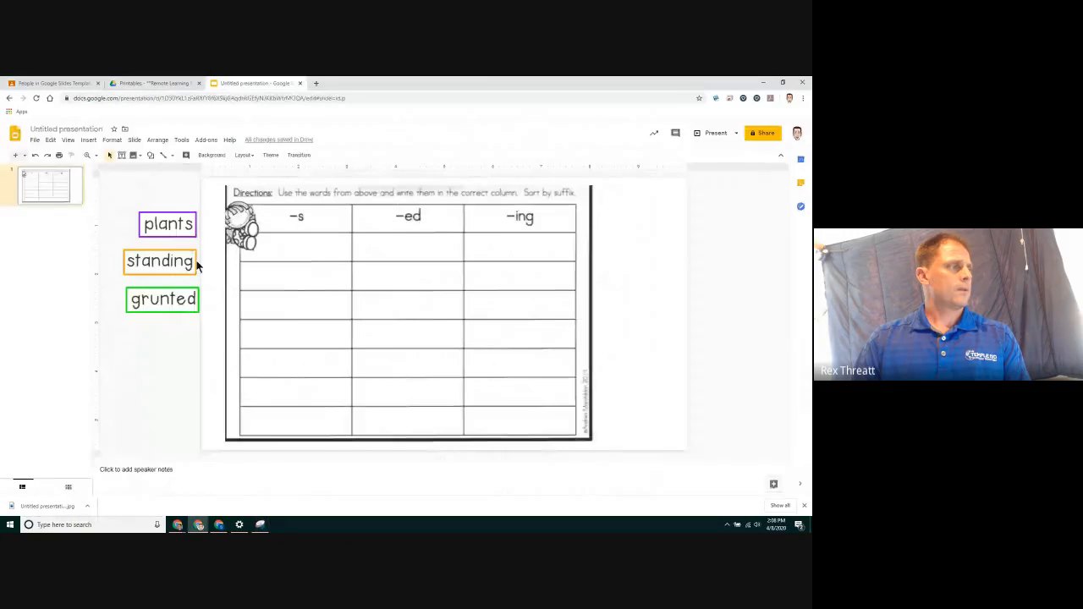
{"action": "right_click", "coordinate": [153, 351]}
{"action": "left_click", "coordinate": [182, 210]}
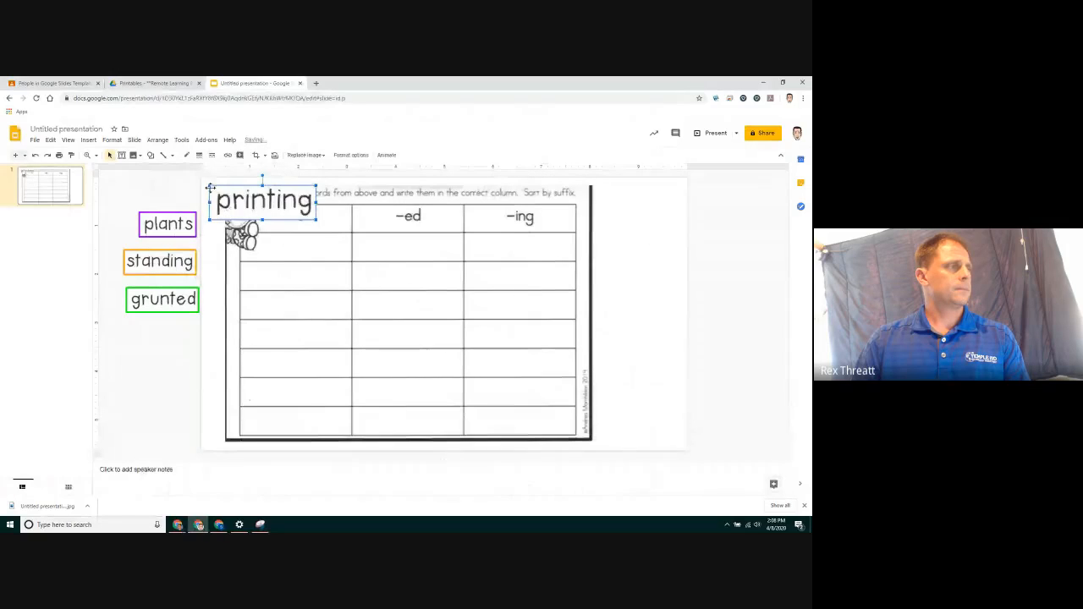
{"action": "left_click_drag", "start_coordinate": [209, 186], "coordinate": [245, 198]}
{"action": "left_click_drag", "start_coordinate": [273, 214], "coordinate": [295, 252]}
{"action": "left_click_drag", "start_coordinate": [159, 304], "coordinate": [161, 341]}
Outline the "printing" piece with a thicker light blue border
{"action": "left_click", "coordinate": [199, 155]}
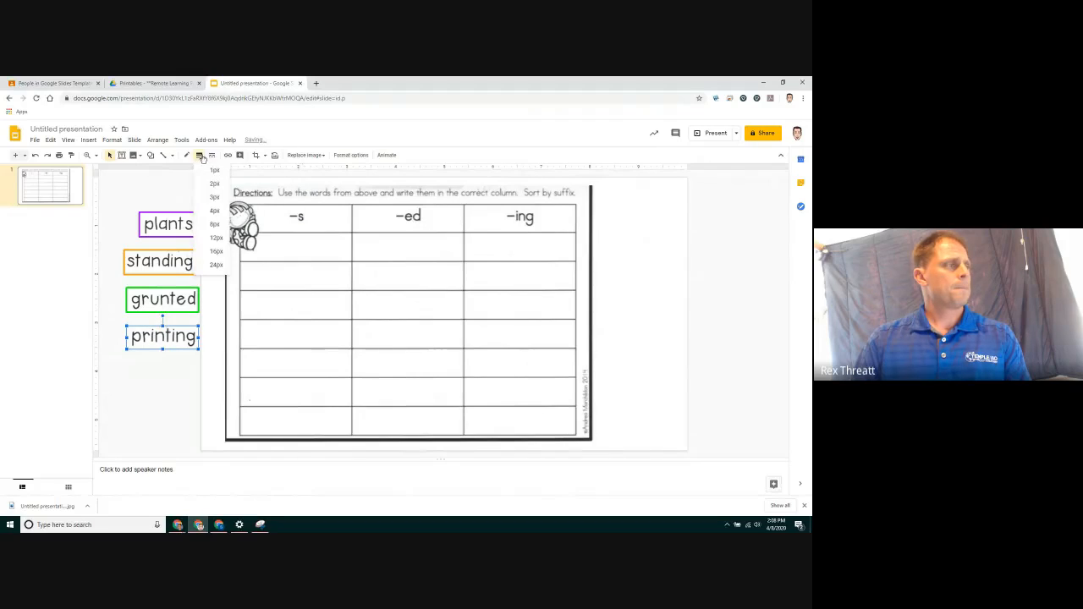
{"action": "left_click", "coordinate": [215, 210]}
{"action": "left_click", "coordinate": [186, 155]}
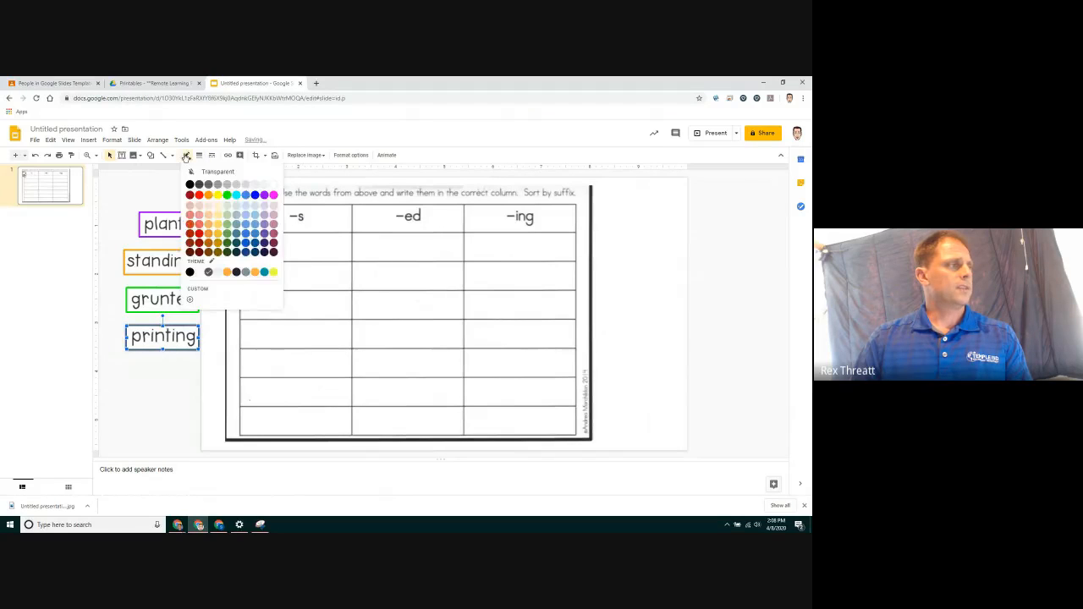
{"action": "left_click", "coordinate": [237, 198]}
{"action": "left_click", "coordinate": [160, 376]}
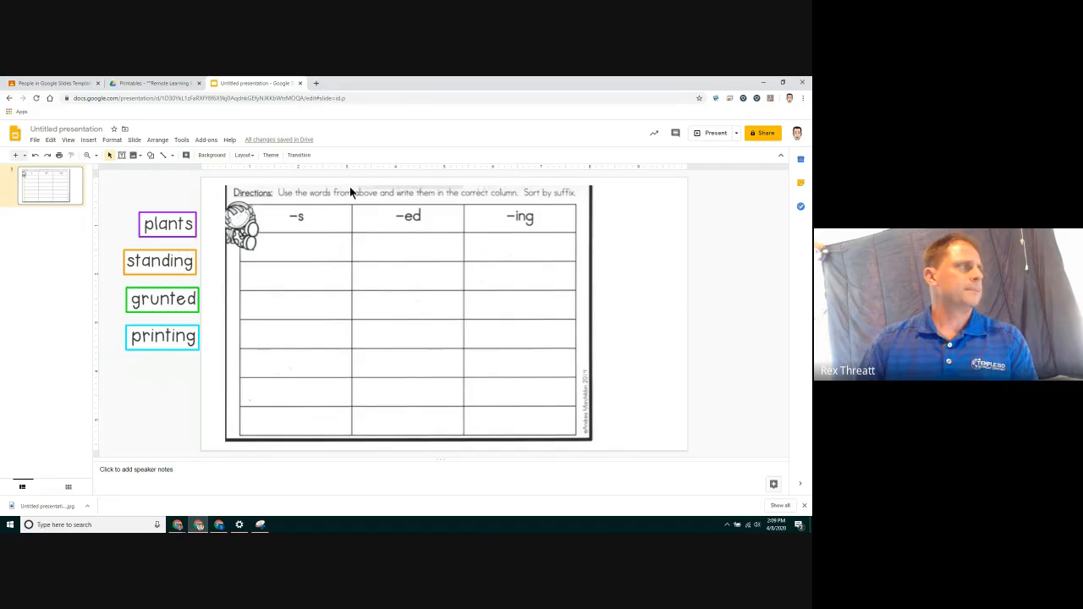
Draw a white-filled text box over the original directions sentence on the table
{"action": "left_click", "coordinate": [122, 158]}
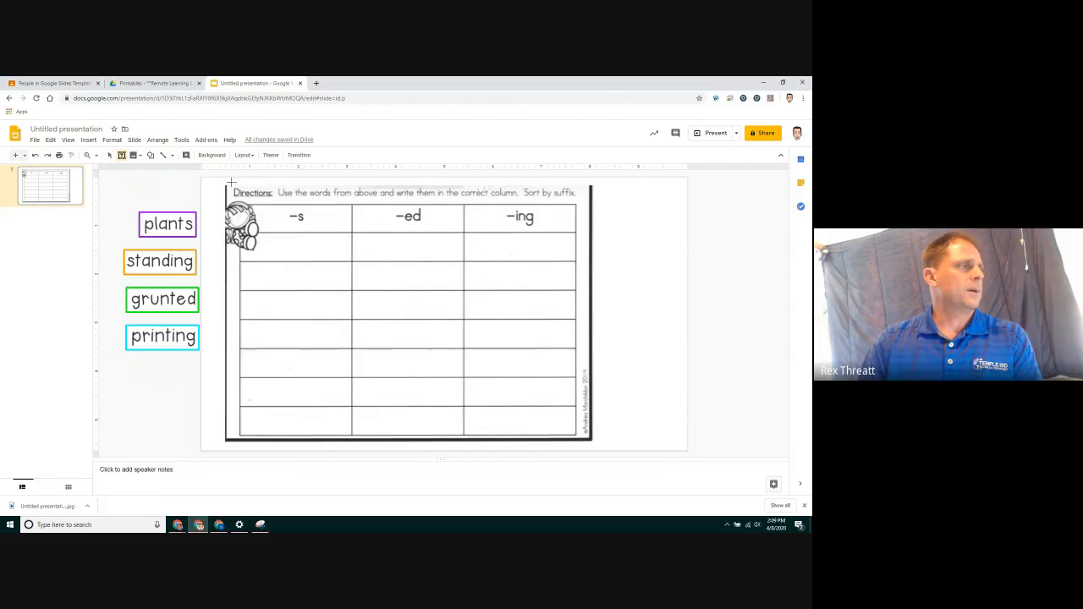
{"action": "left_click_drag", "start_coordinate": [275, 182], "coordinate": [521, 200]}
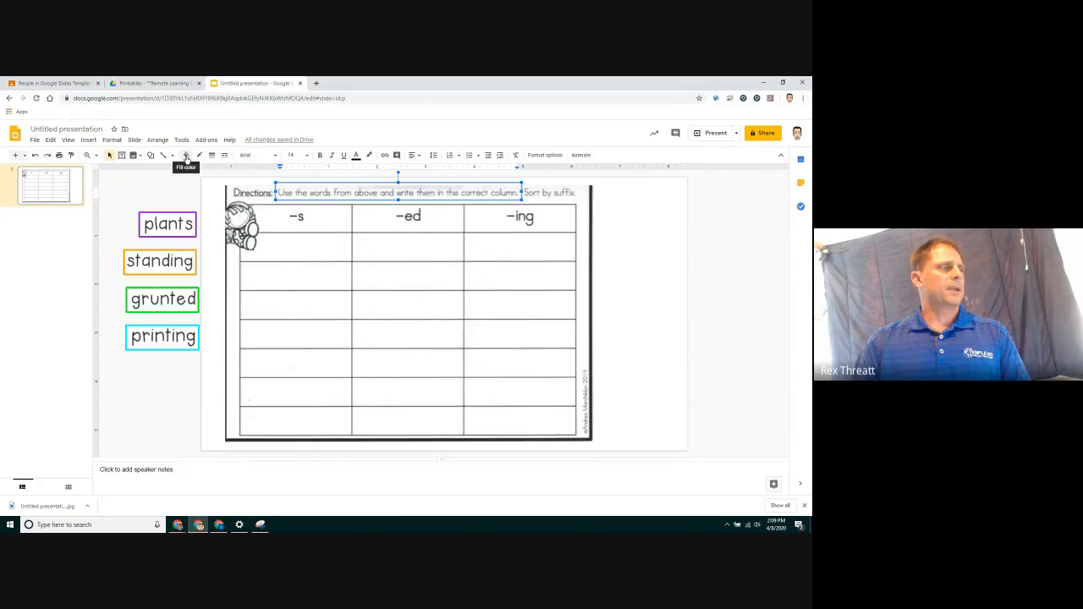
{"action": "left_click", "coordinate": [186, 159]}
{"action": "left_click", "coordinate": [273, 198]}
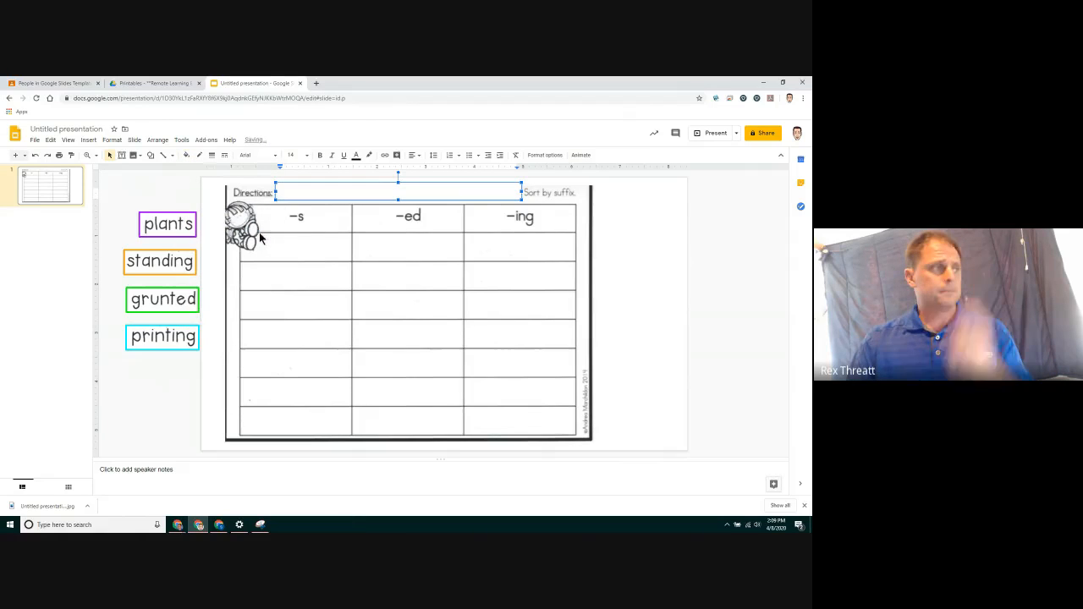
Enter "Move the words to the correct suffix." in the box and widen it to cover "Sort by suffix."
{"action": "type", "text": "MOve the"}
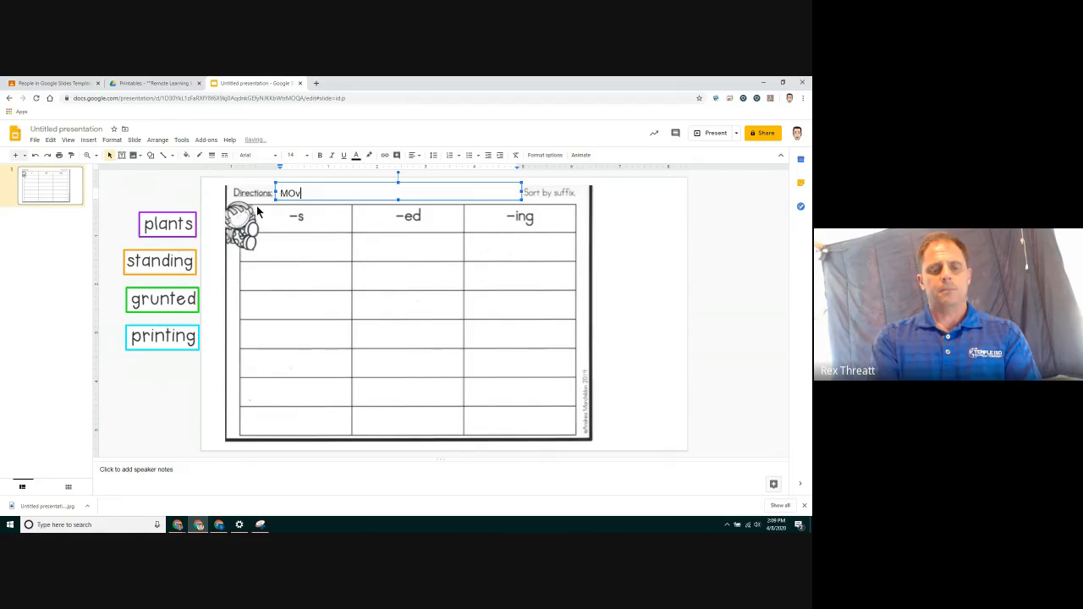
{"action": "key", "text": "BackSpace"}
{"action": "key", "text": "BackSpace"}
{"action": "key", "text": "BackSpace"}
{"action": "key", "text": "BackSpace"}
{"action": "key", "text": "BackSpace"}
{"action": "key", "text": "BackSpace"}
{"action": "key", "text": "BackSpace"}
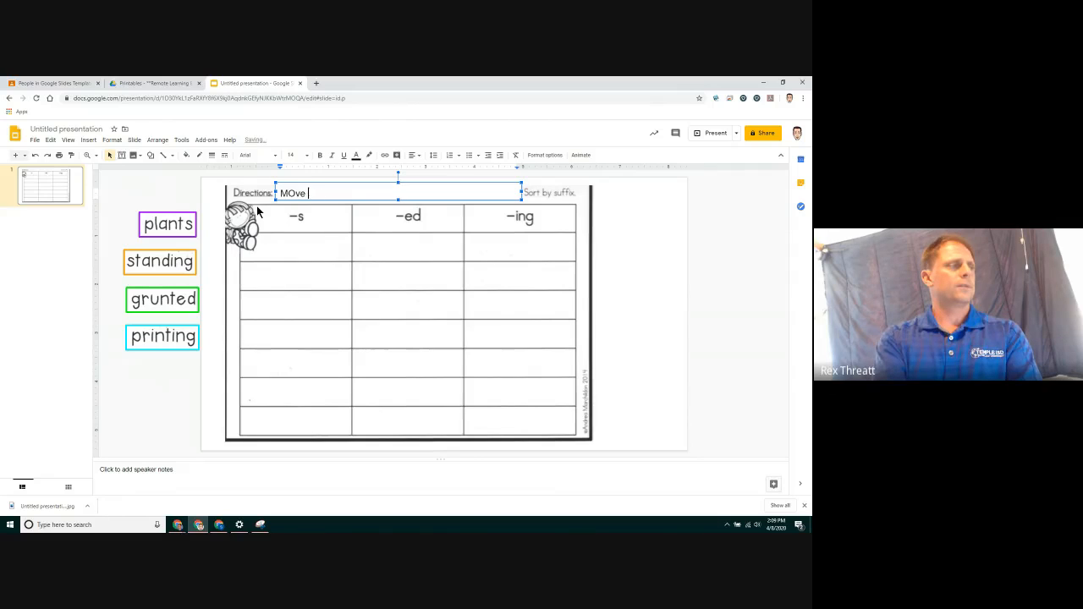
{"action": "type", "text": "ove the words "}
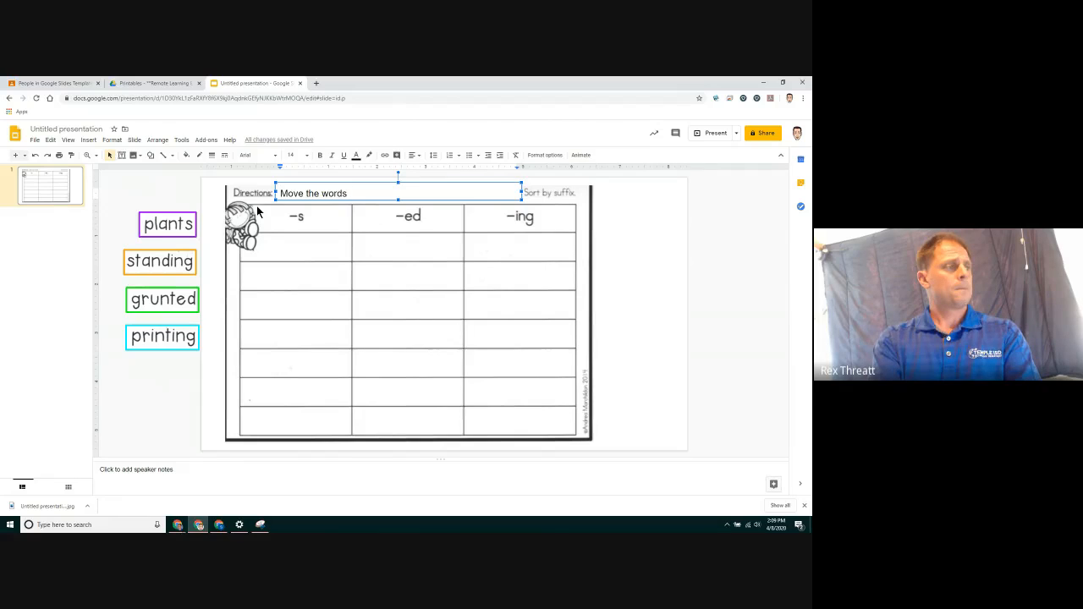
{"action": "type", "text": "to the co"}
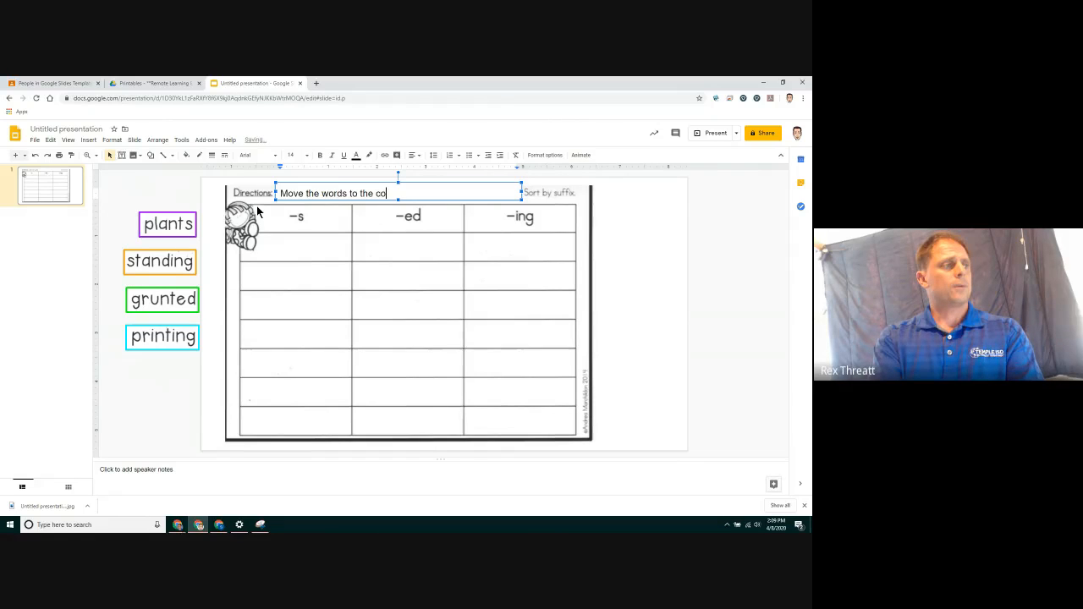
{"action": "type", "text": "rrect su"}
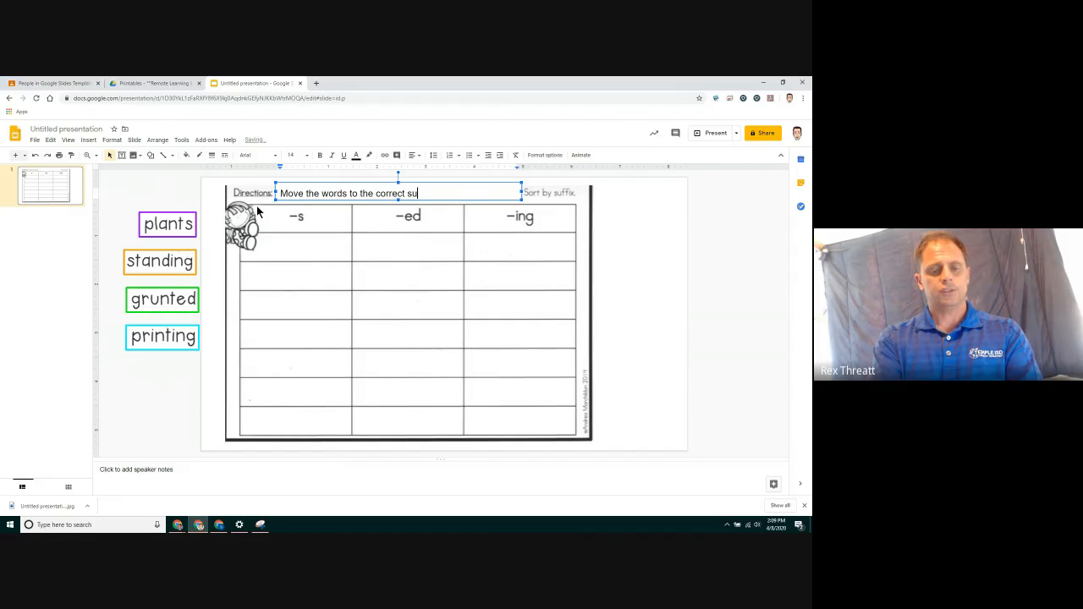
{"action": "type", "text": "ffix."}
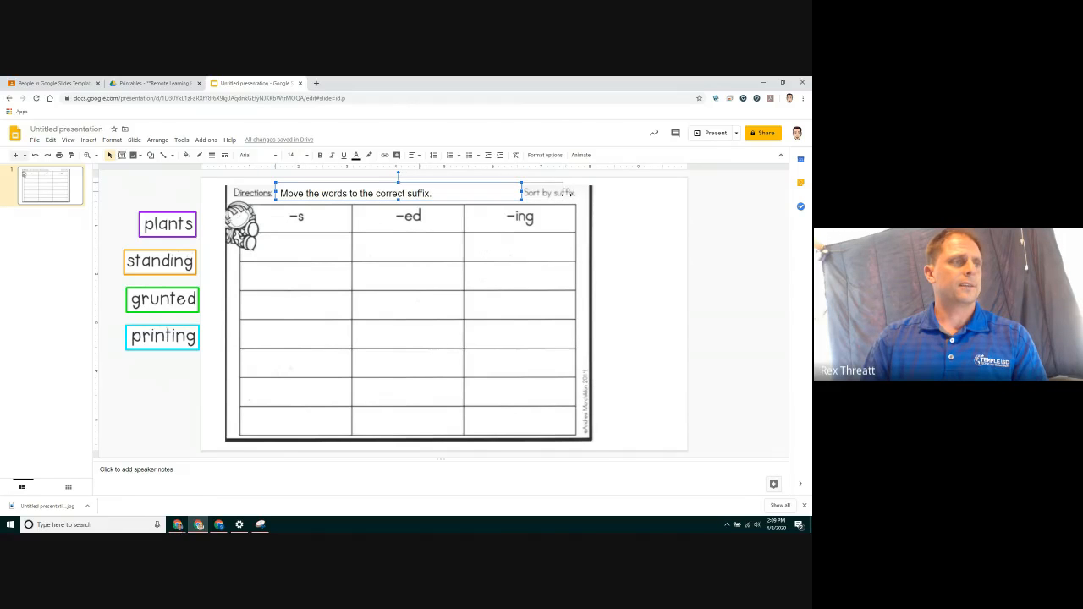
{"action": "left_click_drag", "start_coordinate": [568, 195], "coordinate": [584, 194]}
{"action": "left_click", "coordinate": [614, 207]}
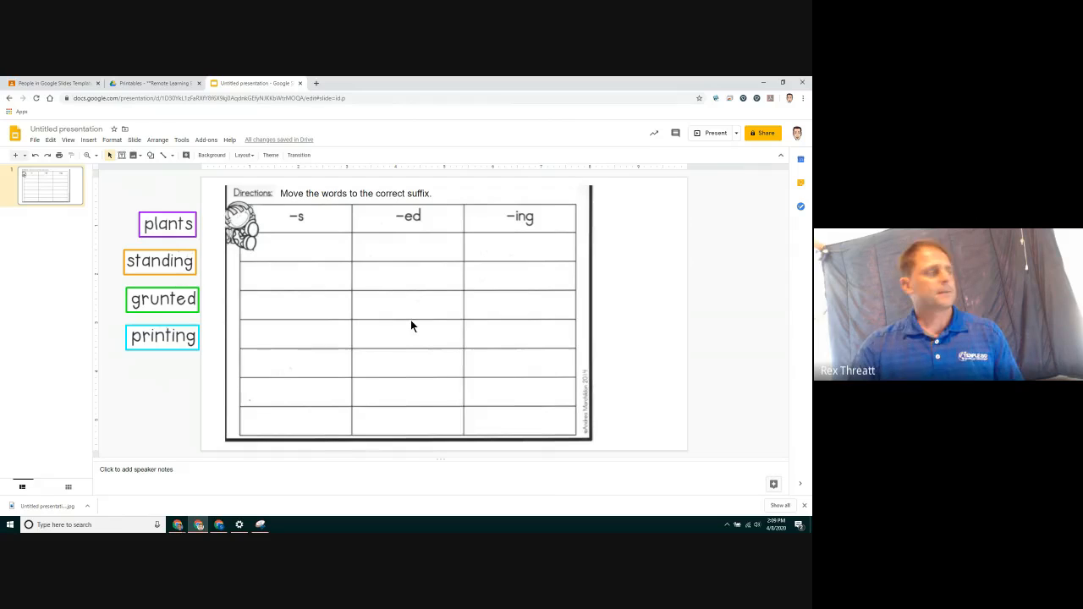
Rename the presentation "1 monday - suffix fun"
{"action": "left_click", "coordinate": [90, 129]}
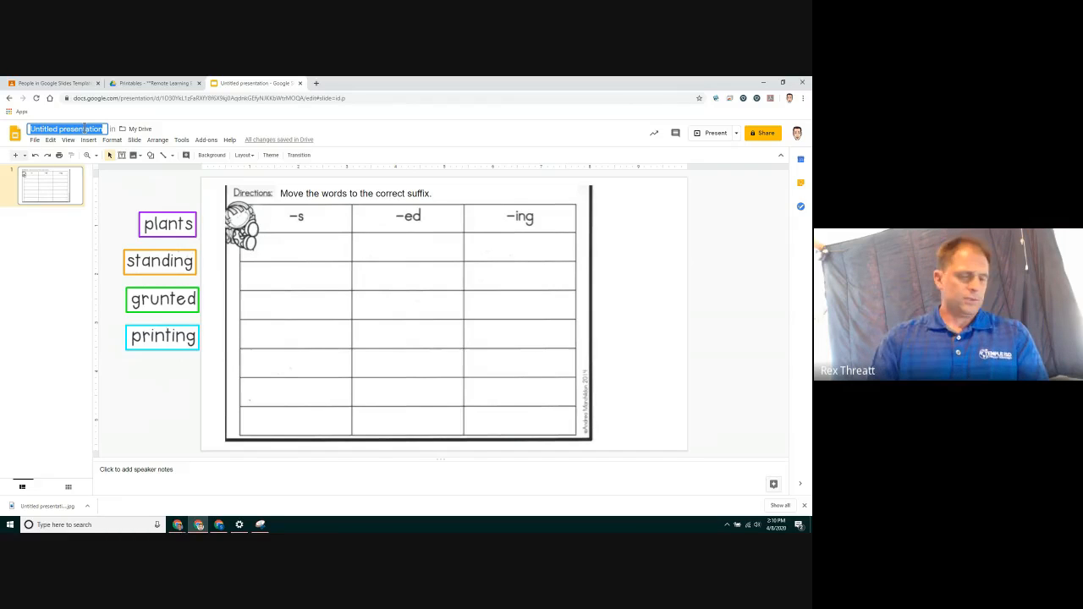
{"action": "type", "text": "1 mond"}
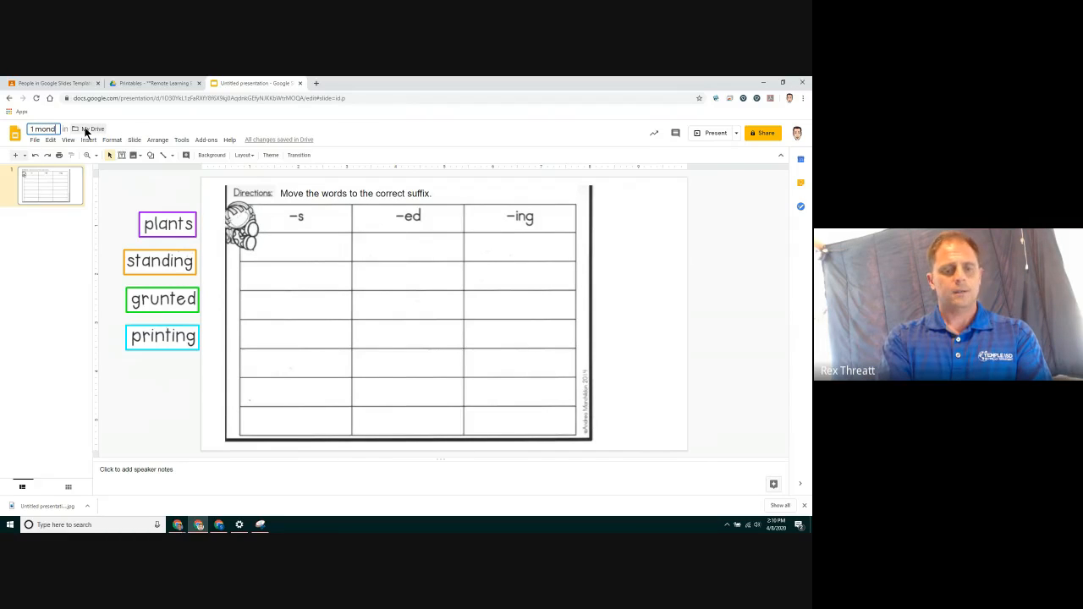
{"action": "type", "text": "ay -"}
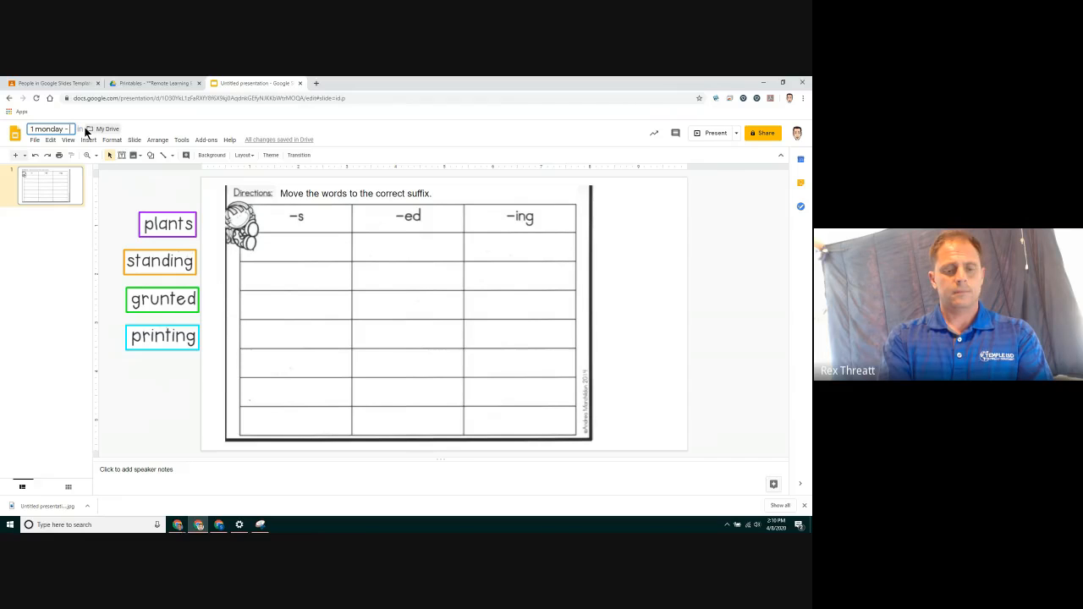
{"action": "type", "text": " suffix fun"}
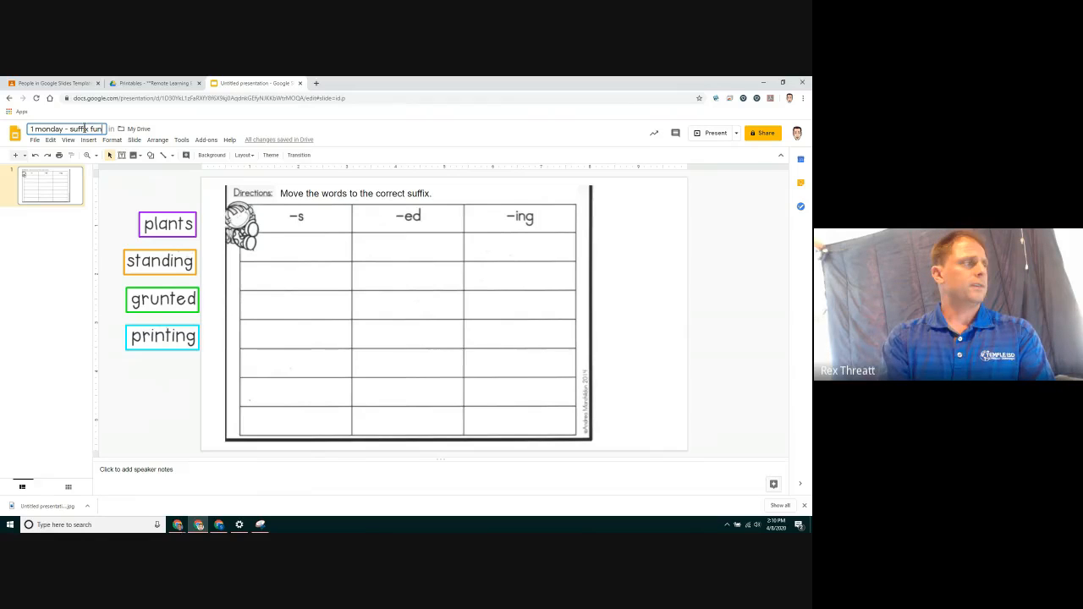
{"action": "key", "text": "Return"}
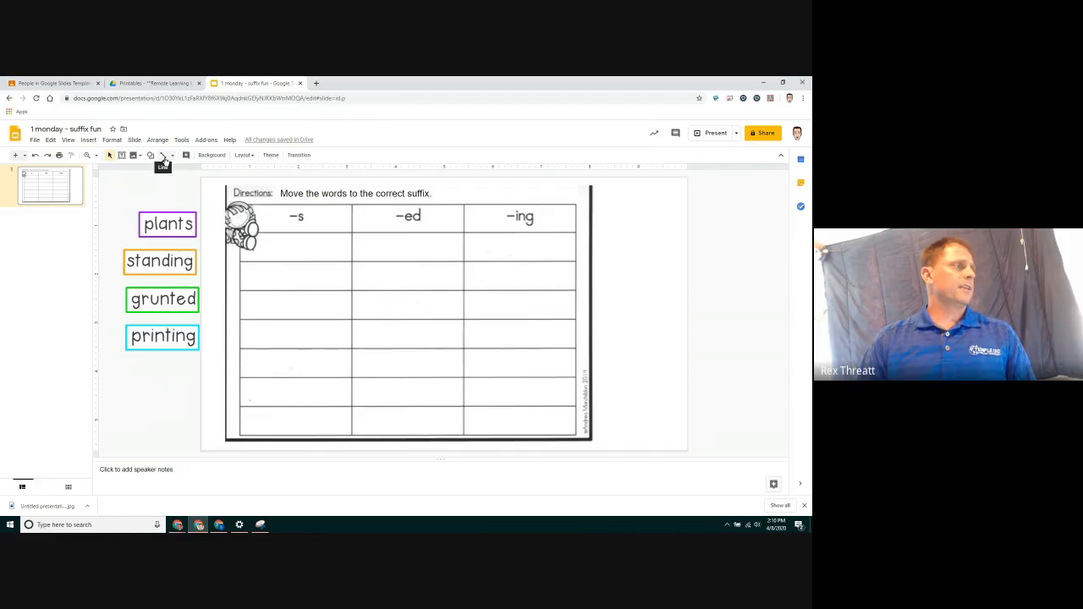
Create a new presentation
{"action": "left_click", "coordinate": [36, 141]}
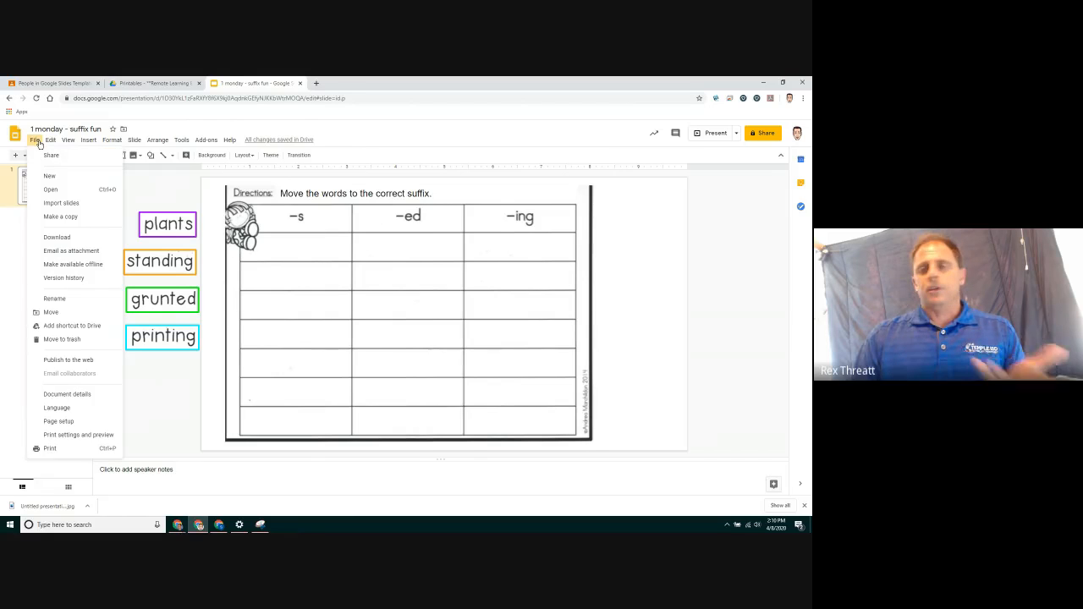
{"action": "mouse_move", "coordinate": [54, 177]}
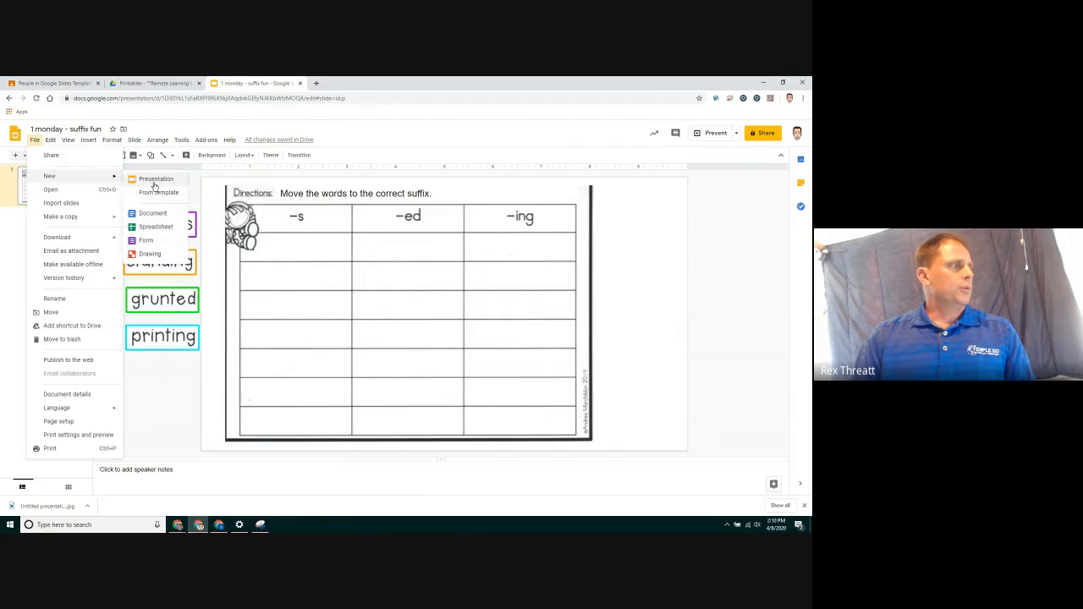
{"action": "left_click", "coordinate": [154, 180]}
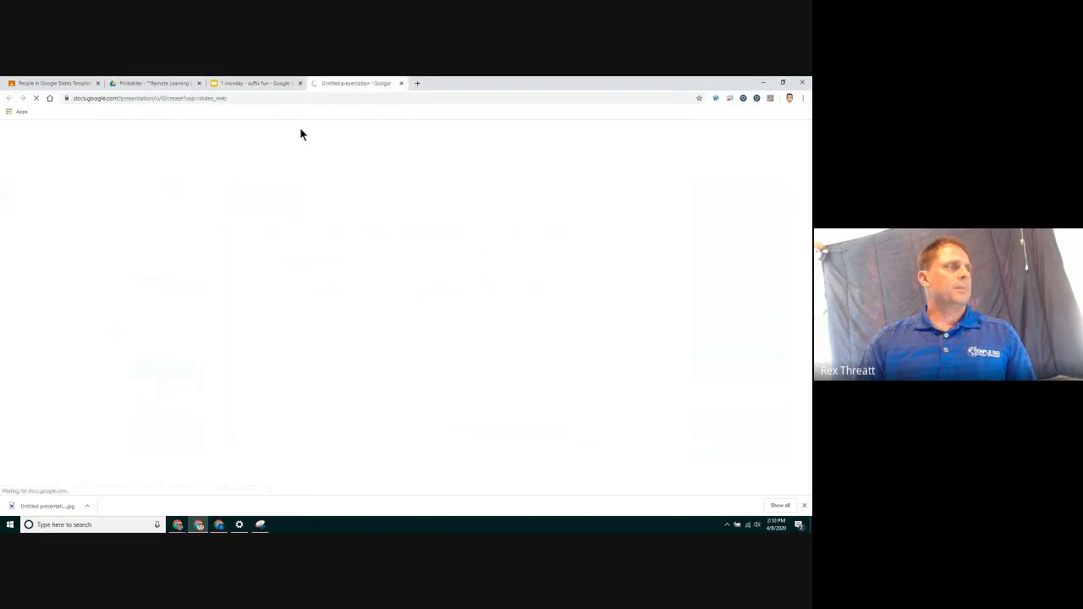
Open the 2Tuesday ABC Order PDF and scroll to its word cards
{"action": "left_click", "coordinate": [153, 82]}
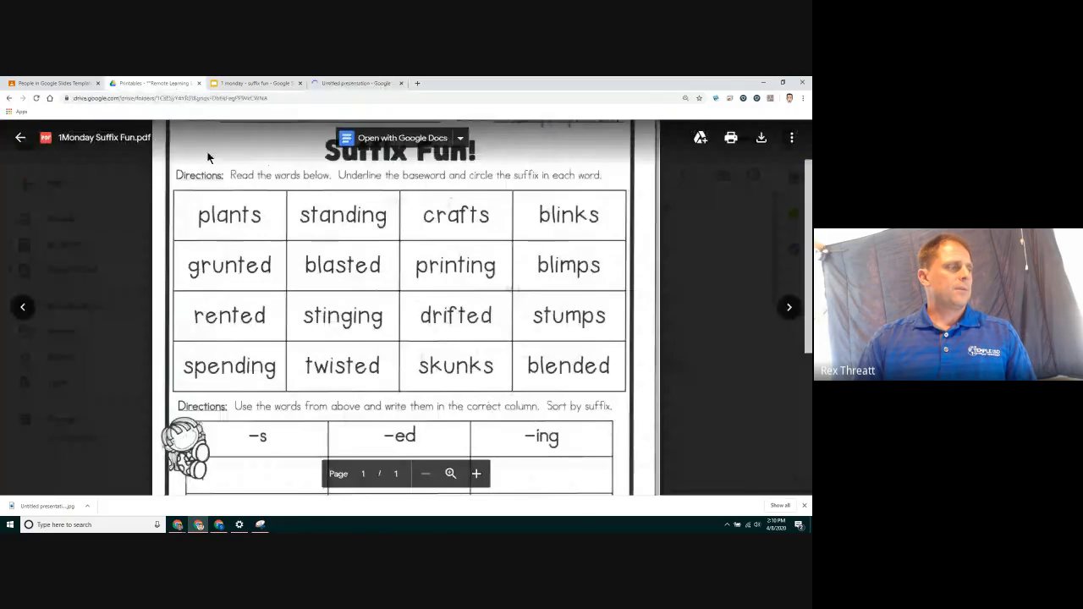
{"action": "key", "text": "Escape"}
{"action": "double_click", "coordinate": [252, 403]}
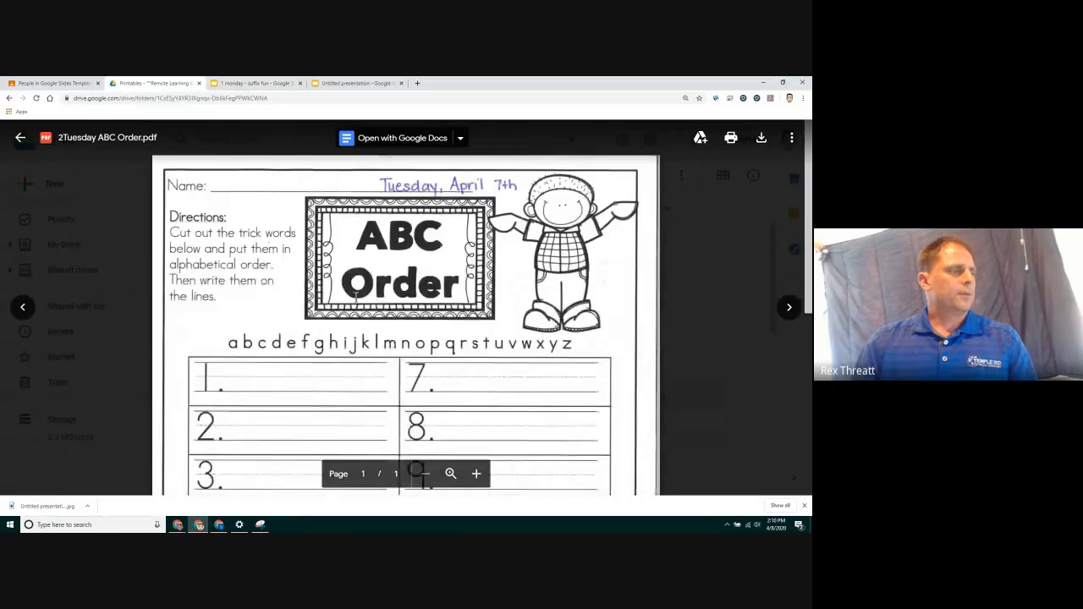
{"action": "scroll", "coordinate": [355, 291], "scroll_direction": "down", "scroll_amount": 2}
{"action": "scroll", "coordinate": [361, 290], "scroll_direction": "down", "scroll_amount": 2}
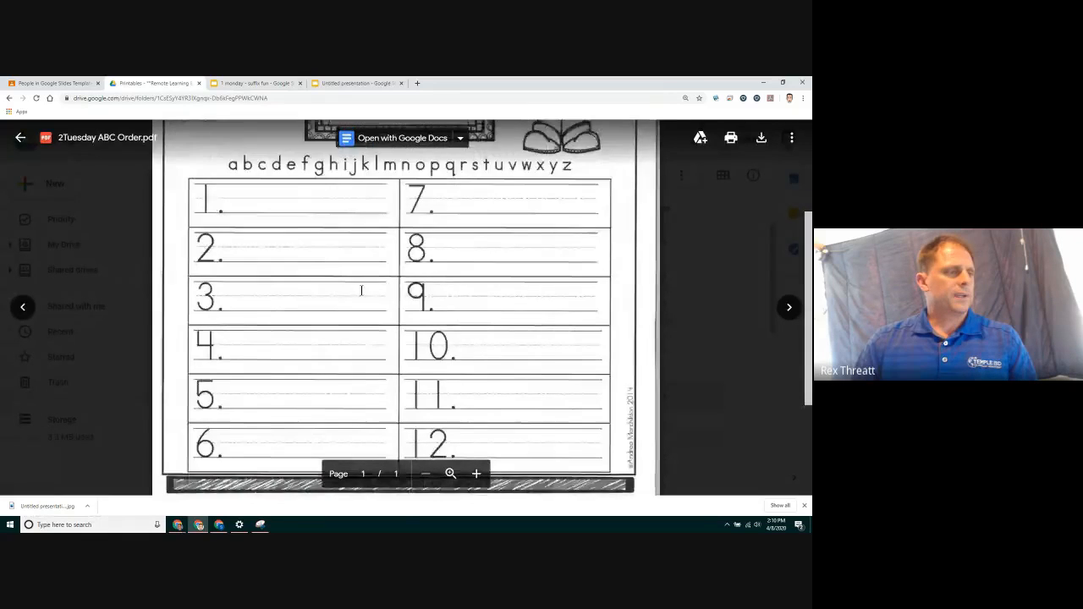
{"action": "scroll", "coordinate": [362, 290], "scroll_direction": "down", "scroll_amount": 3}
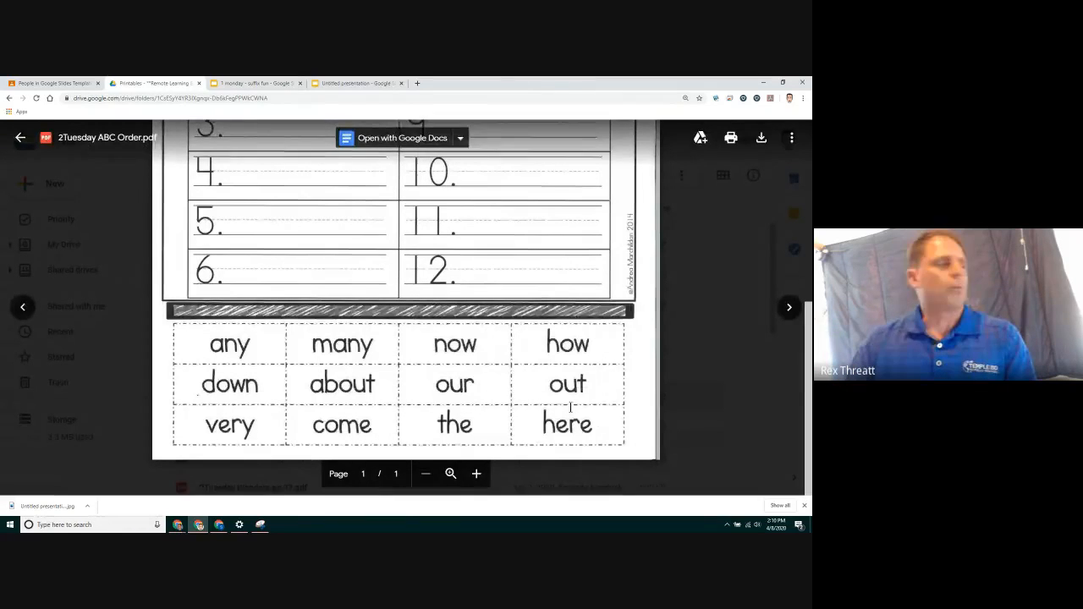
In the new presentation, close the themes panel and set the slide layout to Blank
{"action": "left_click", "coordinate": [359, 82]}
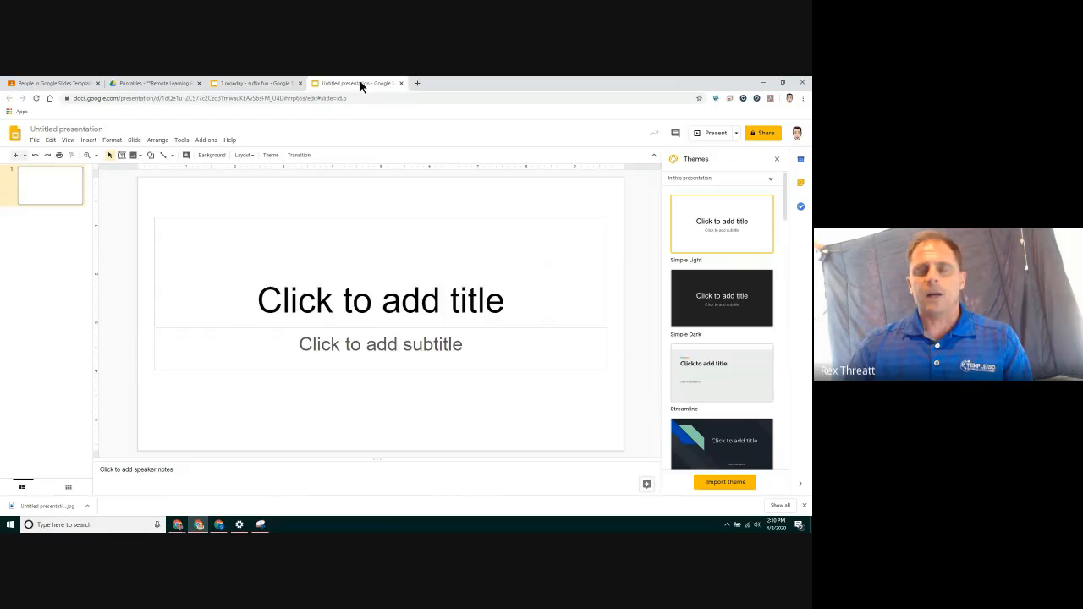
{"action": "left_click", "coordinate": [777, 159]}
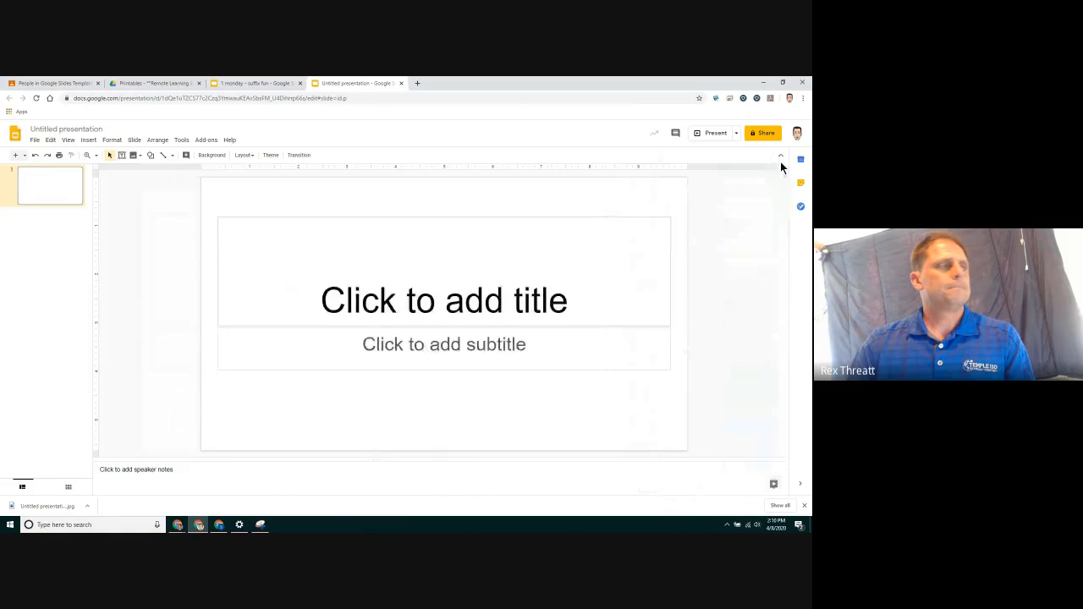
{"action": "left_click", "coordinate": [249, 158]}
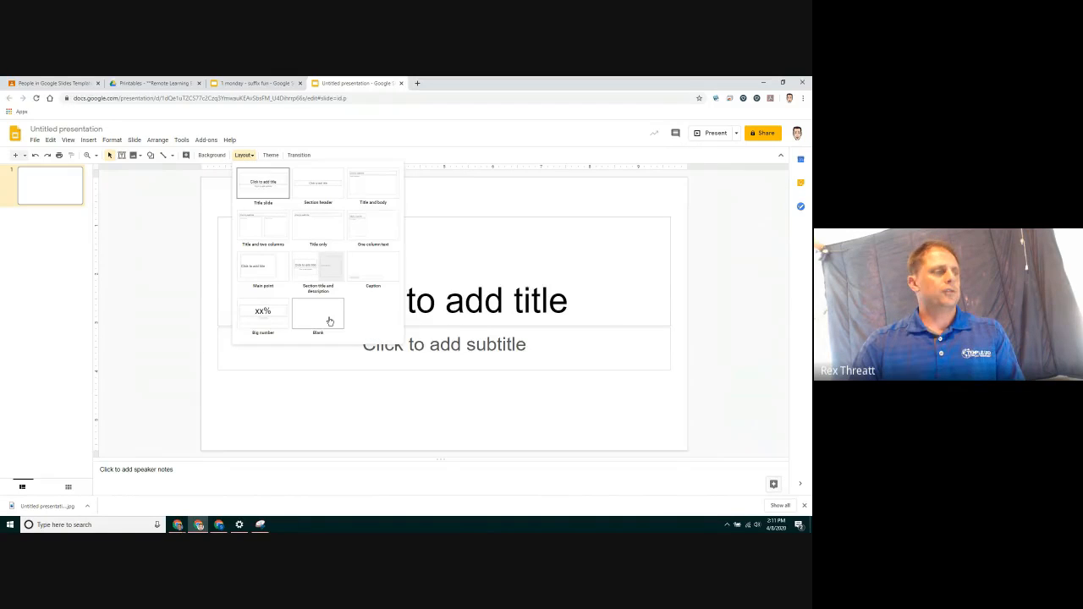
{"action": "left_click", "coordinate": [329, 322]}
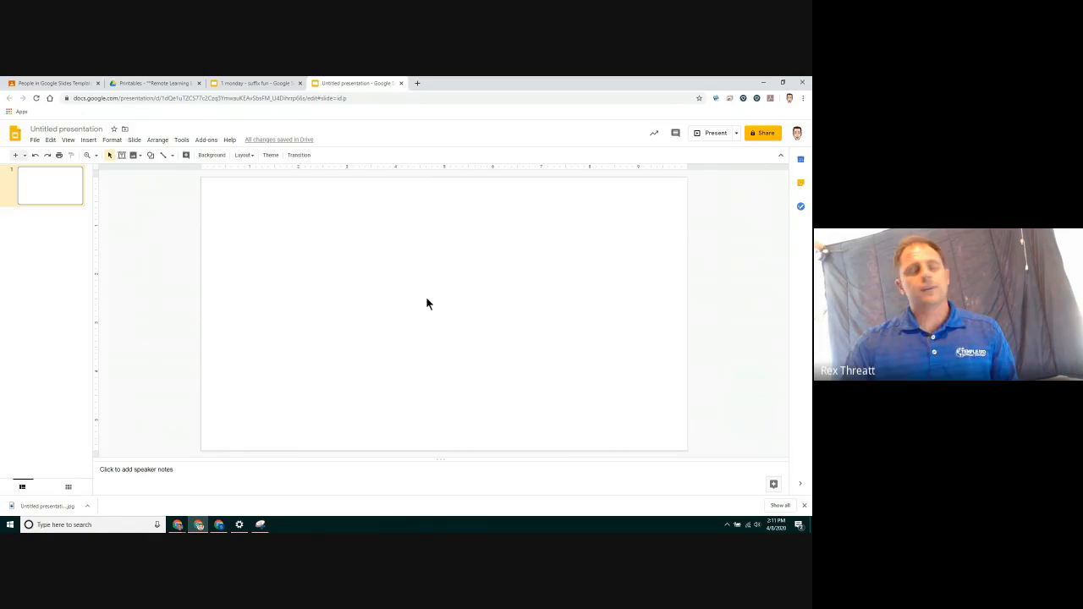
Snip the alphabet line and numbered answer grid from the ABC Order PDF and copy the snip
{"action": "left_click", "coordinate": [163, 85]}
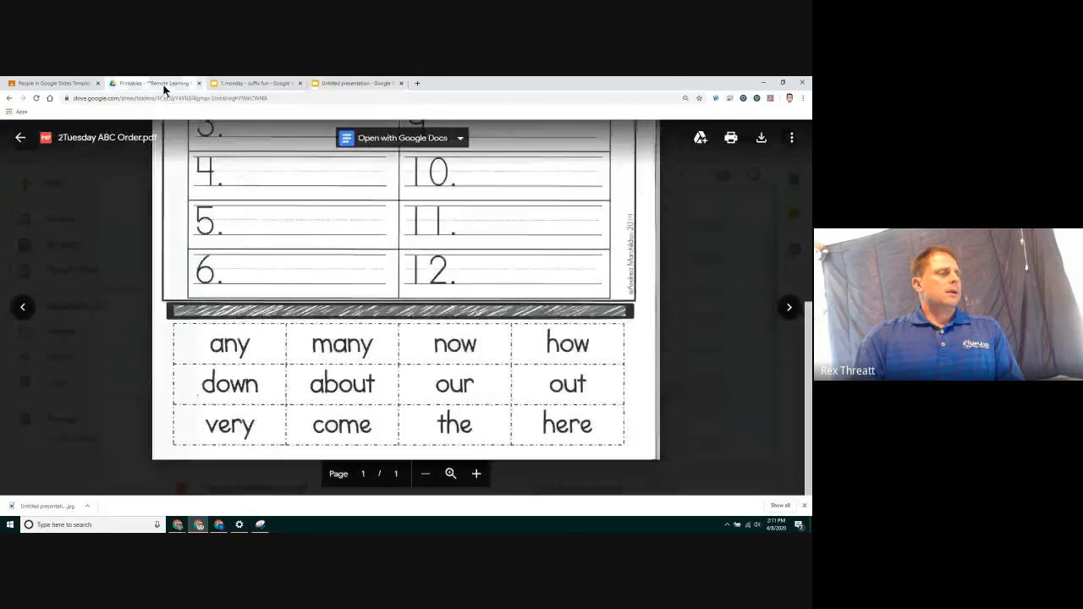
{"action": "scroll", "coordinate": [375, 314], "scroll_direction": "up", "scroll_amount": 1}
{"action": "scroll", "coordinate": [375, 314], "scroll_direction": "up", "scroll_amount": 2}
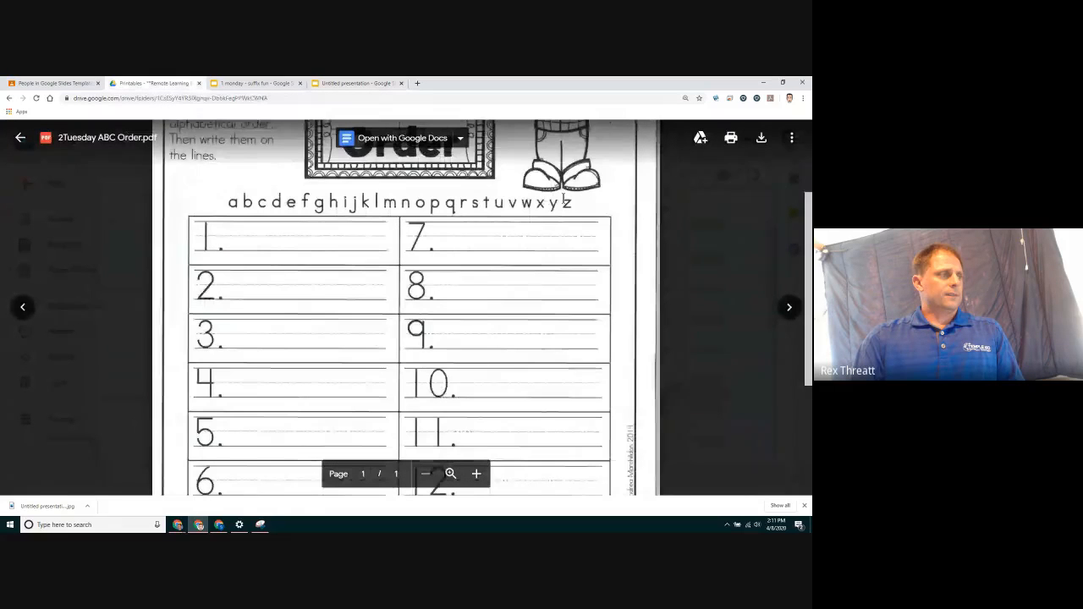
{"action": "scroll", "coordinate": [582, 193], "scroll_direction": "down", "scroll_amount": 1}
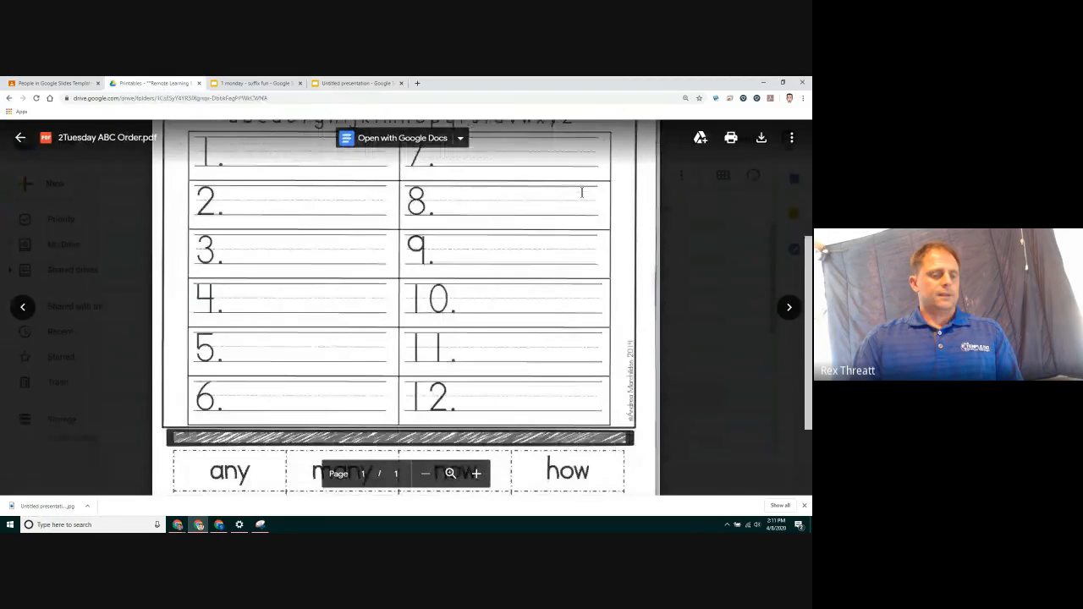
{"action": "scroll", "coordinate": [582, 193], "scroll_direction": "up", "scroll_amount": 1}
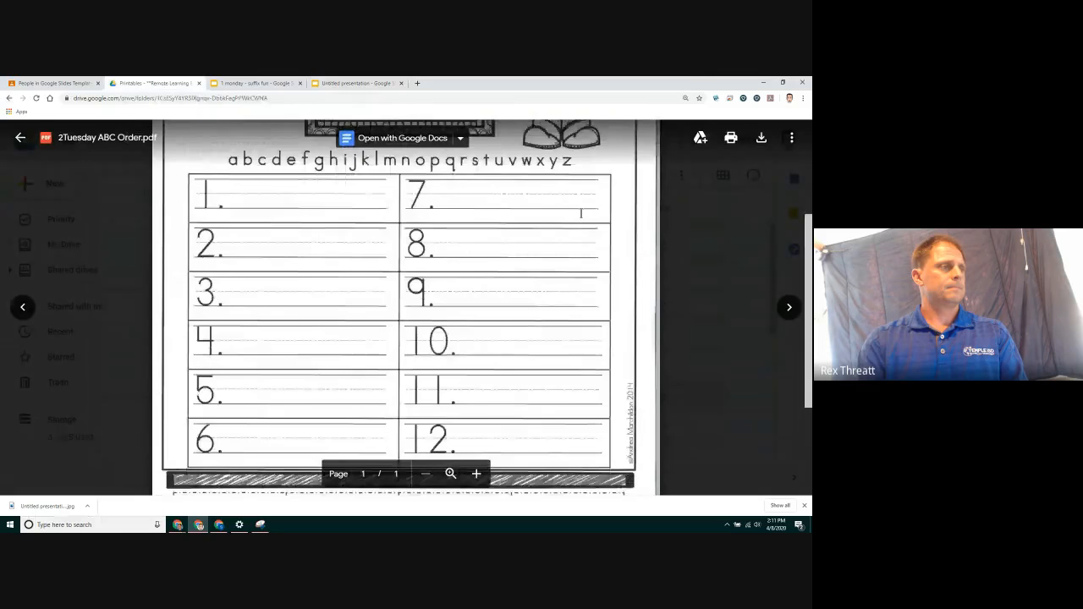
{"action": "key", "text": "ctrl+minus"}
{"action": "key", "text": "ctrl+minus"}
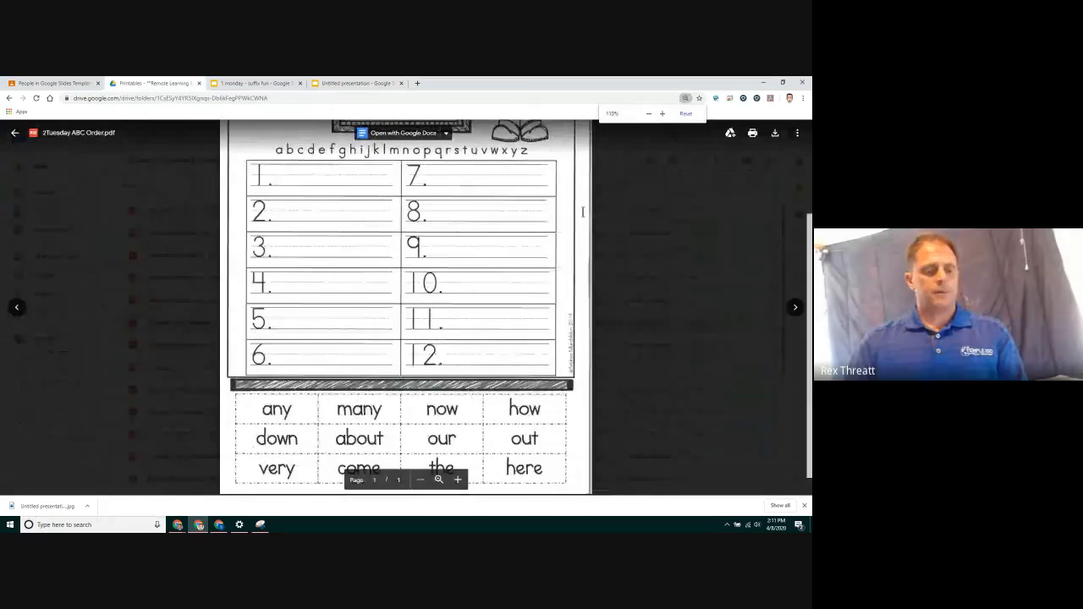
{"action": "scroll", "coordinate": [583, 212], "scroll_direction": "up", "scroll_amount": 1}
{"action": "left_click", "coordinate": [260, 525]}
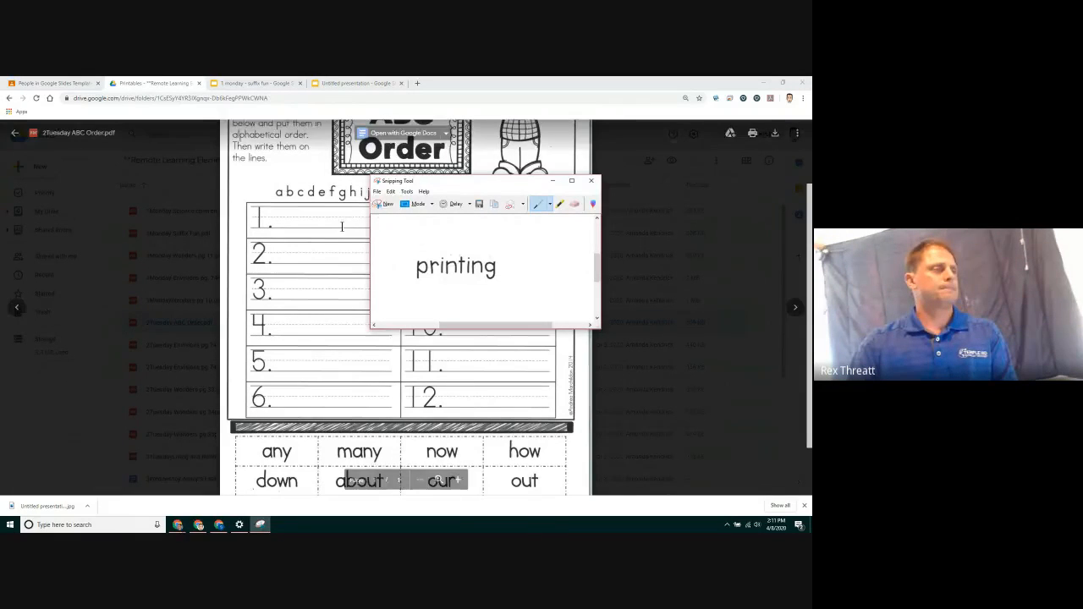
{"action": "left_click", "coordinate": [384, 204]}
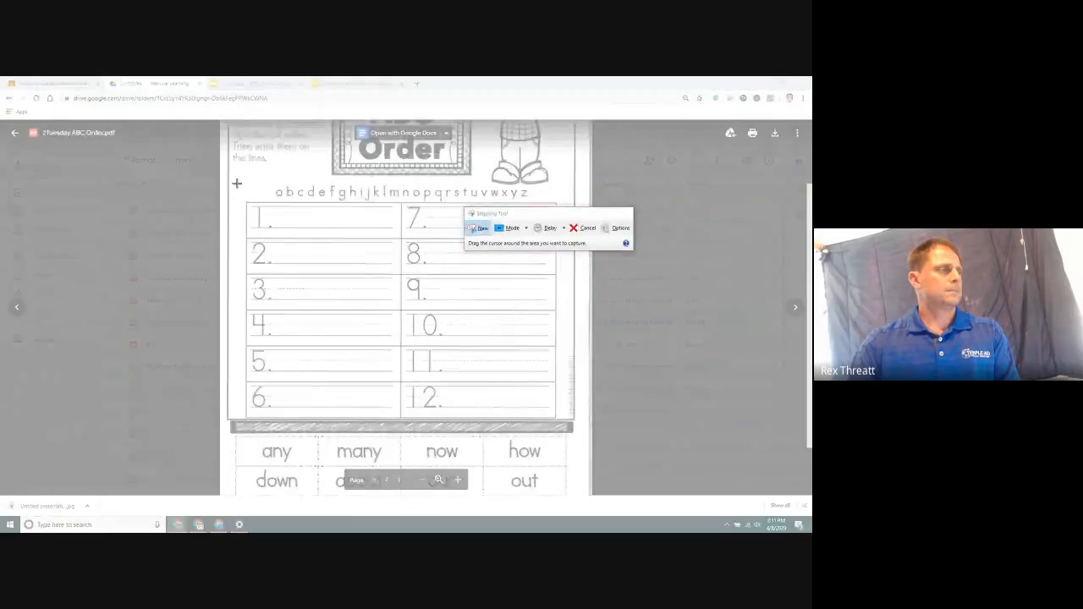
{"action": "mouse_move", "coordinate": [236, 182]}
{"action": "left_mouse_down"}
{"action": "mouse_move", "coordinate": [532, 332]}
{"action": "mouse_move", "coordinate": [576, 420]}
{"action": "left_mouse_up"}
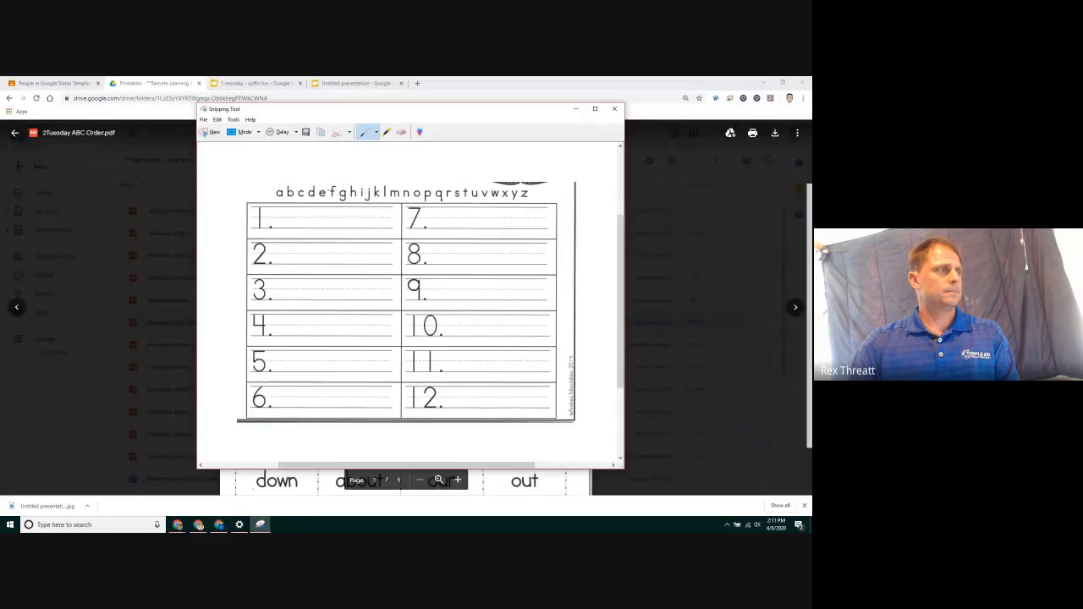
{"action": "left_click", "coordinate": [218, 120]}
{"action": "left_click", "coordinate": [227, 129]}
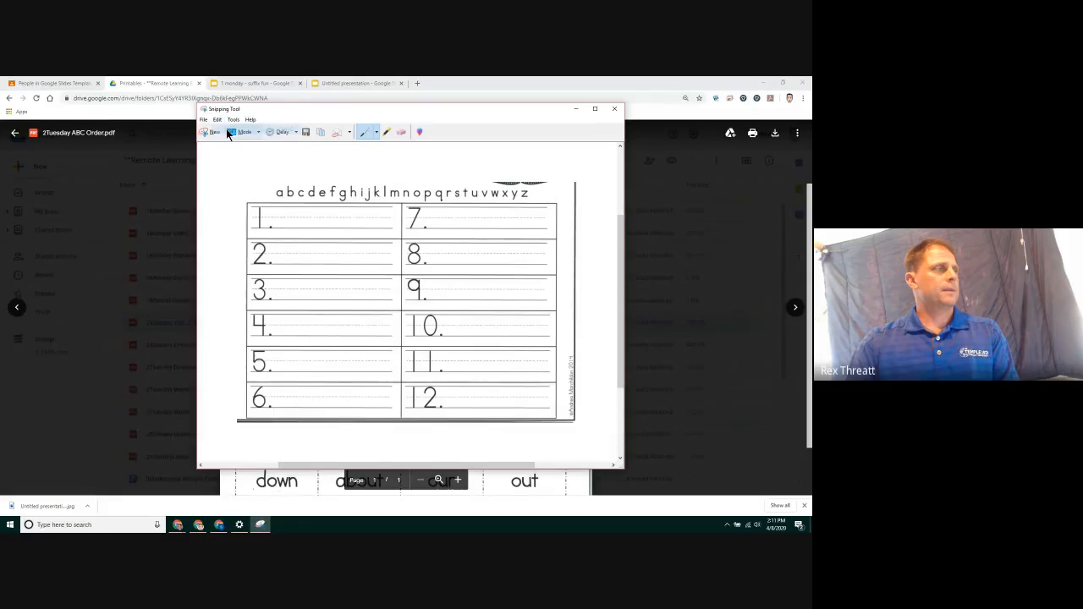
Paste the grid snip onto the blank slide and move it toward the slide's right side
{"action": "left_click", "coordinate": [339, 83]}
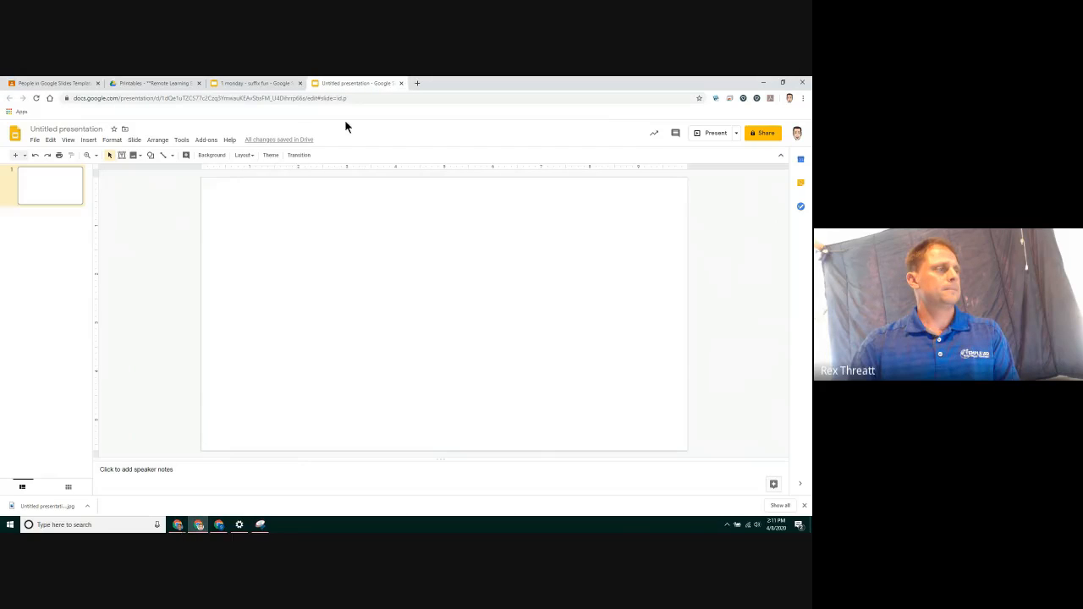
{"action": "right_click", "coordinate": [322, 245]}
{"action": "left_click", "coordinate": [341, 271]}
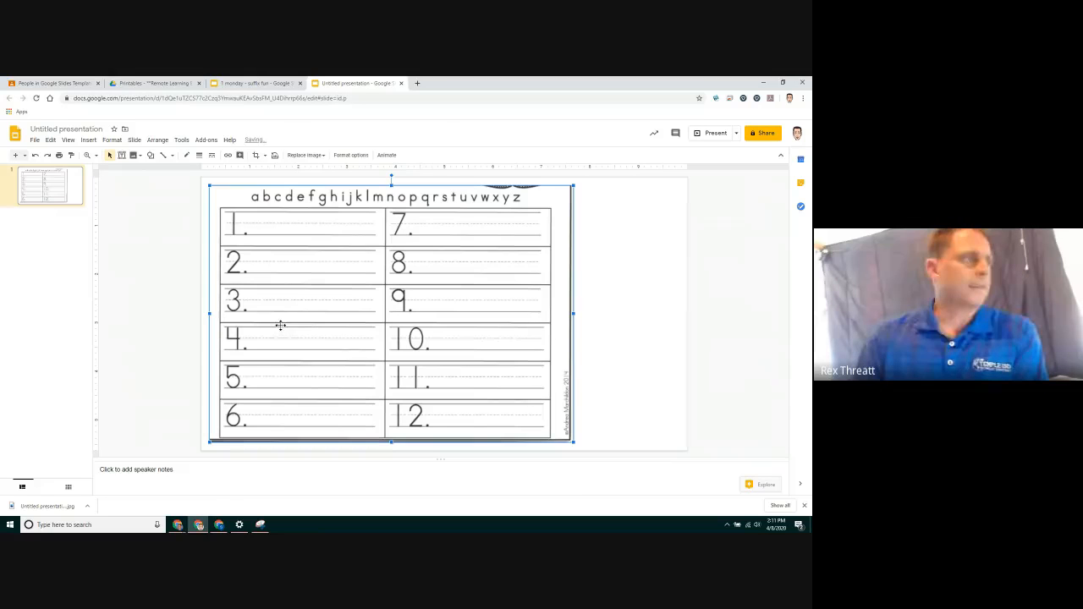
{"action": "left_click_drag", "start_coordinate": [280, 325], "coordinate": [371, 288]}
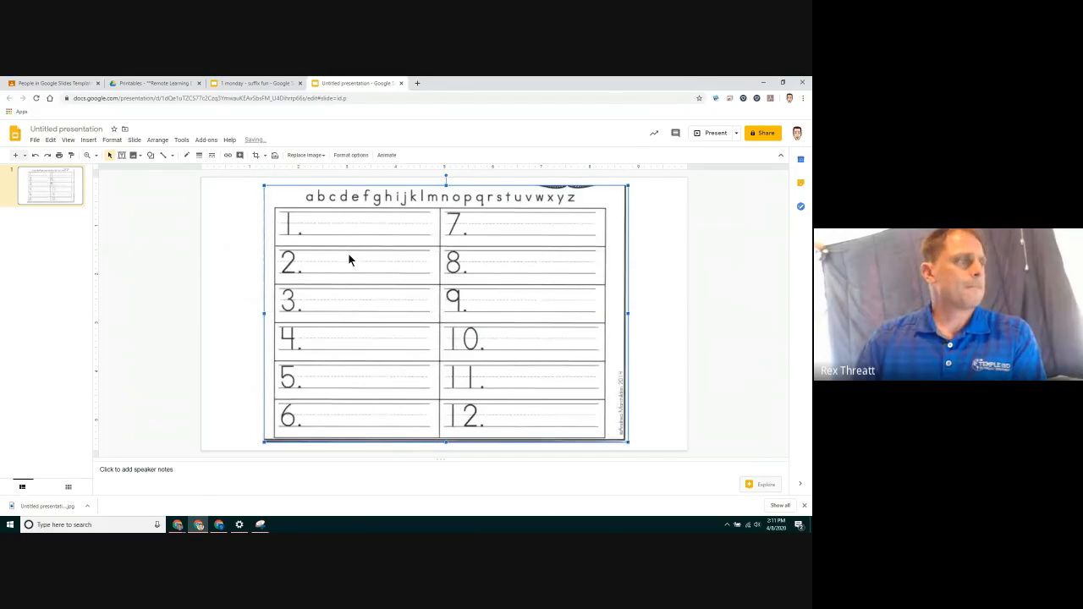
{"action": "left_click_drag", "start_coordinate": [402, 245], "coordinate": [460, 254]}
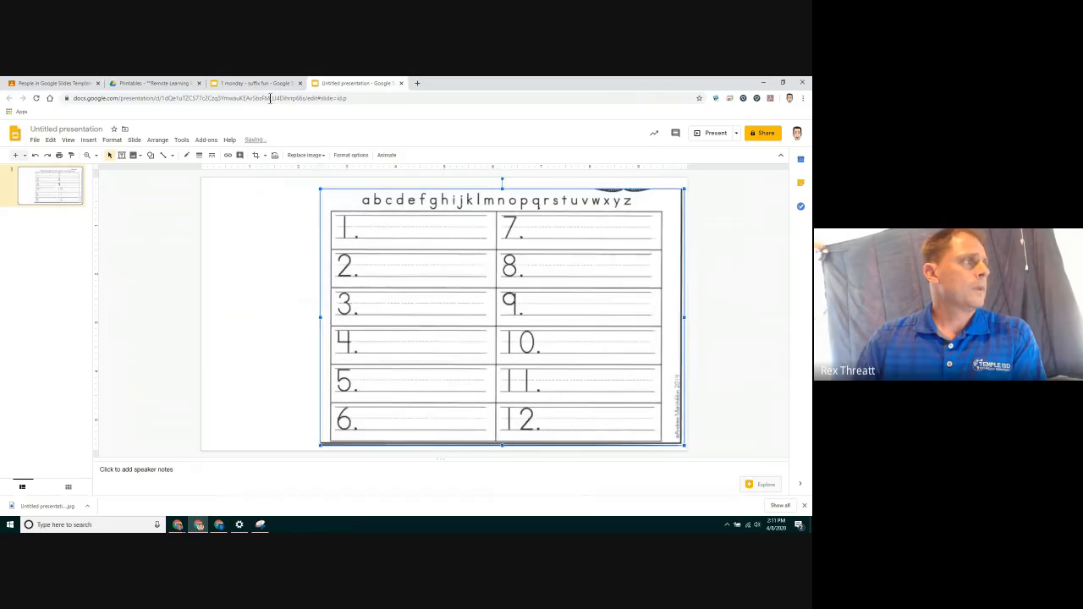
Snip the "ABC Order" title box from the top of the PDF
{"action": "left_click", "coordinate": [157, 83]}
{"action": "scroll", "coordinate": [392, 218], "scroll_direction": "up", "scroll_amount": 1}
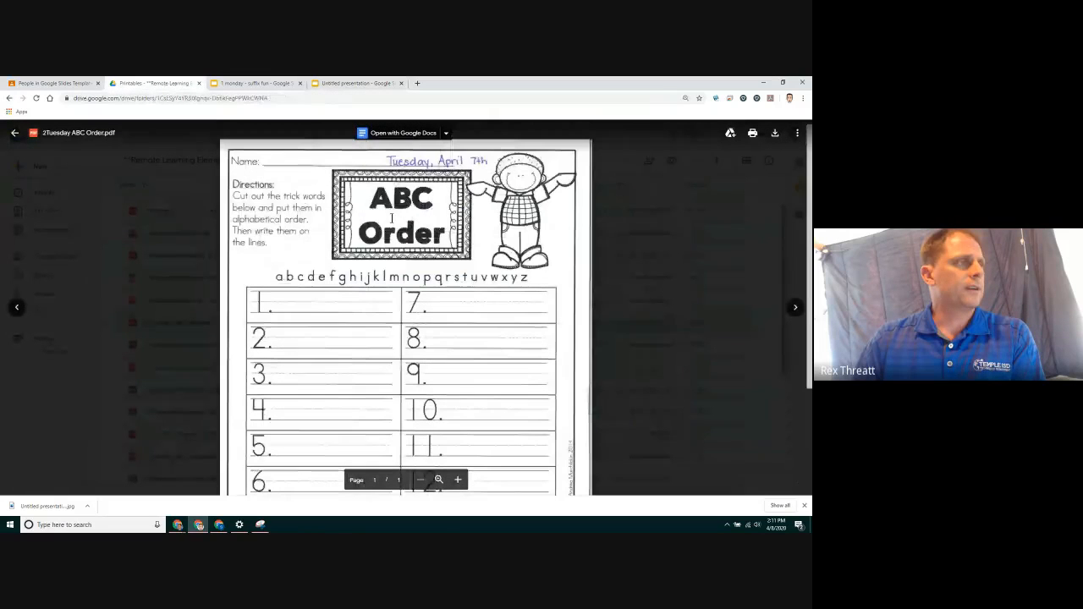
{"action": "left_click", "coordinate": [264, 525]}
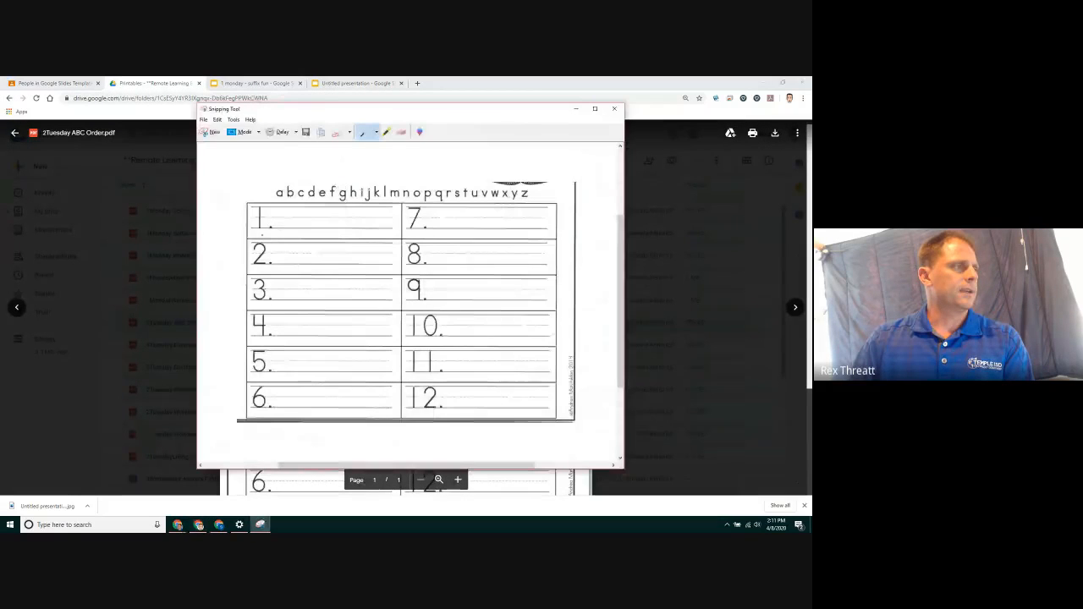
{"action": "left_click", "coordinate": [209, 133]}
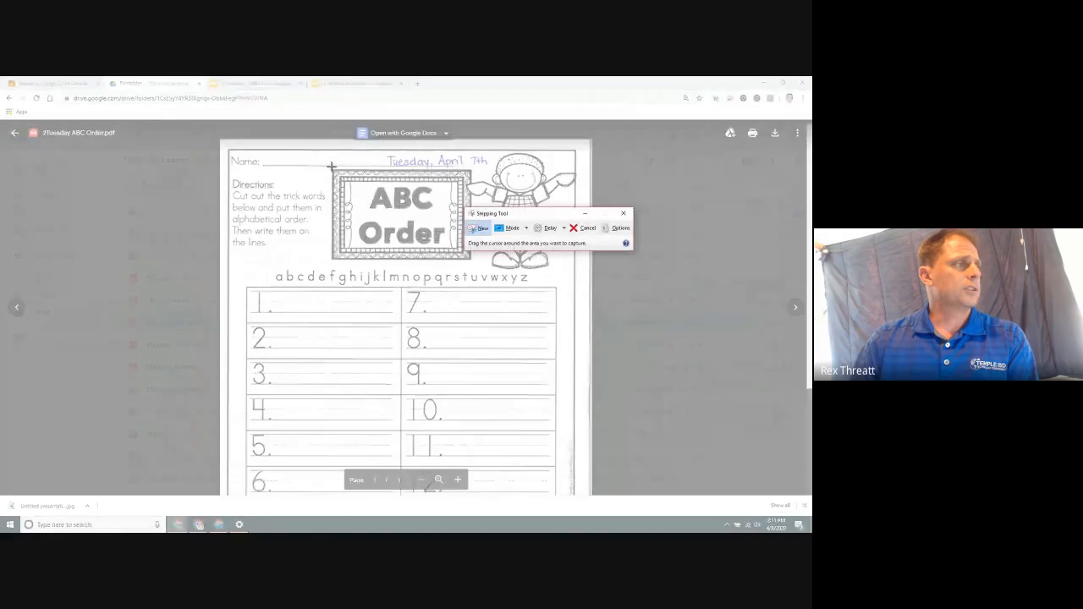
{"action": "left_click_drag", "start_coordinate": [331, 169], "coordinate": [471, 259]}
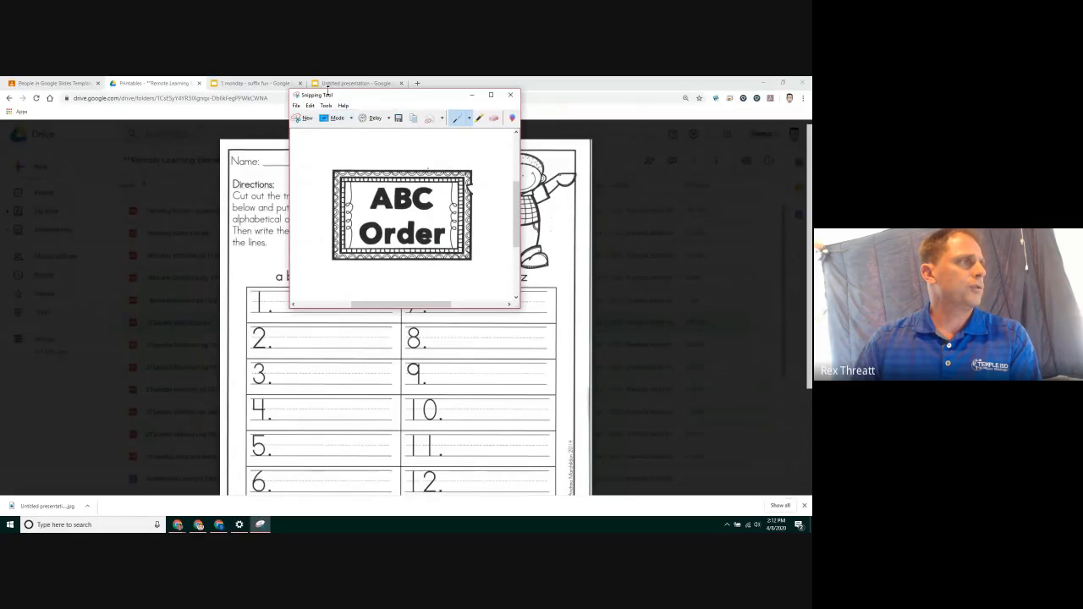
Paste the title snip onto the slide, resizing it to fit the top-left corner
{"action": "left_click", "coordinate": [343, 83]}
{"action": "right_click", "coordinate": [240, 213]}
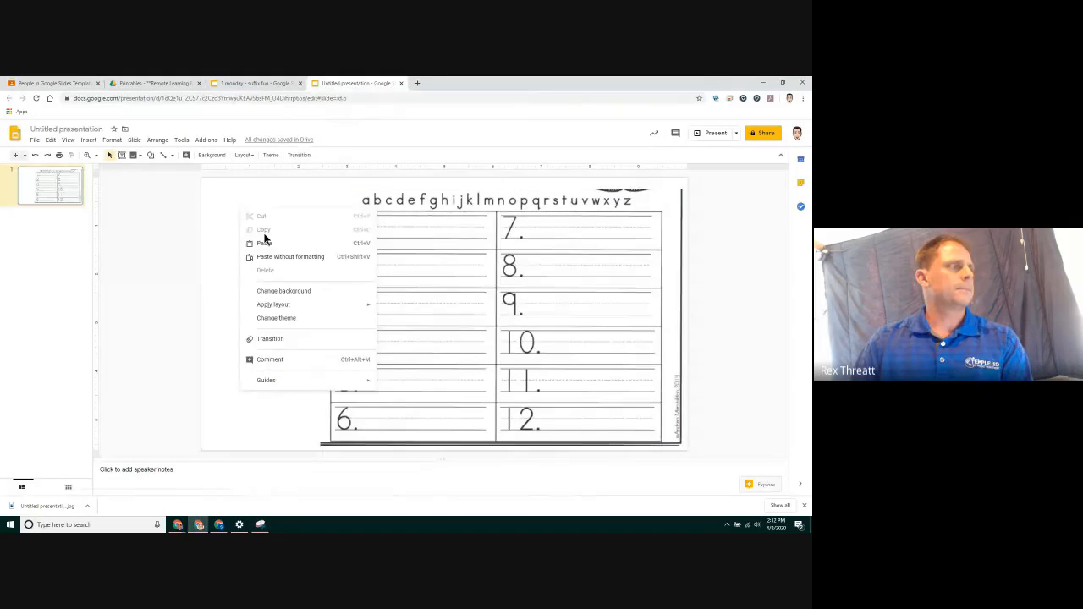
{"action": "left_click", "coordinate": [267, 240]}
{"action": "left_click_drag", "start_coordinate": [405, 297], "coordinate": [240, 220]}
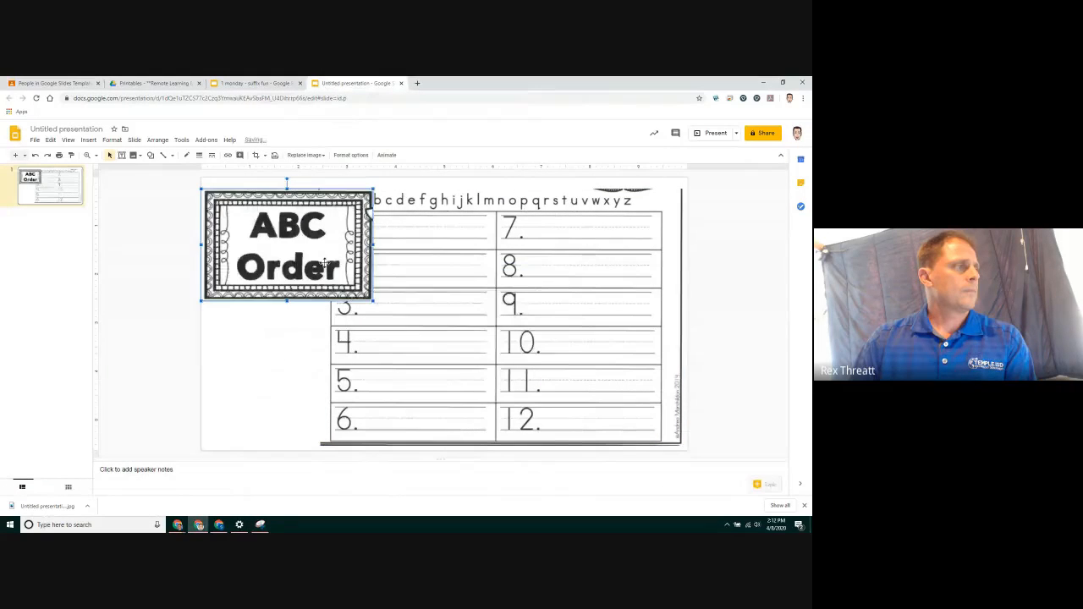
{"action": "left_click_drag", "start_coordinate": [317, 258], "coordinate": [296, 228]}
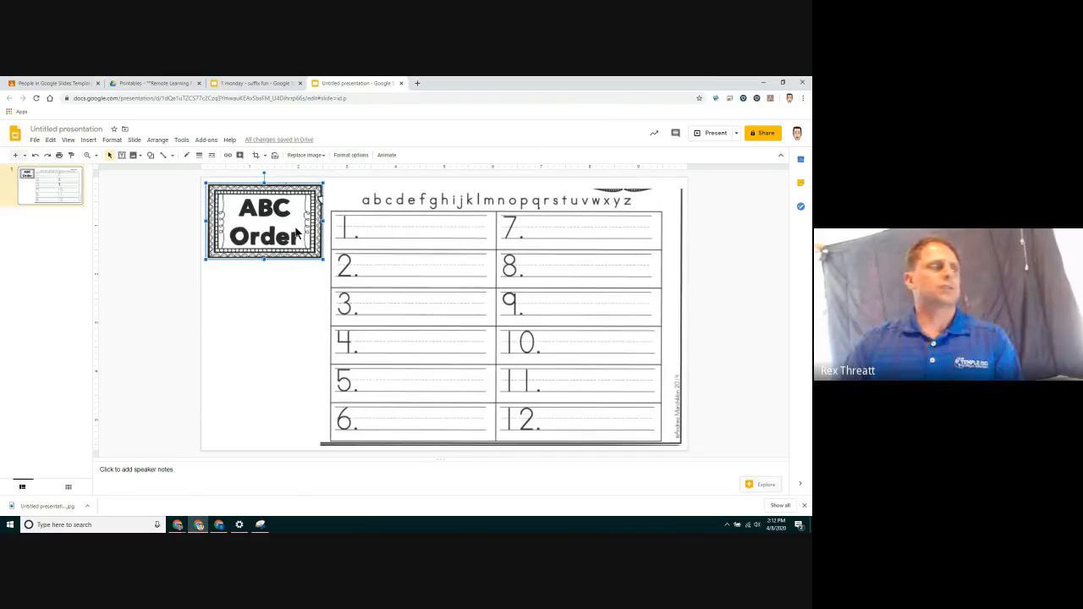
Snip the Directions paragraph from the PDF and copy it
{"action": "left_click", "coordinate": [172, 84]}
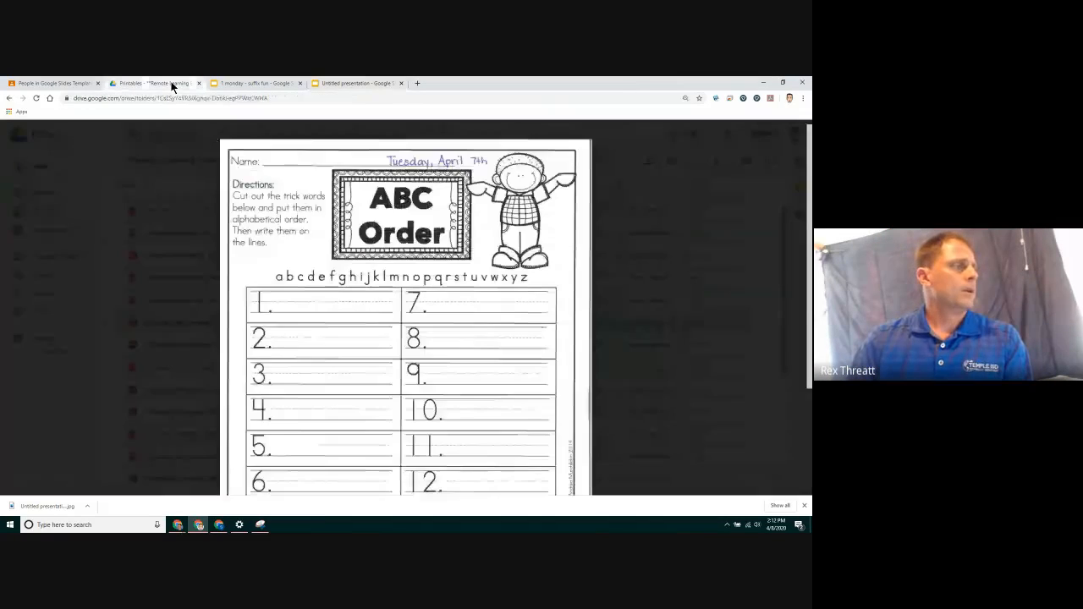
{"action": "left_click", "coordinate": [261, 525]}
{"action": "left_click", "coordinate": [306, 118]}
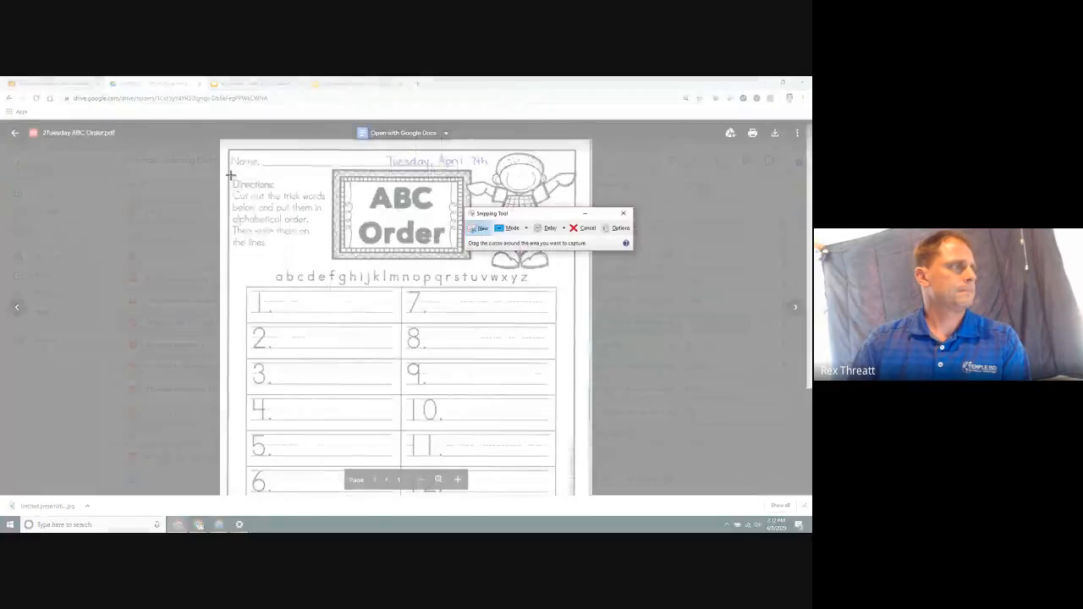
{"action": "left_click_drag", "start_coordinate": [231, 175], "coordinate": [328, 248]}
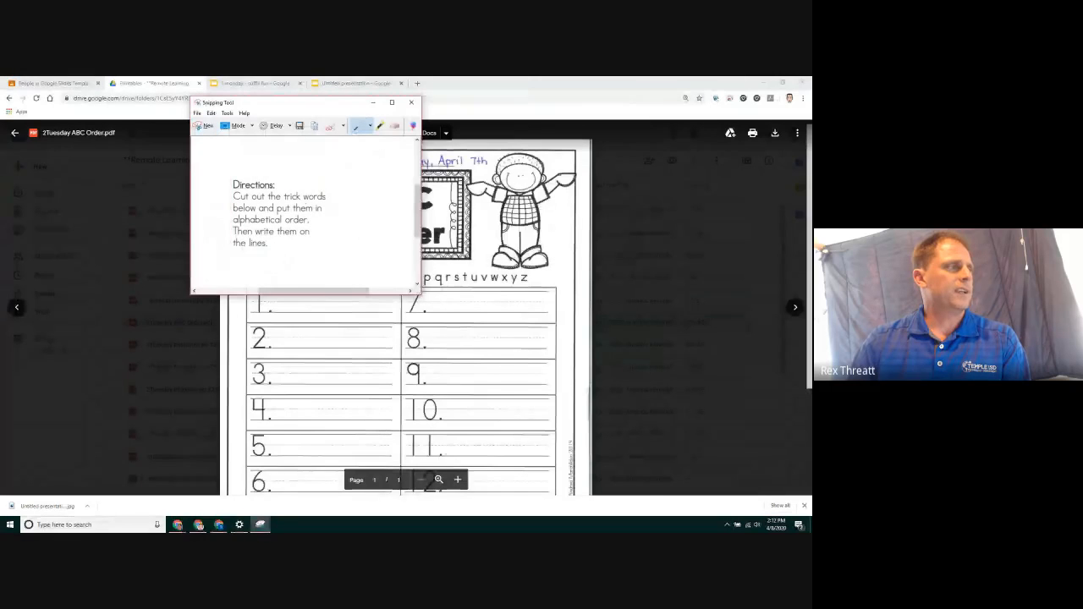
{"action": "left_click", "coordinate": [211, 112]}
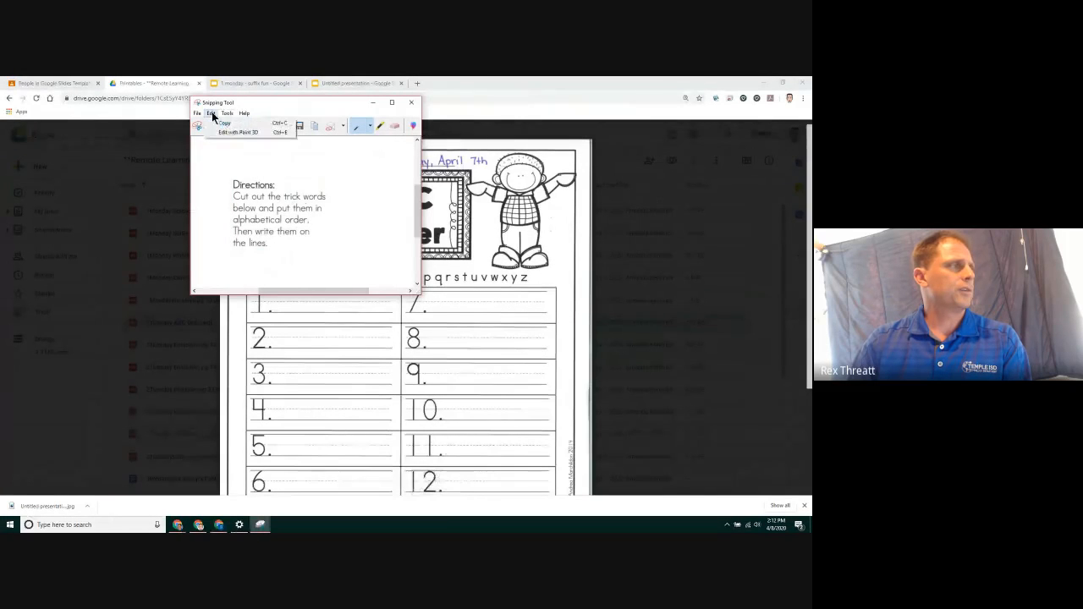
{"action": "left_click", "coordinate": [224, 124]}
Paste the Directions snip onto the slide beneath the ABC Order title
{"action": "left_click", "coordinate": [330, 84]}
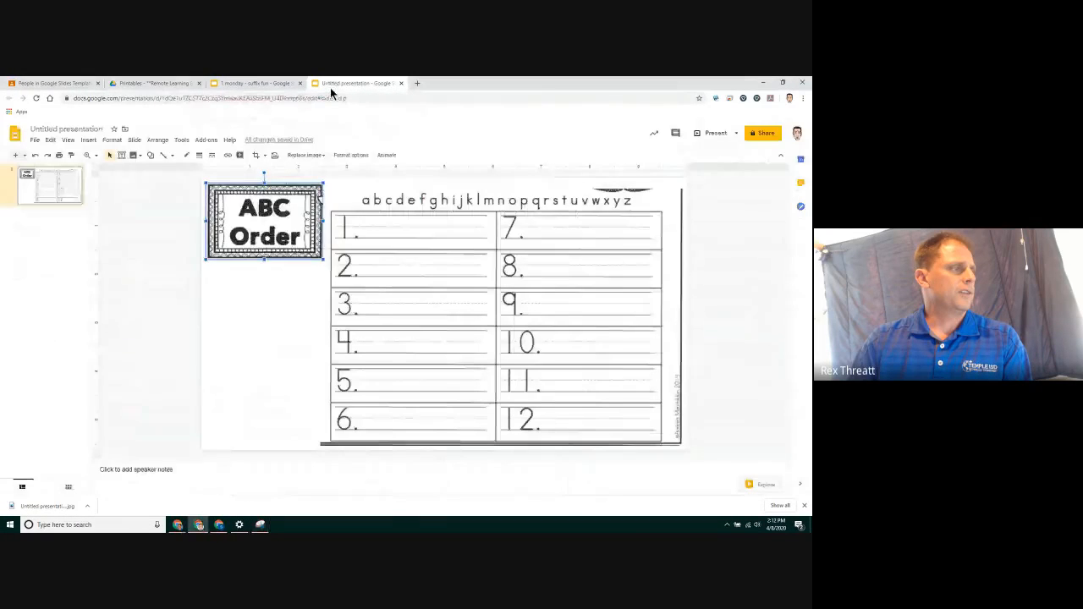
{"action": "right_click", "coordinate": [243, 311]}
{"action": "left_click", "coordinate": [281, 175]}
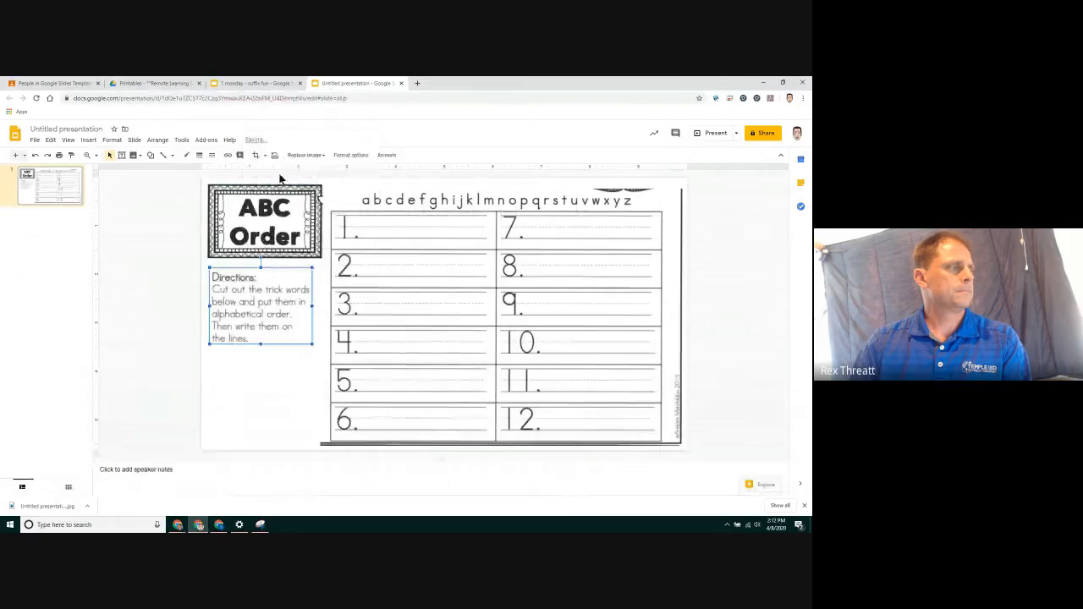
{"action": "left_click", "coordinate": [186, 324]}
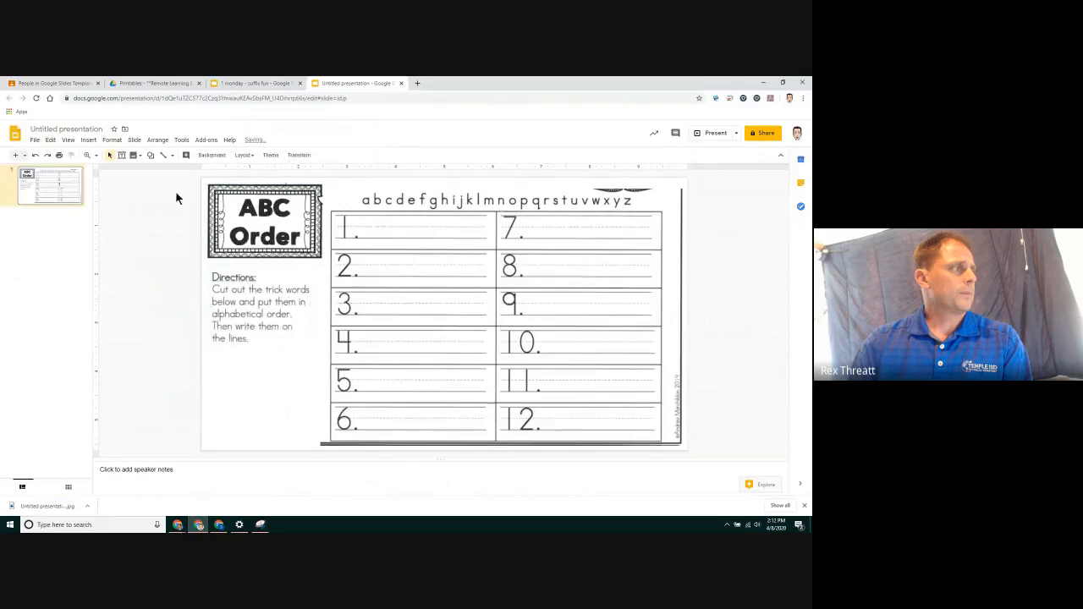
Add a text box below the Directions and write "Move the words and put them in alphabetical order."
{"action": "left_click", "coordinate": [122, 157]}
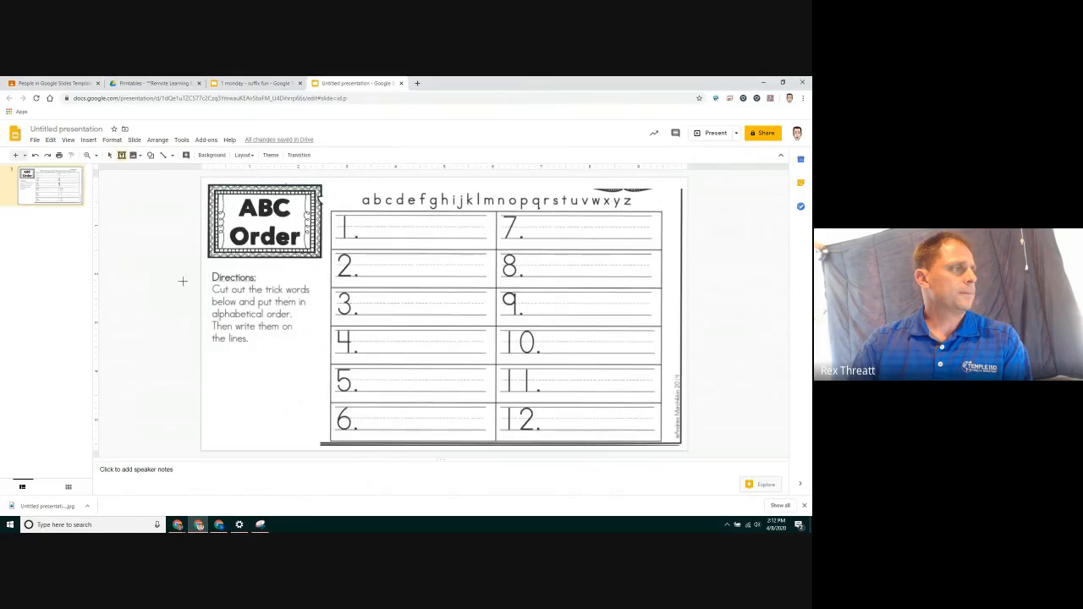
{"action": "left_click_drag", "start_coordinate": [206, 284], "coordinate": [319, 351]}
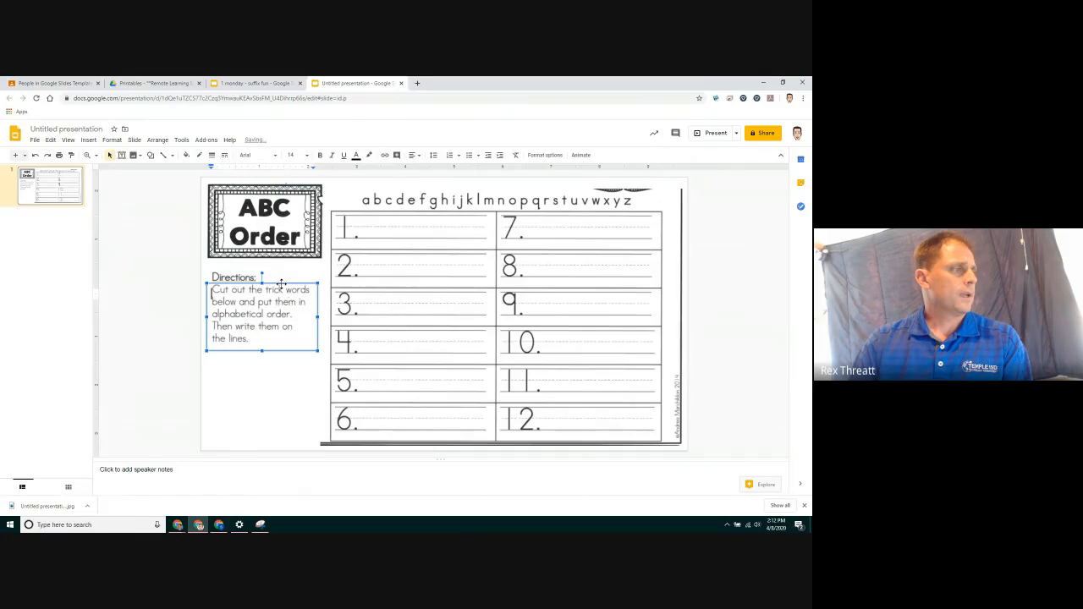
{"action": "left_click_drag", "start_coordinate": [282, 289], "coordinate": [283, 356]}
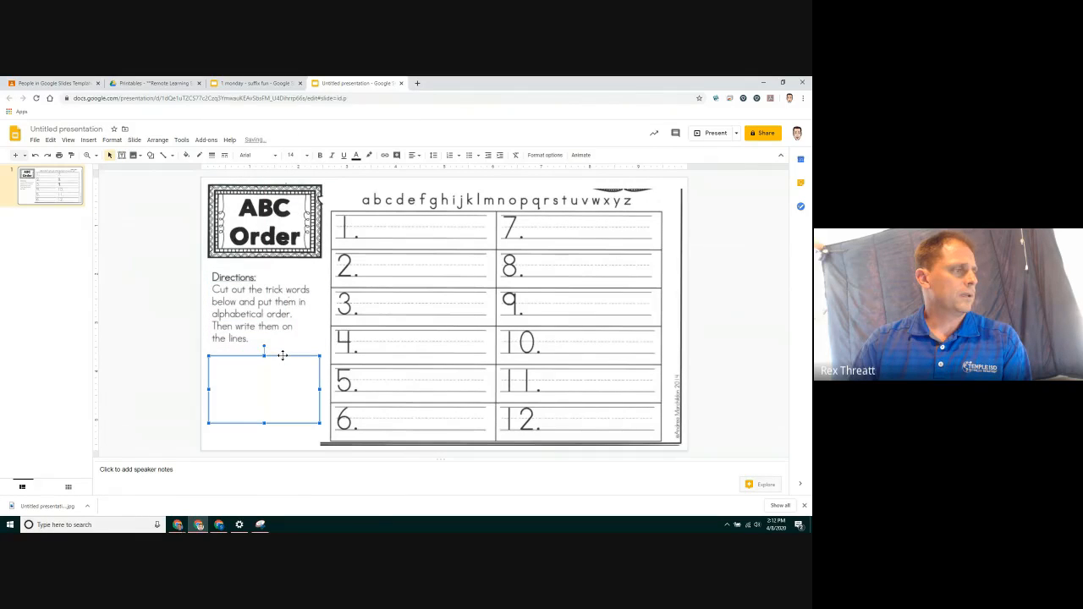
{"action": "left_click", "coordinate": [229, 370]}
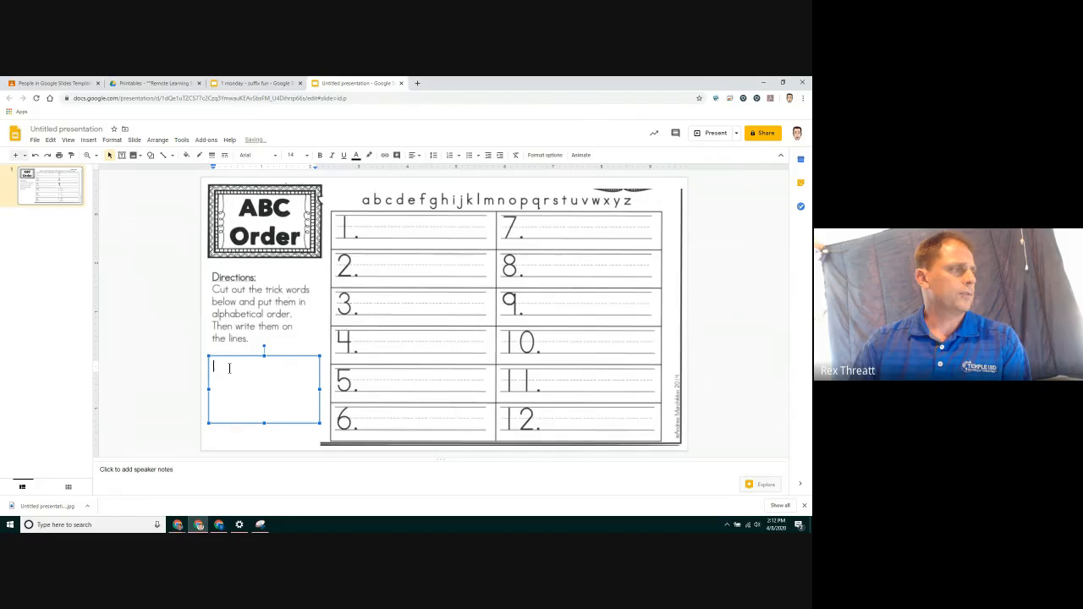
{"action": "type", "text": "Move "}
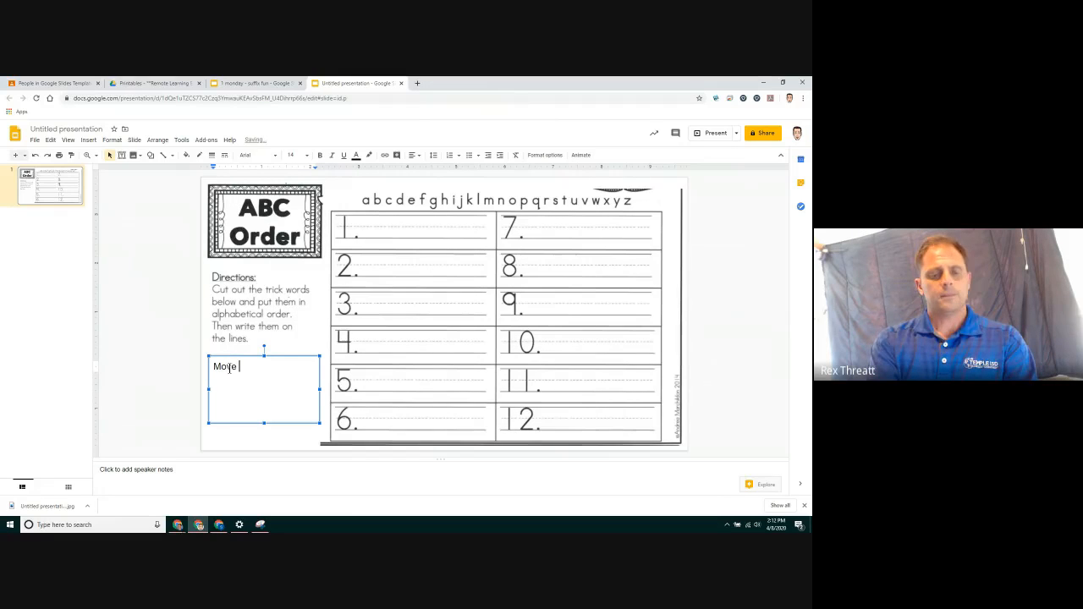
{"action": "type", "text": "the word"}
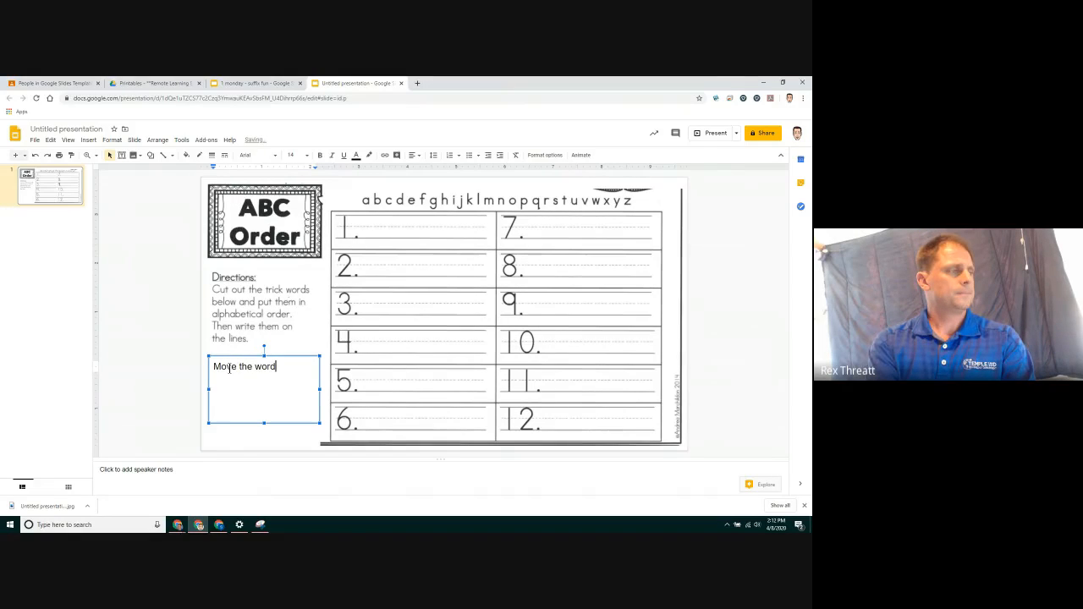
{"action": "type", "text": "s "}
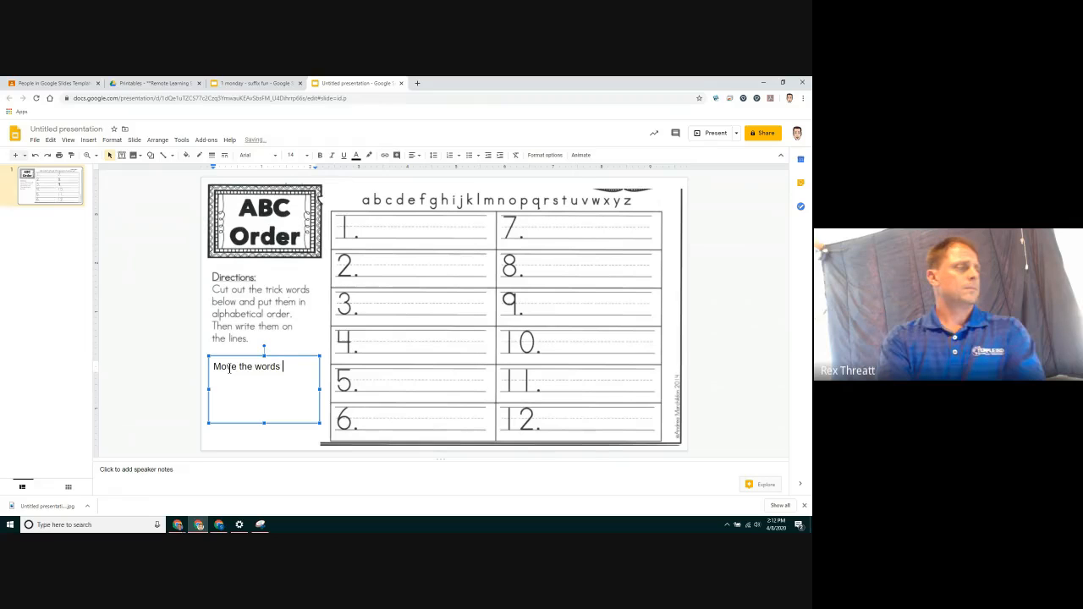
{"action": "type", "text": "and put them "}
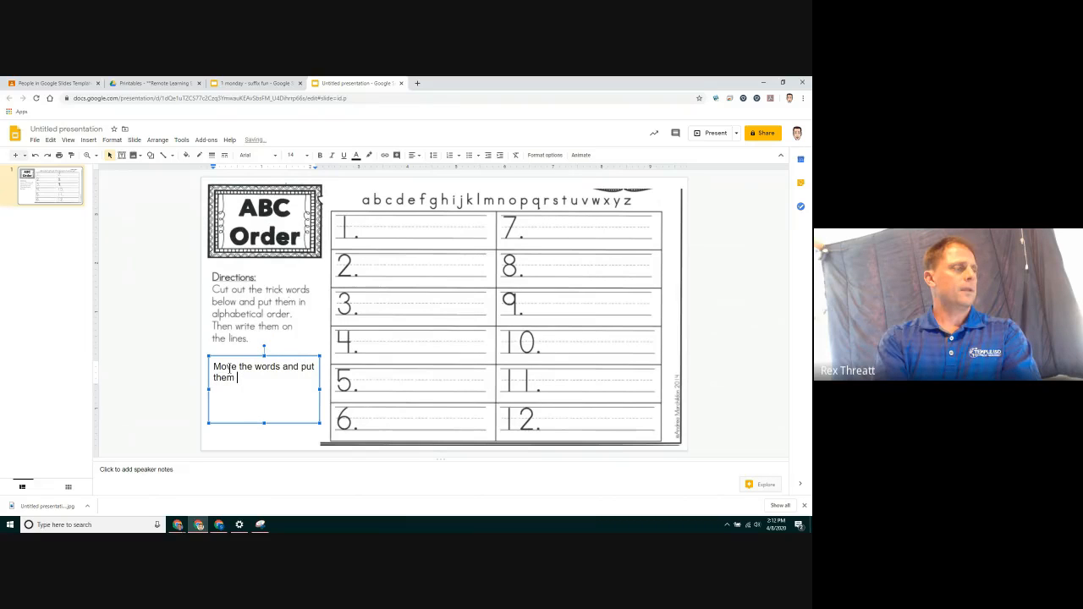
{"action": "type", "text": "in "}
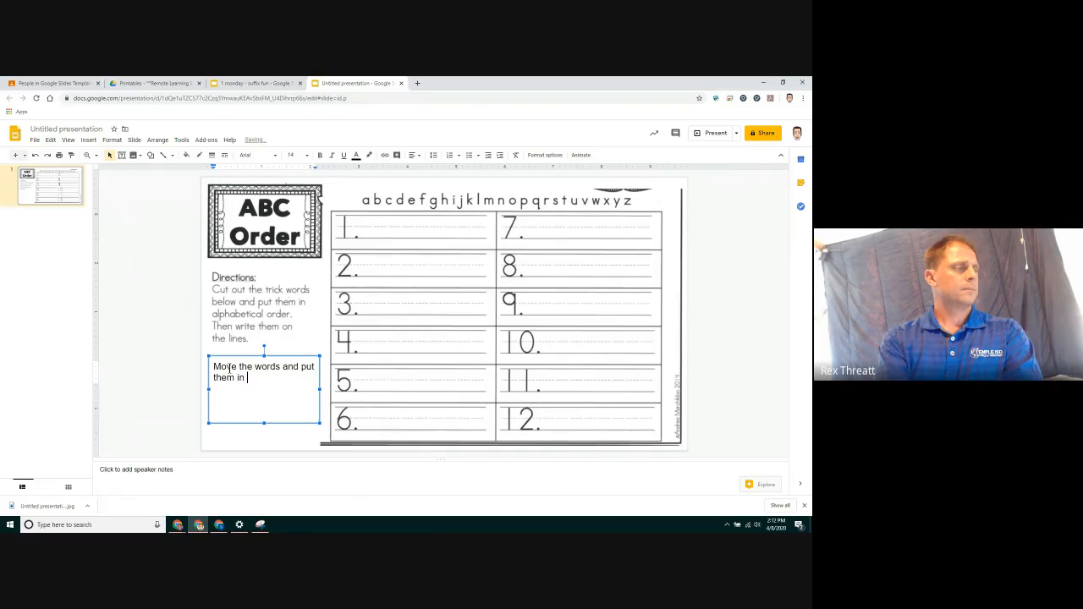
{"action": "type", "text": "alphab"}
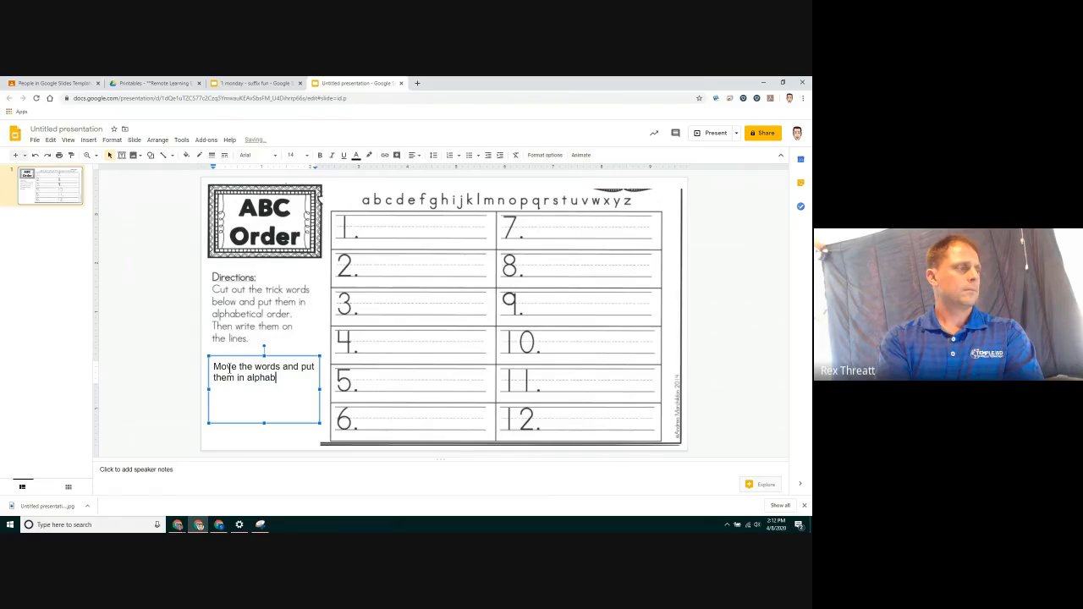
{"action": "type", "text": "etical or"}
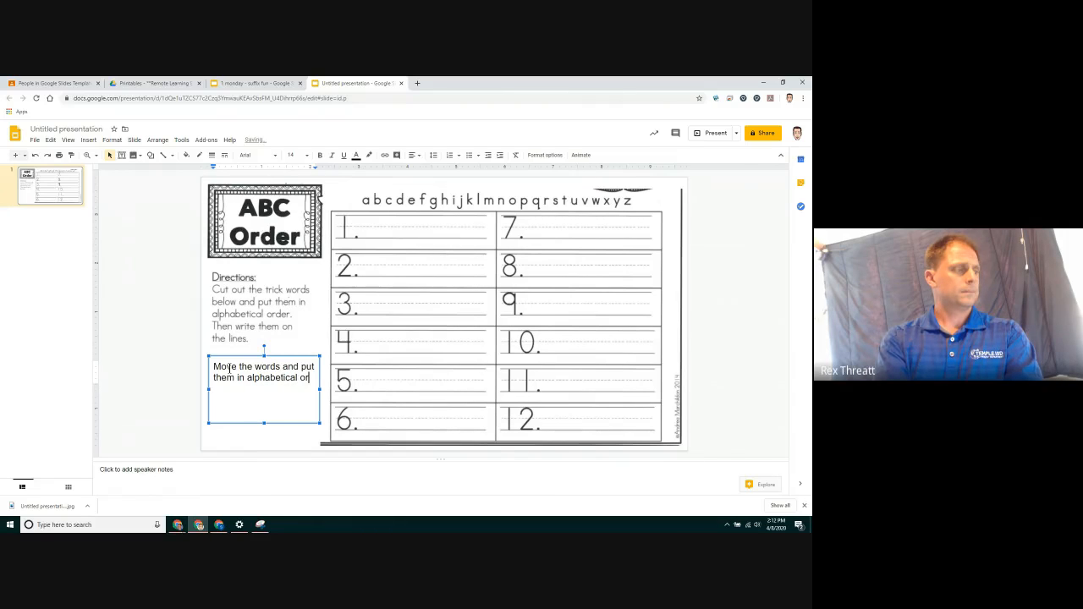
{"action": "type", "text": "der."}
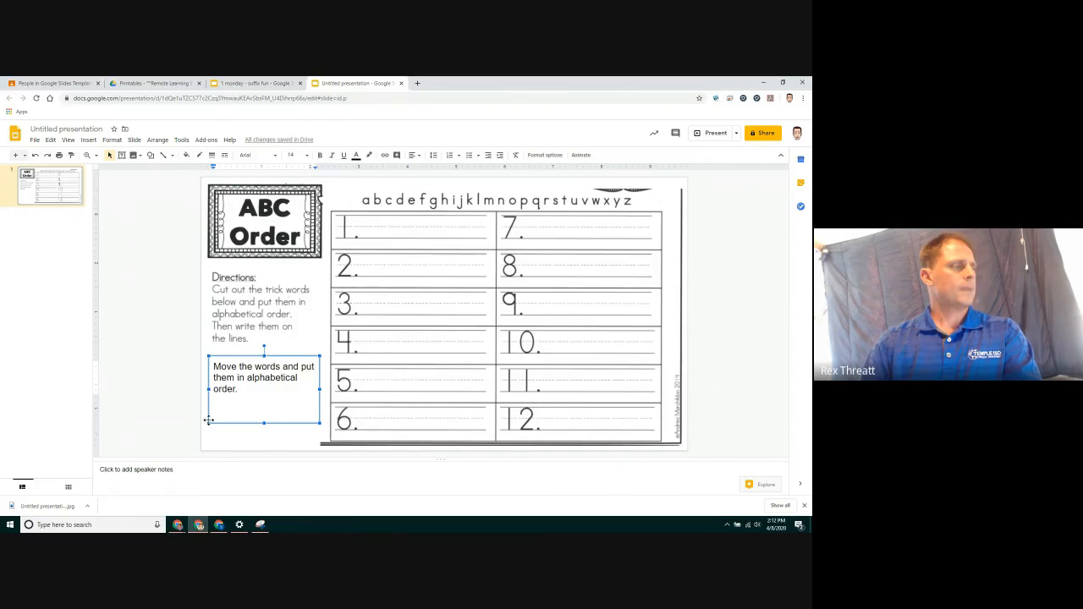
Move the new text box over the original directions text and give it a white fill
{"action": "left_click_drag", "start_coordinate": [253, 357], "coordinate": [253, 286]}
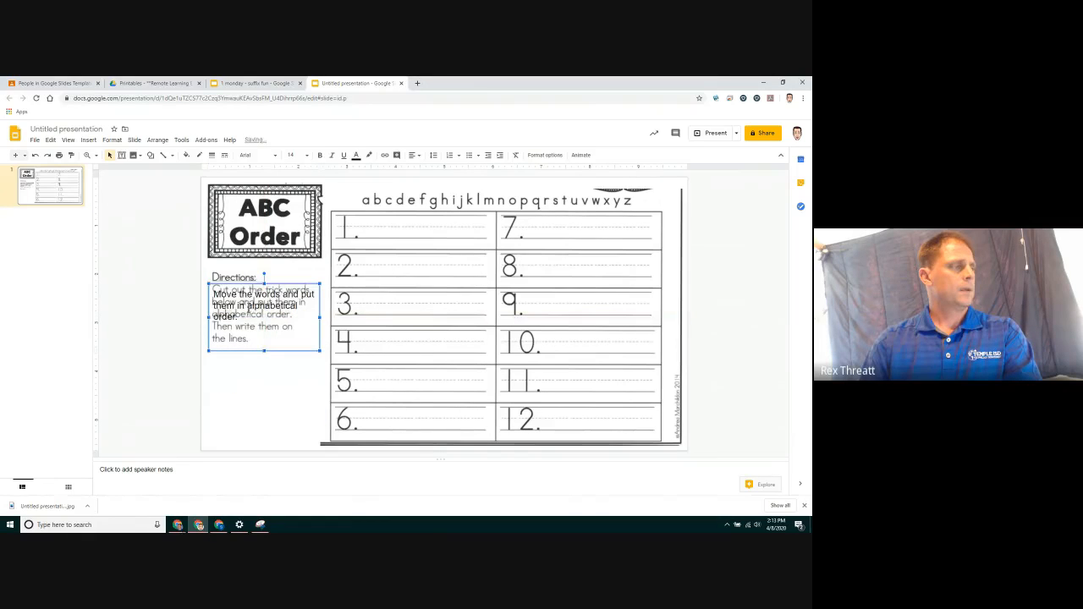
{"action": "left_click", "coordinate": [187, 155]}
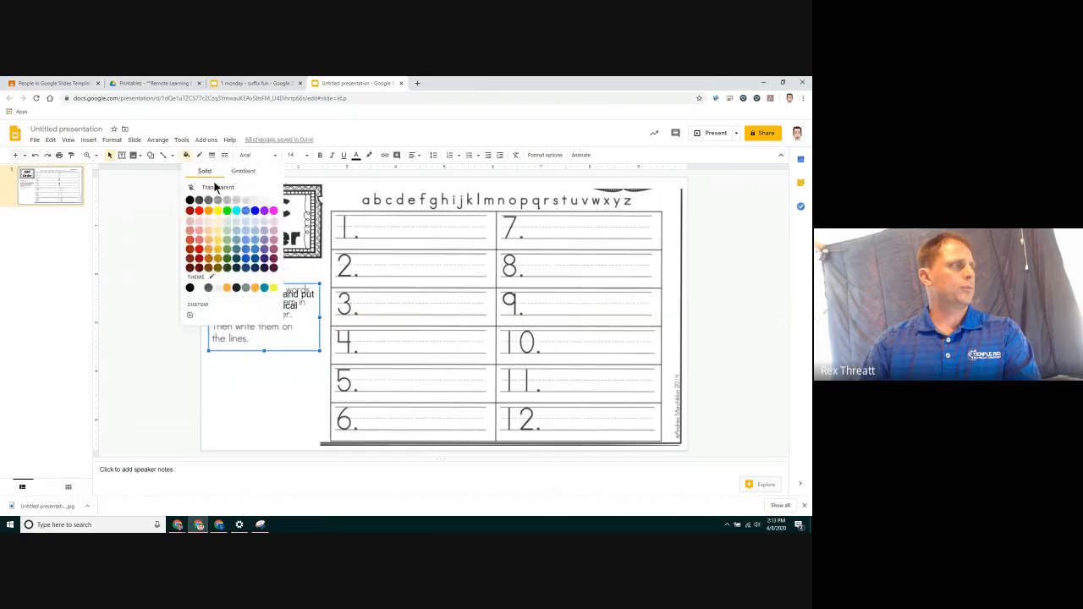
{"action": "left_click", "coordinate": [272, 201]}
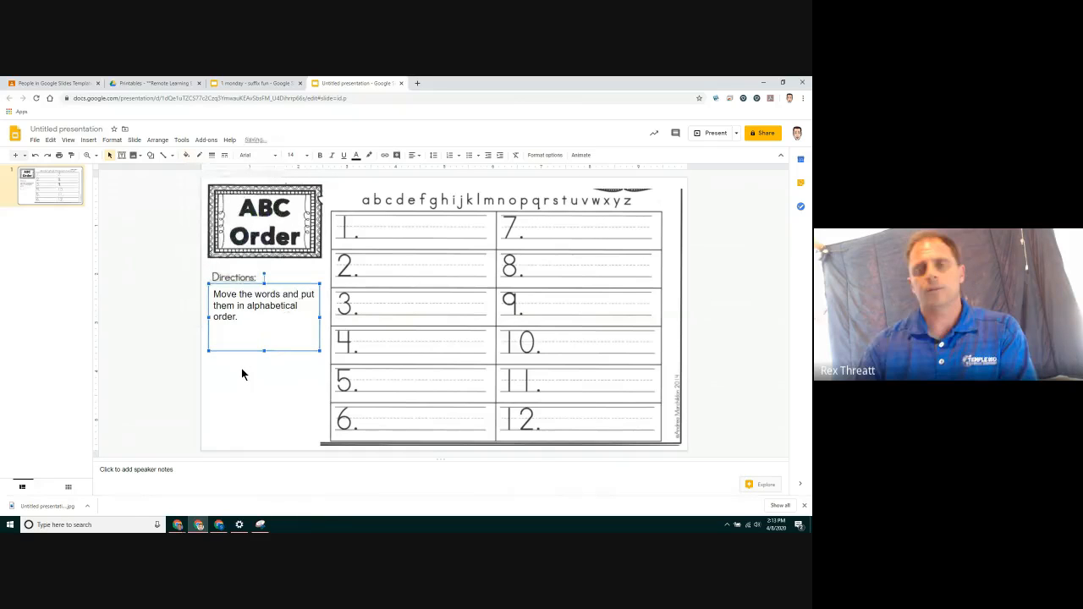
{"action": "left_click", "coordinate": [242, 371]}
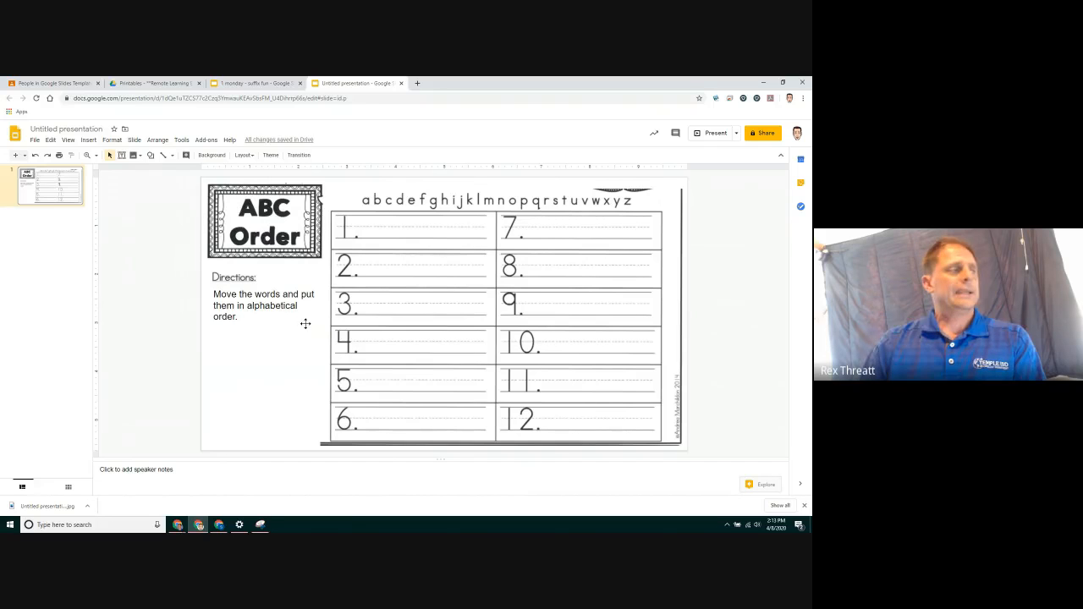
Download the current slide as a JPEG image
{"action": "left_click", "coordinate": [35, 141]}
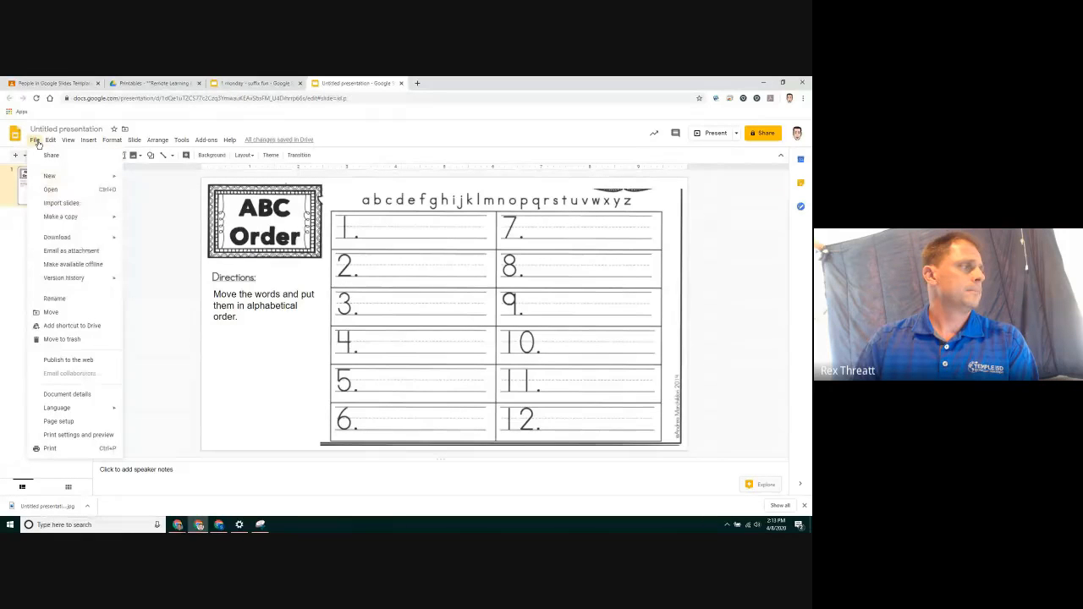
{"action": "mouse_move", "coordinate": [83, 238]}
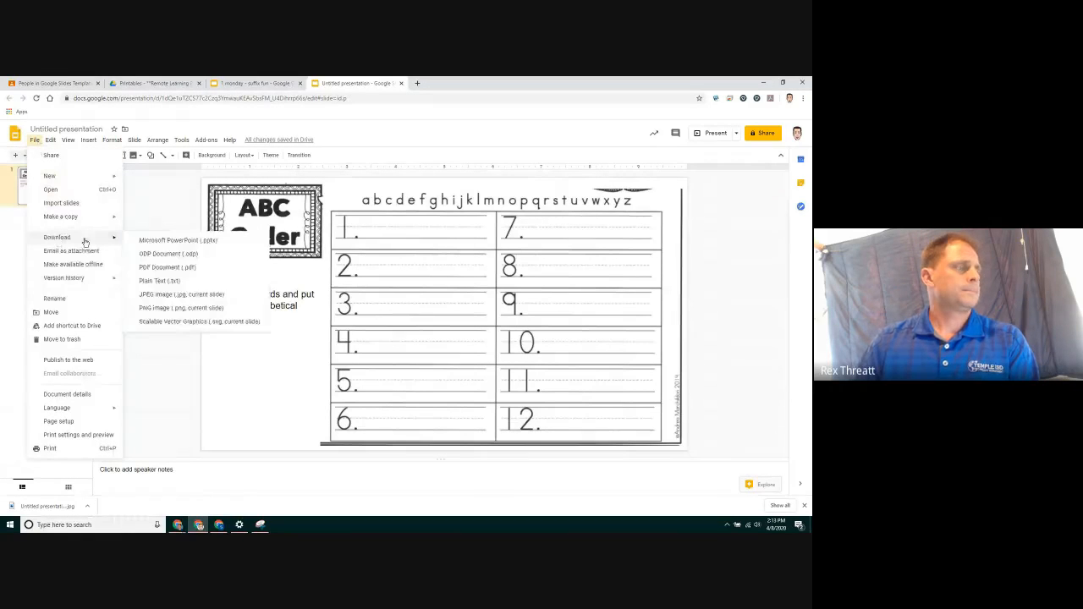
{"action": "left_click", "coordinate": [181, 295]}
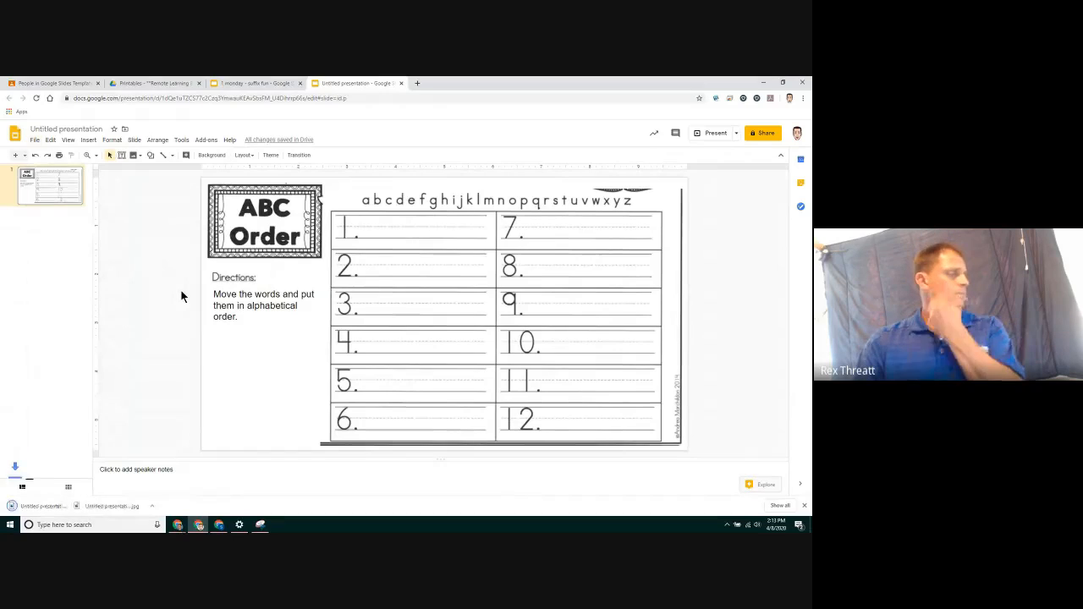
Add a new slide and switch it to the blank layout
{"action": "left_click", "coordinate": [19, 157]}
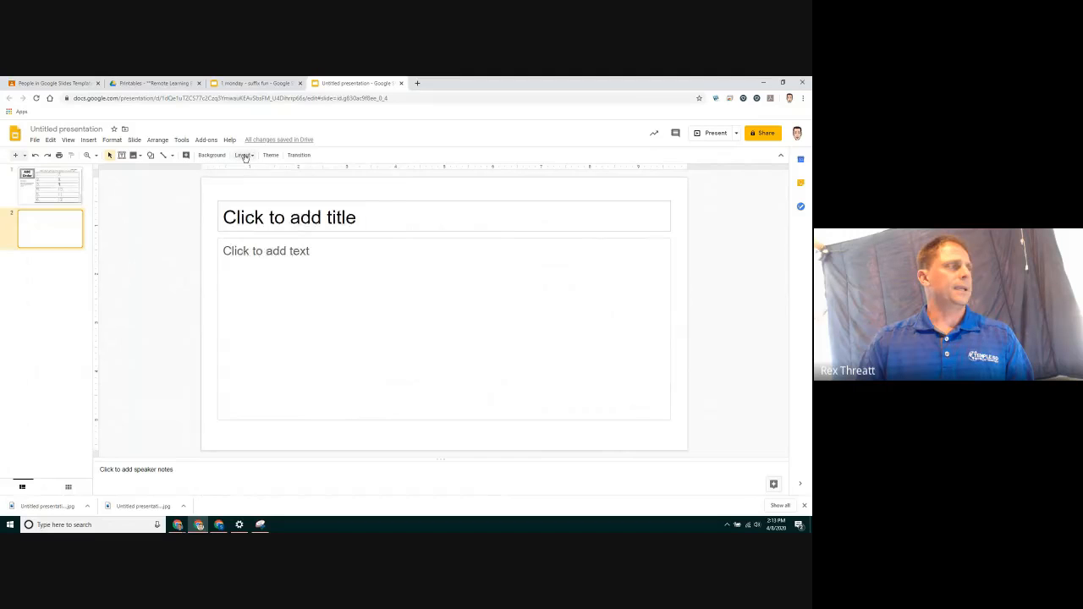
{"action": "left_click", "coordinate": [243, 154]}
{"action": "left_click", "coordinate": [292, 325]}
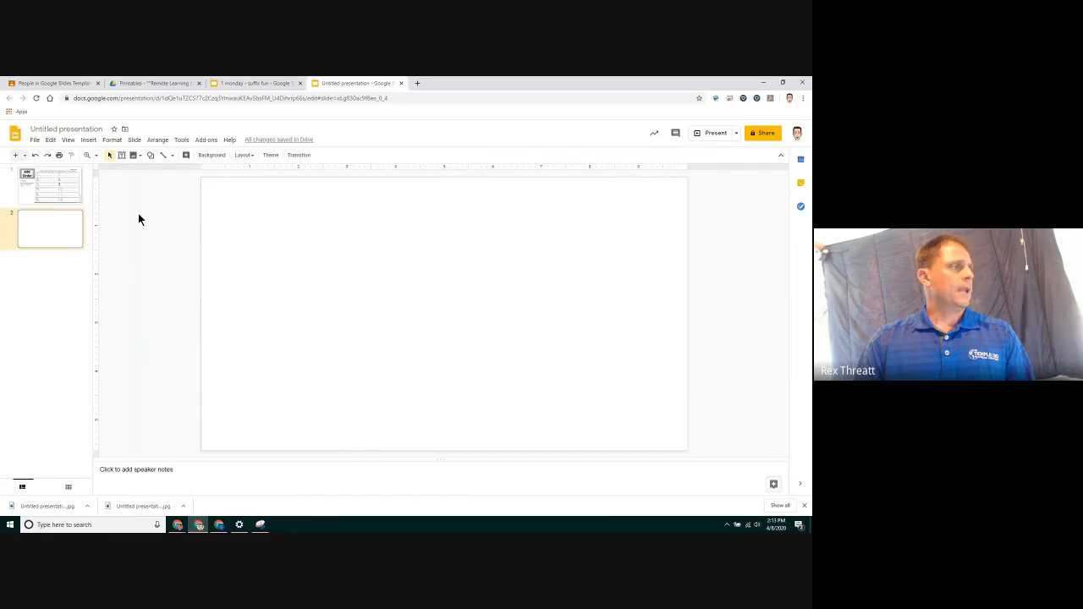
Set the new slide's background to the downloaded image "Untitled presentation (1).jpg"
{"action": "left_click", "coordinate": [213, 155]}
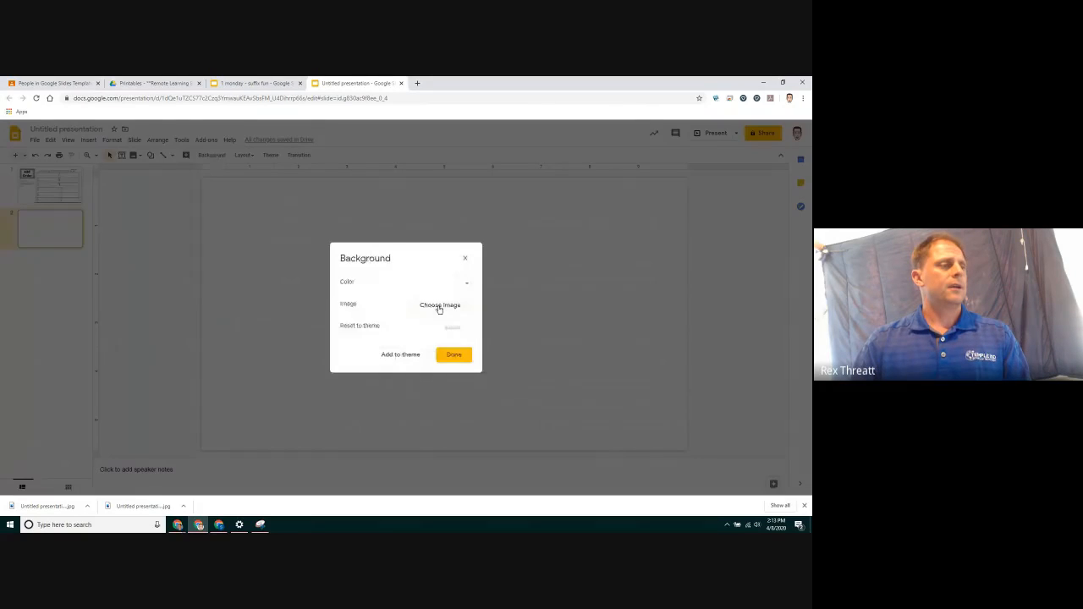
{"action": "left_click", "coordinate": [440, 308]}
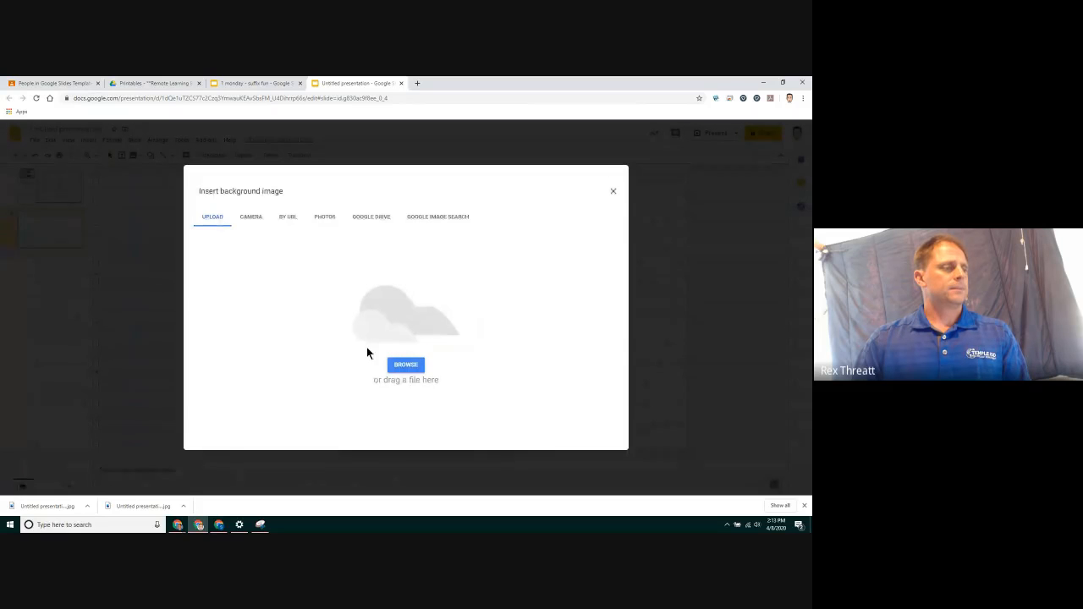
{"action": "left_click", "coordinate": [413, 369]}
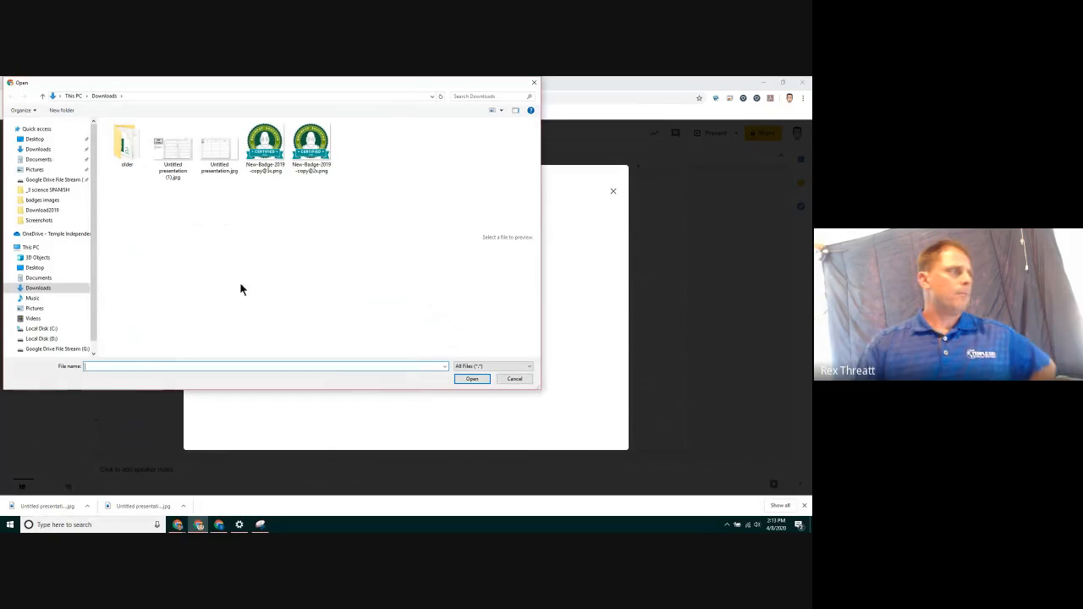
{"action": "left_click", "coordinate": [163, 142]}
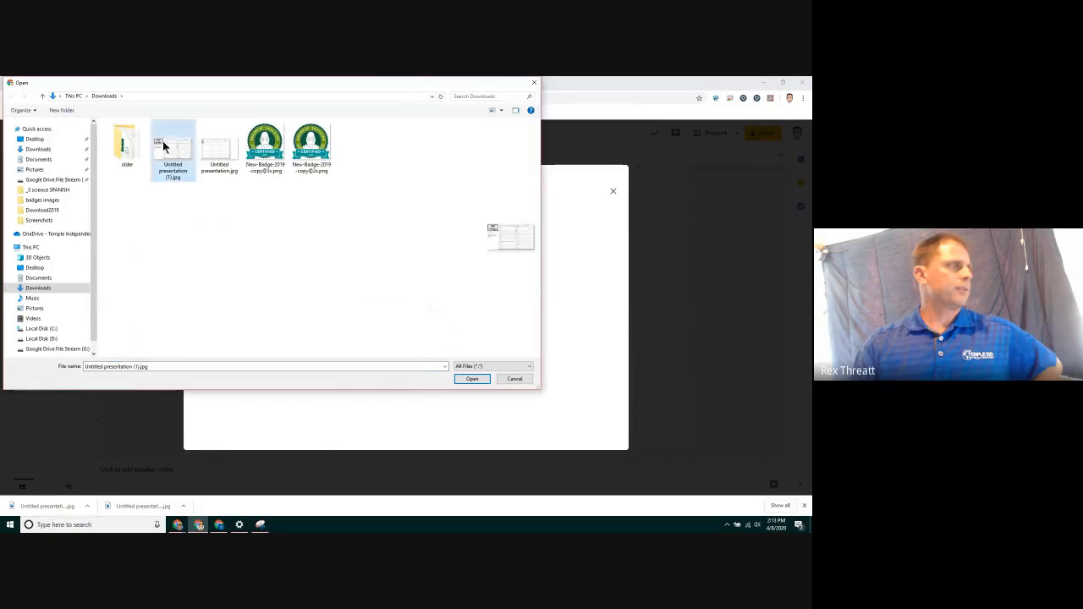
{"action": "left_click", "coordinate": [471, 379]}
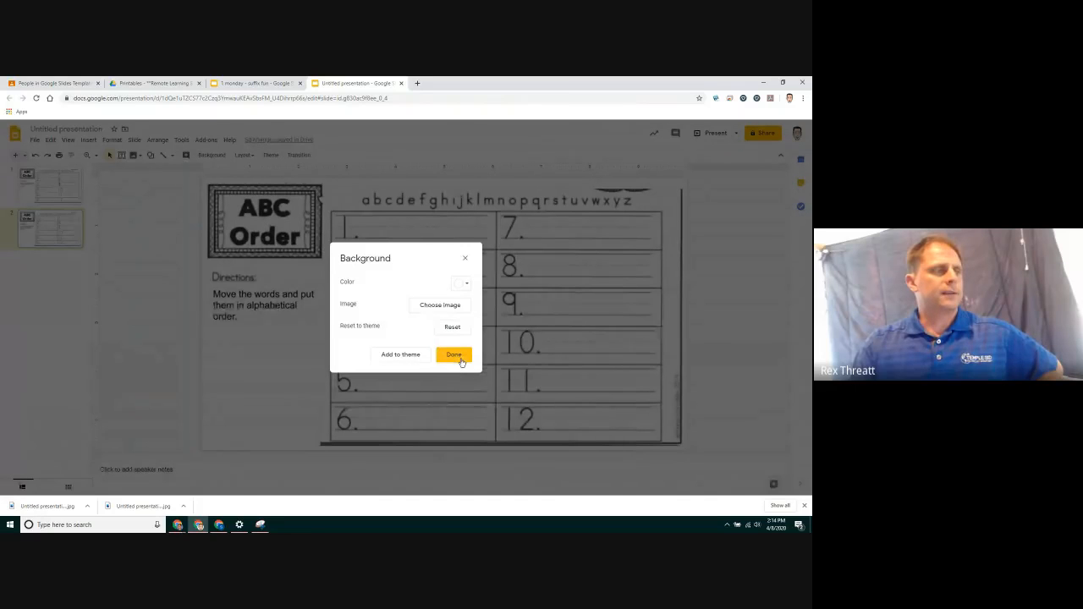
{"action": "left_click", "coordinate": [454, 355]}
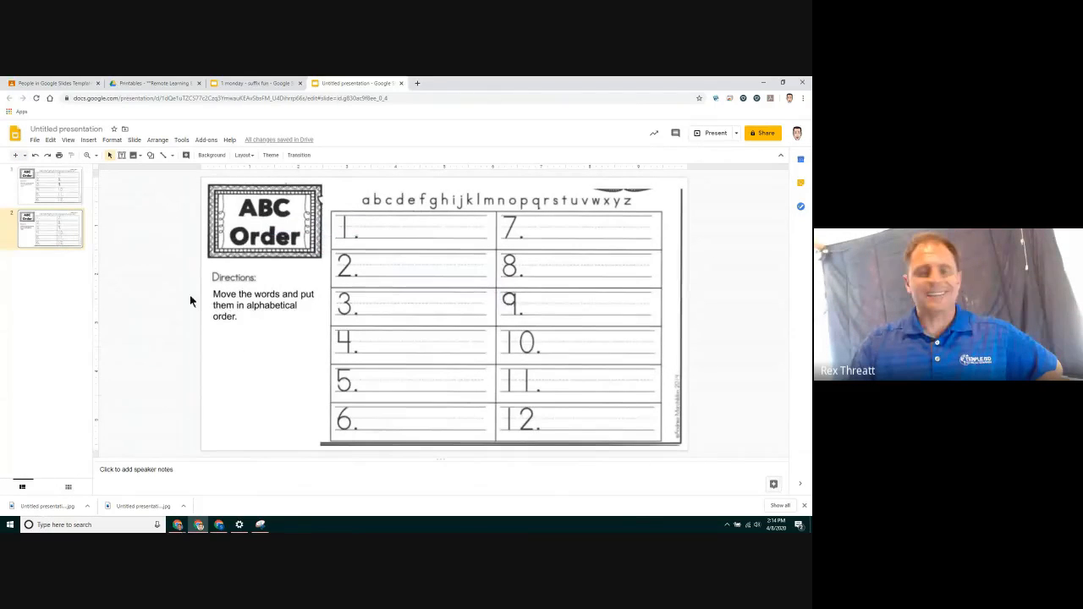
Delete the title, directions and worksheet pieces from the first slide, then delete that empty slide
{"action": "left_click", "coordinate": [53, 186]}
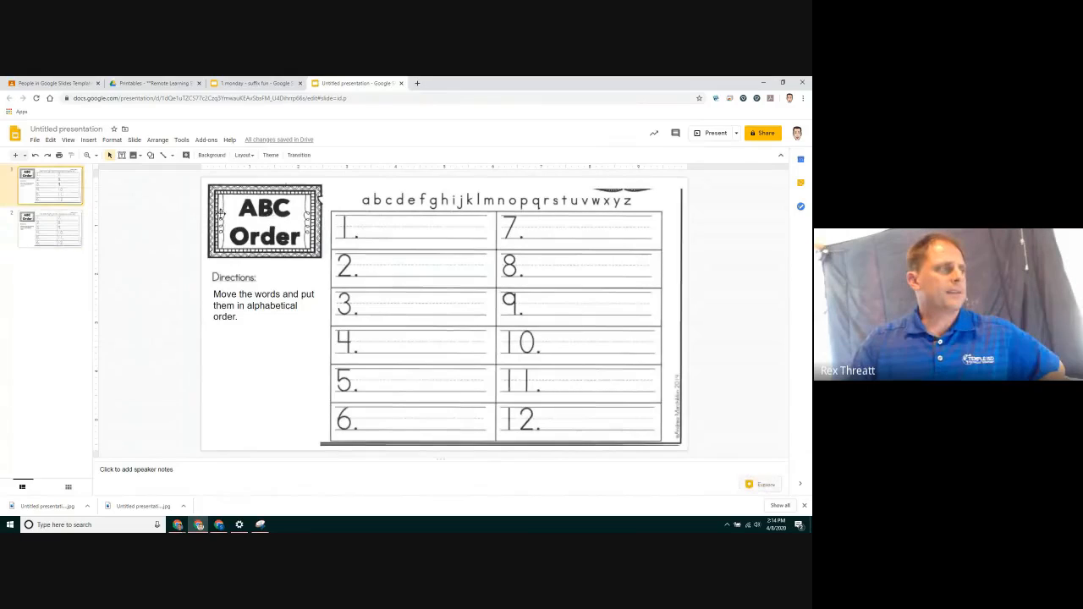
{"action": "left_click", "coordinate": [226, 216]}
{"action": "key", "text": "Delete"}
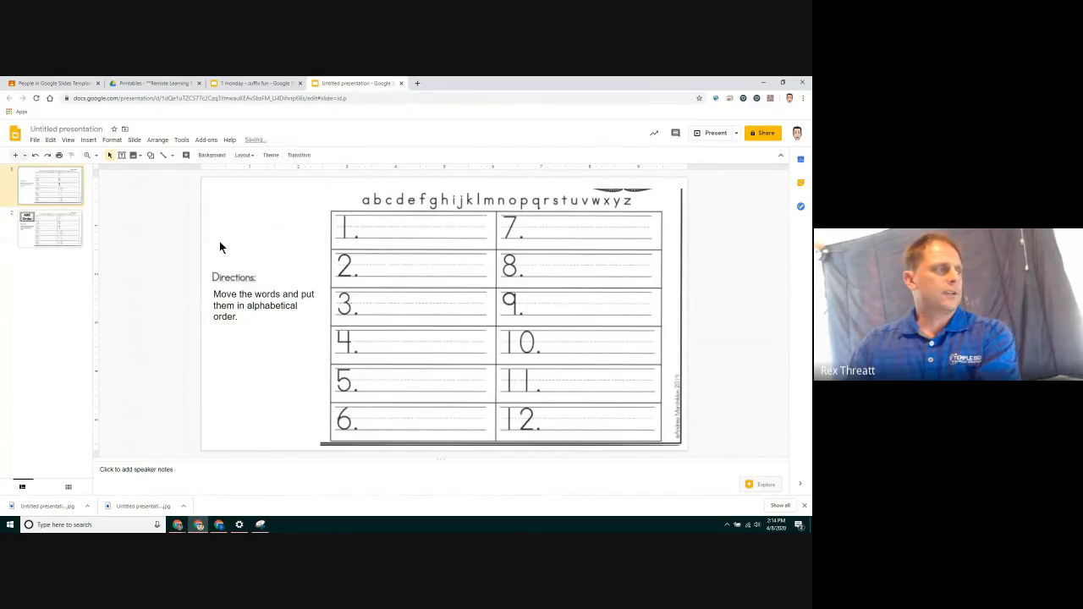
{"action": "left_click", "coordinate": [307, 334]}
{"action": "key", "text": "Delete"}
{"action": "left_click", "coordinate": [414, 281]}
{"action": "key", "text": "Delete"}
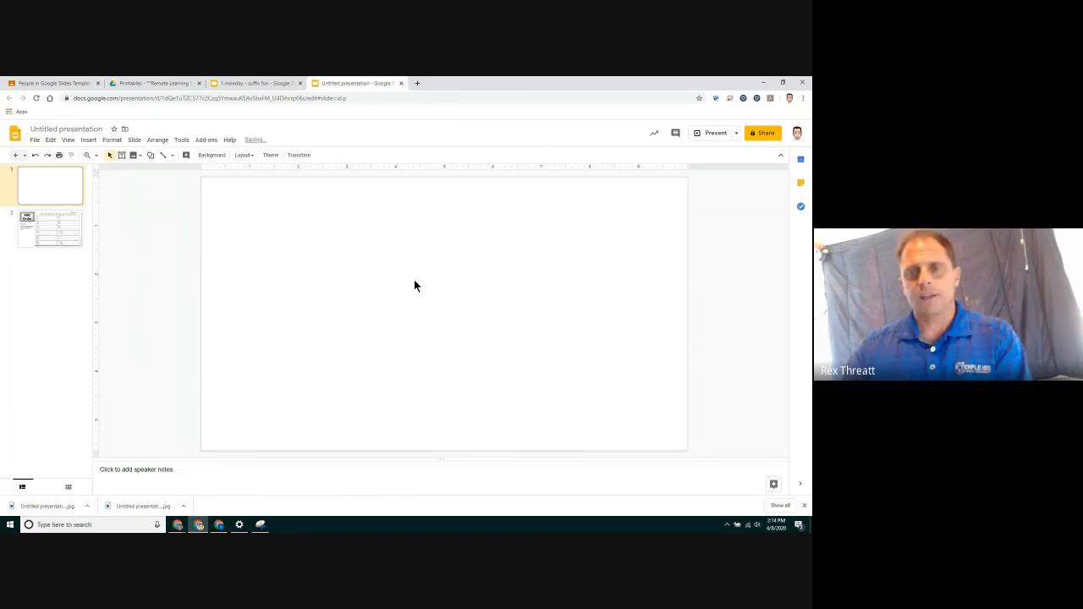
{"action": "right_click", "coordinate": [55, 188]}
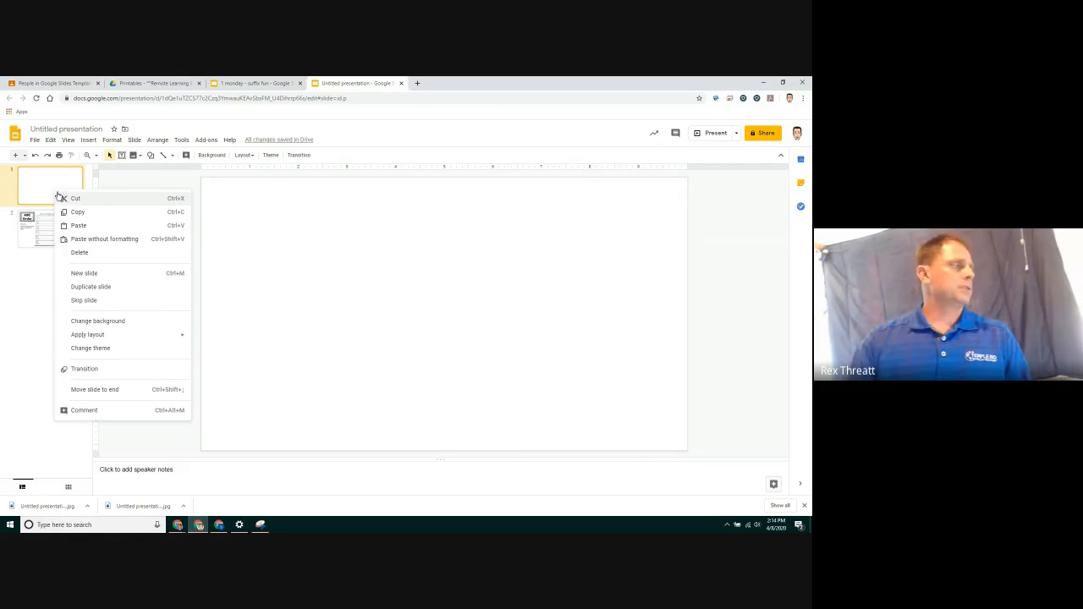
{"action": "left_click", "coordinate": [65, 252]}
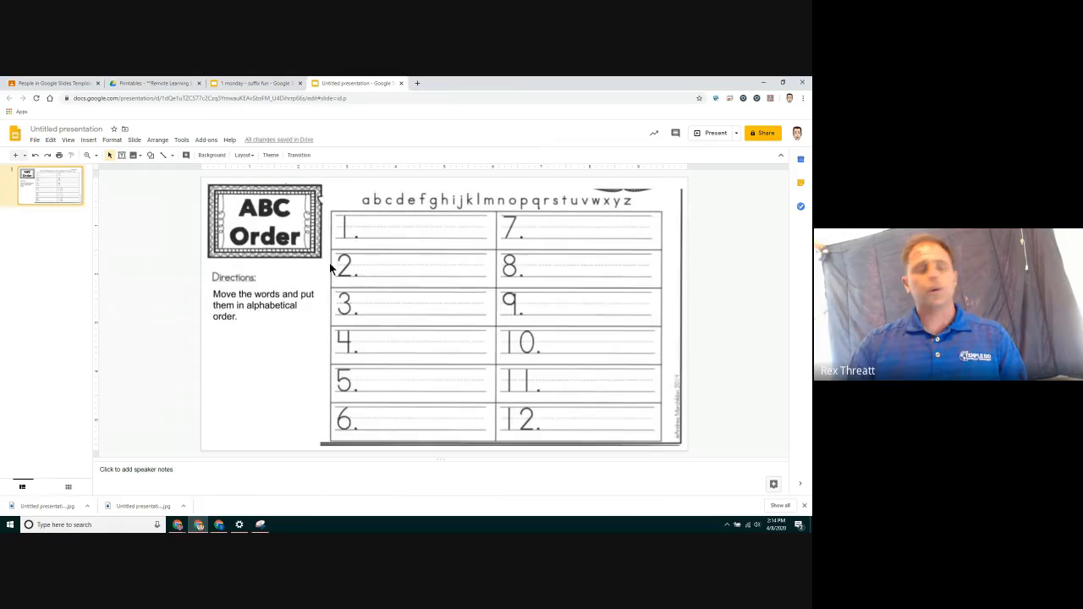
Capture a snip of the word "any" from the word cards on the ABC Order worksheet PDF
{"action": "left_click", "coordinate": [167, 84]}
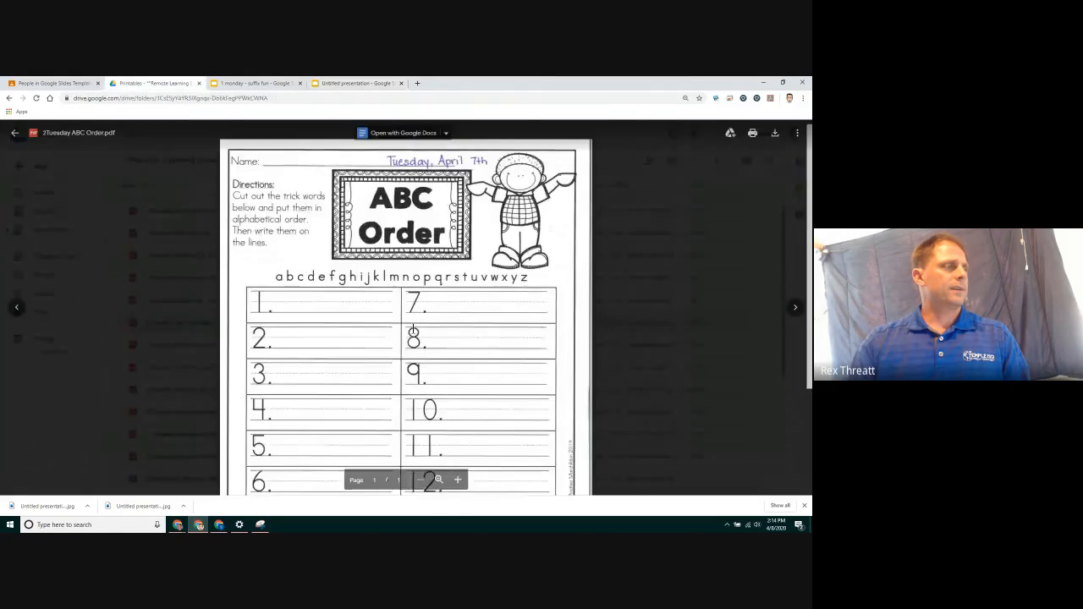
{"action": "scroll", "coordinate": [414, 330], "scroll_direction": "down", "scroll_amount": 3}
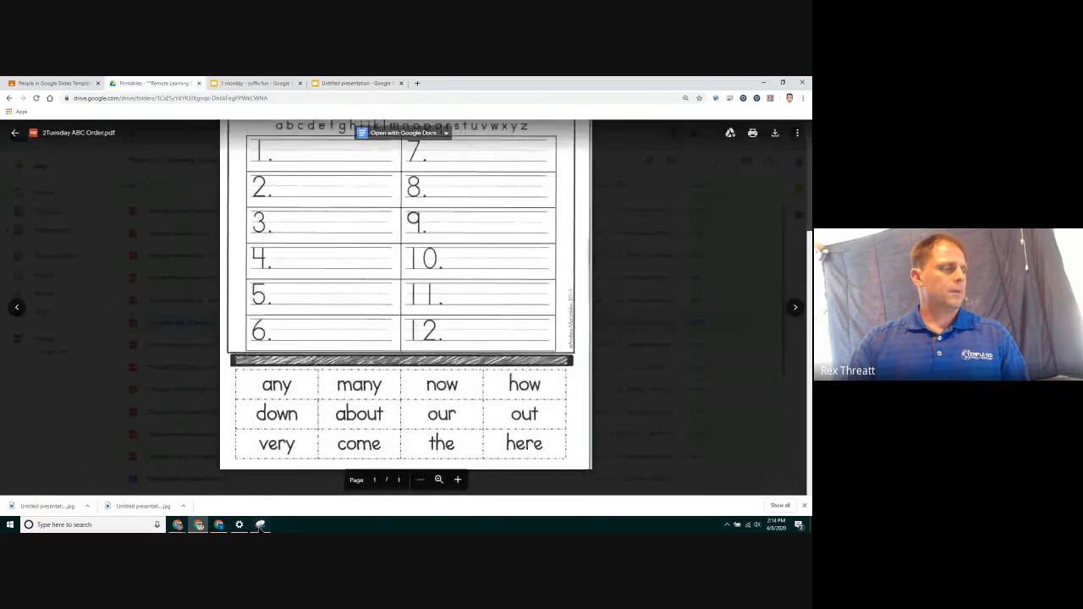
{"action": "left_click", "coordinate": [260, 525]}
{"action": "left_click", "coordinate": [205, 126]}
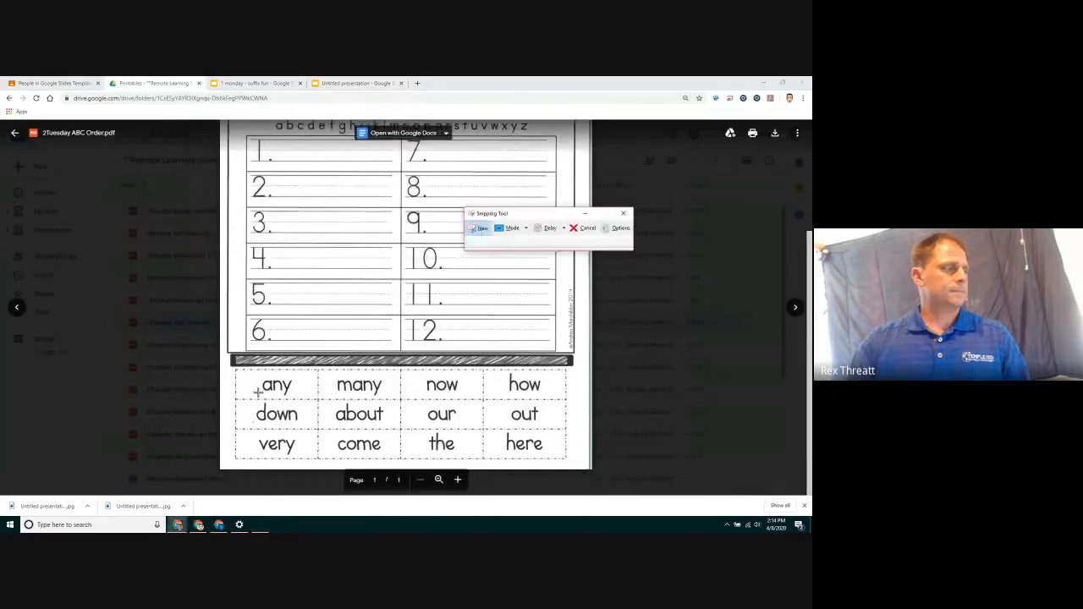
{"action": "left_click_drag", "start_coordinate": [259, 378], "coordinate": [297, 396]}
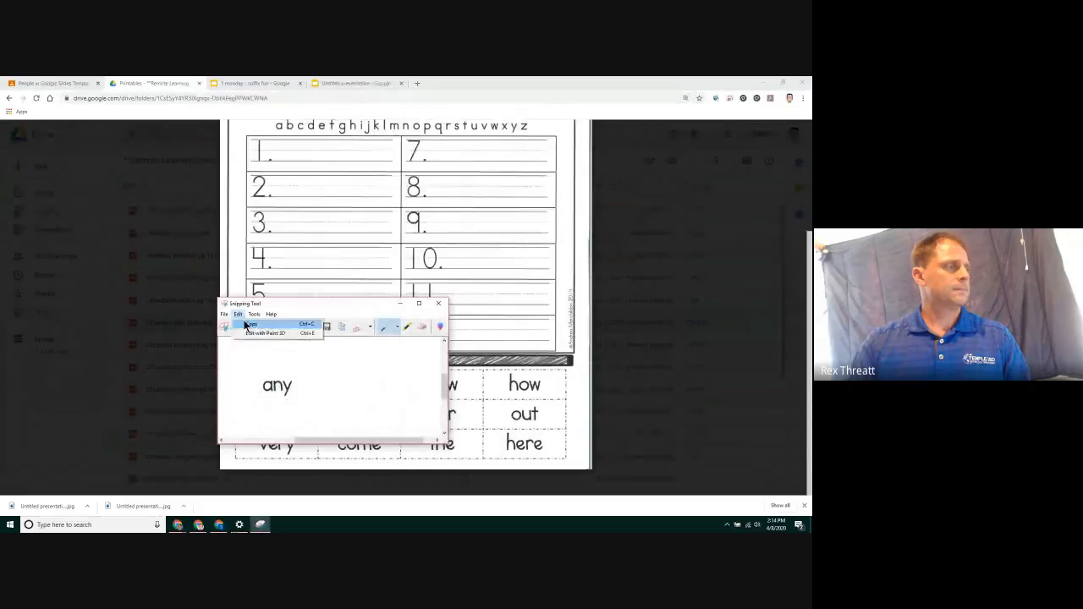
Paste the "any" snip onto the slide beside the directions and give it a thicker blue border
{"action": "left_click", "coordinate": [327, 83]}
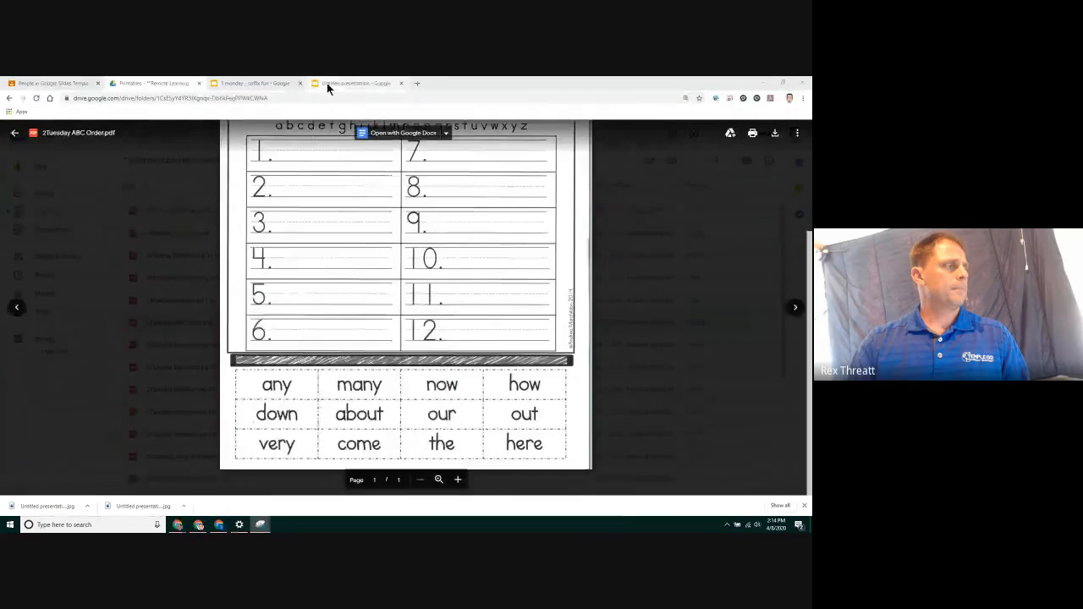
{"action": "left_click", "coordinate": [327, 83]}
{"action": "right_click", "coordinate": [178, 245]}
{"action": "left_click", "coordinate": [171, 285]}
{"action": "left_click_drag", "start_coordinate": [230, 200], "coordinate": [165, 276]}
{"action": "left_click", "coordinate": [201, 155]}
{"action": "left_click", "coordinate": [217, 211]}
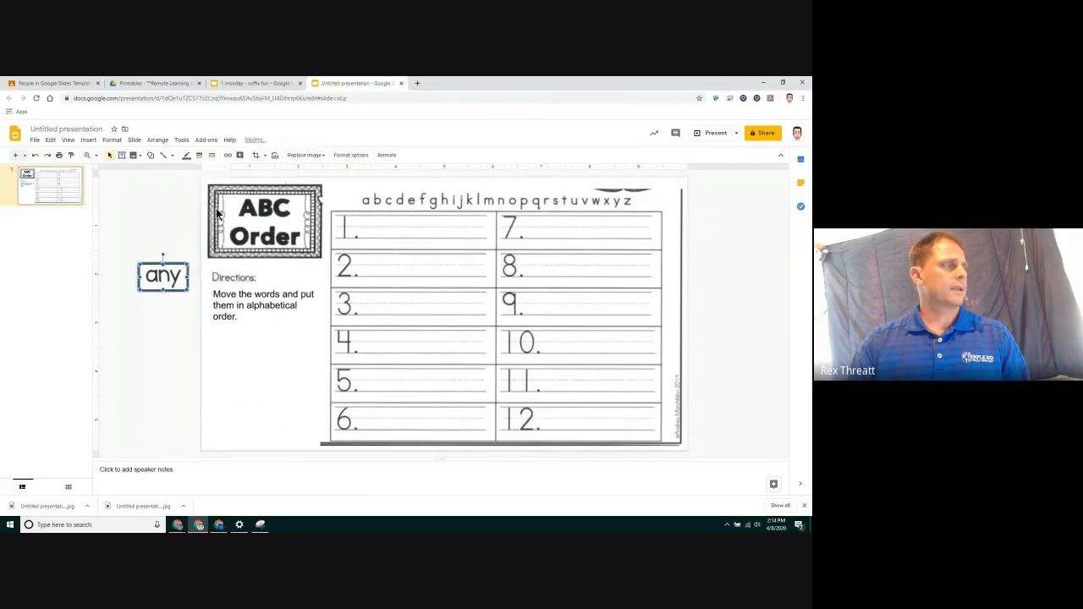
{"action": "left_click", "coordinate": [186, 156]}
{"action": "left_click", "coordinate": [246, 206]}
{"action": "left_click", "coordinate": [172, 210]}
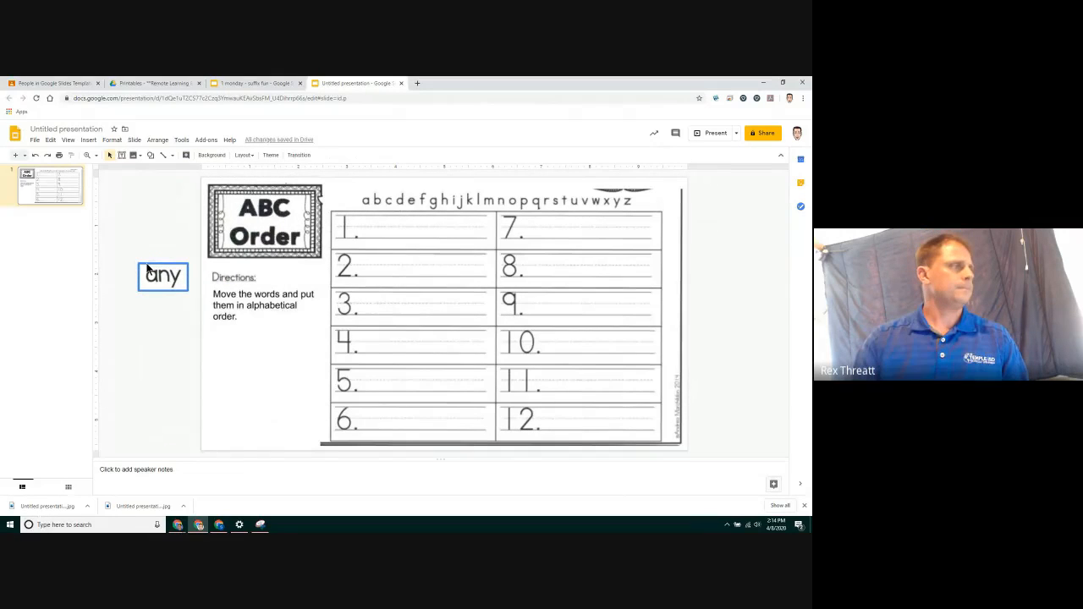
Capture a snip of the word "now" from the worksheet's word cards
{"action": "left_click", "coordinate": [137, 87]}
{"action": "left_click", "coordinate": [260, 525]}
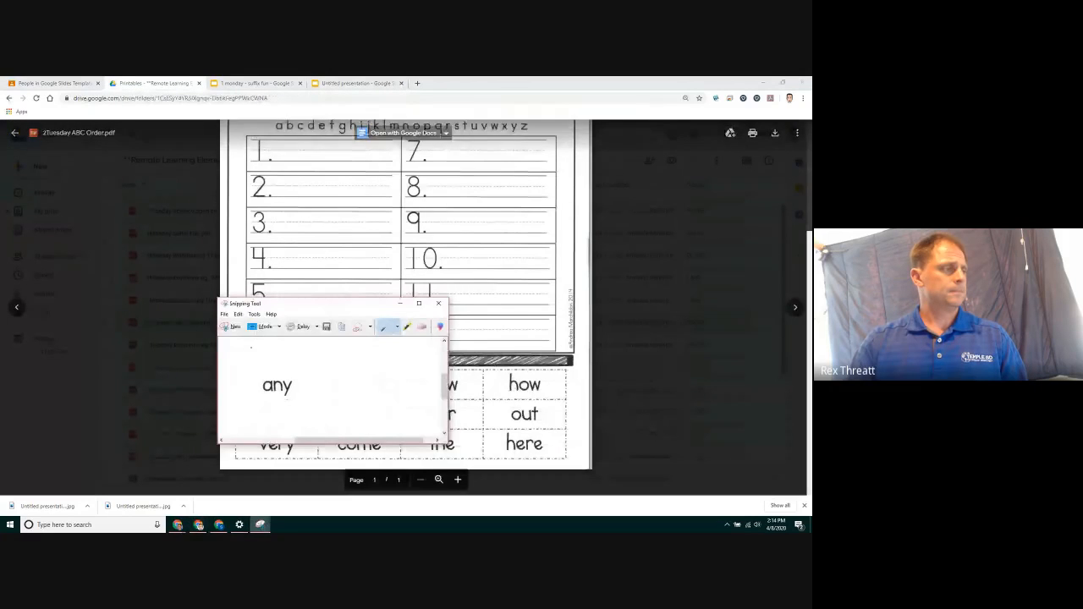
{"action": "left_click", "coordinate": [231, 326]}
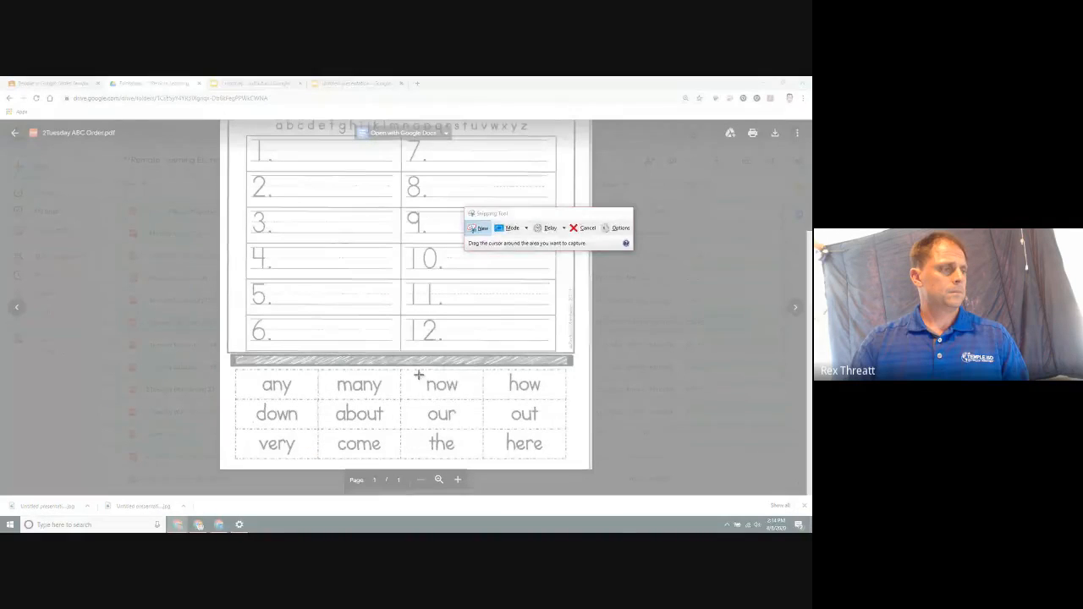
{"action": "left_click_drag", "start_coordinate": [419, 372], "coordinate": [467, 401]}
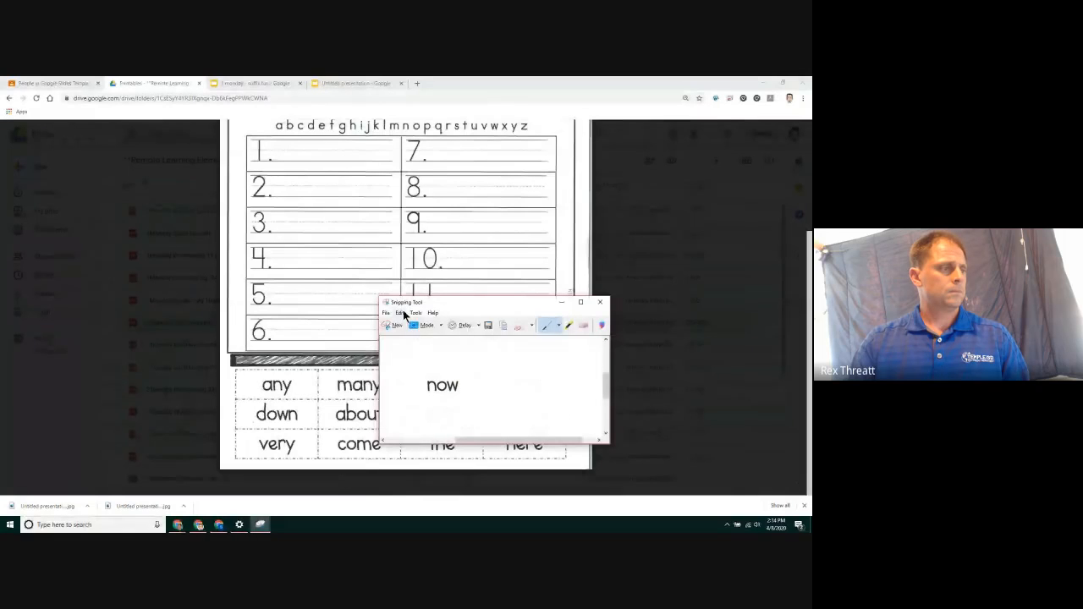
Paste the "now" snip below the "any" card and give it a thicker blue border
{"action": "left_click", "coordinate": [352, 84]}
{"action": "right_click", "coordinate": [182, 312]}
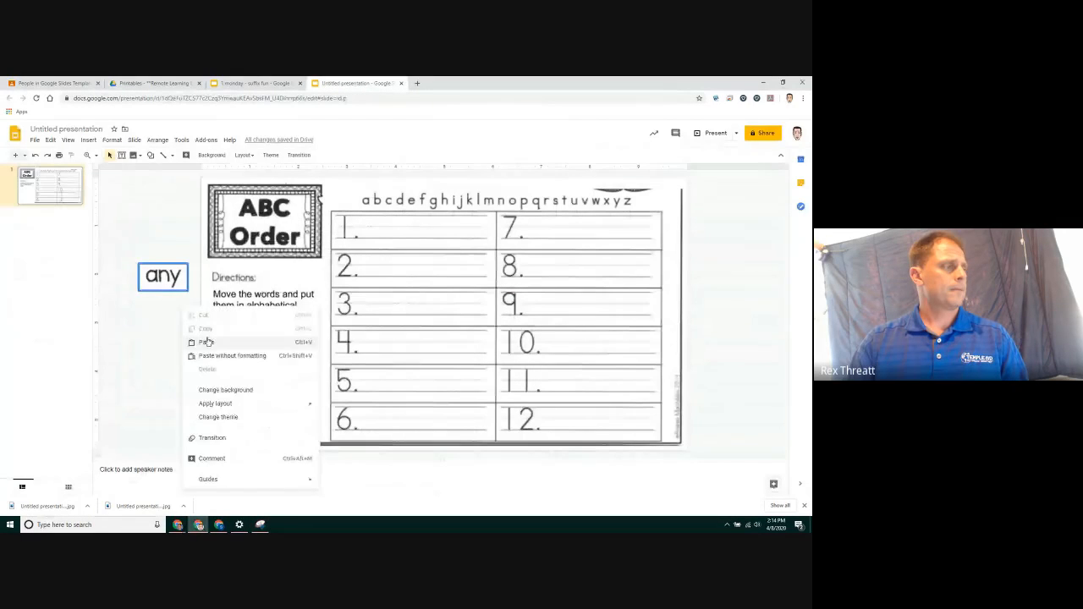
{"action": "left_click", "coordinate": [212, 342]}
{"action": "left_click_drag", "start_coordinate": [175, 317], "coordinate": [162, 316]}
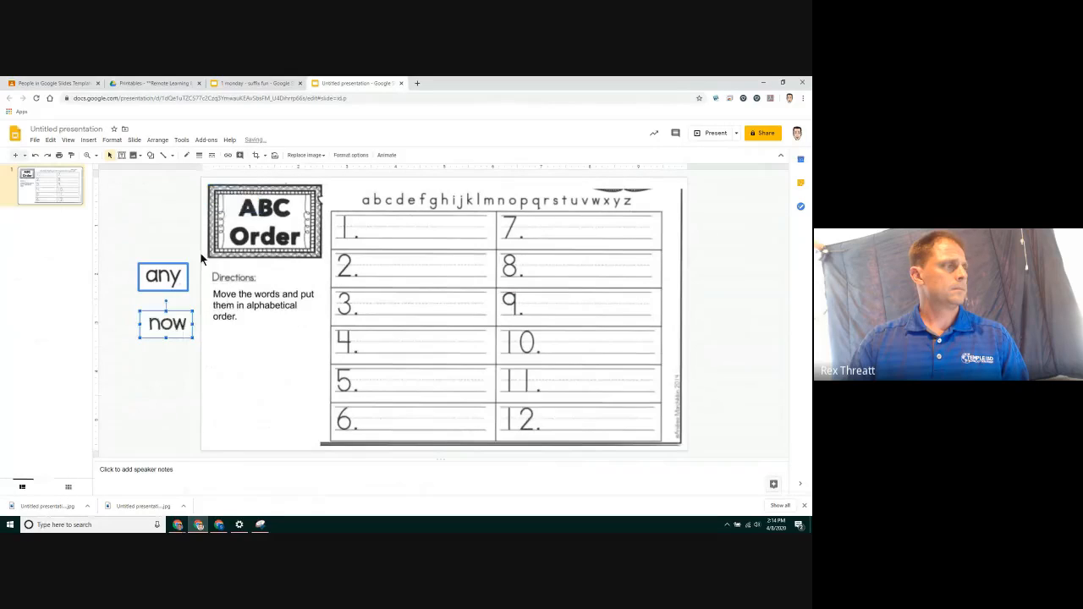
{"action": "left_click", "coordinate": [200, 156]}
{"action": "left_click", "coordinate": [218, 201]}
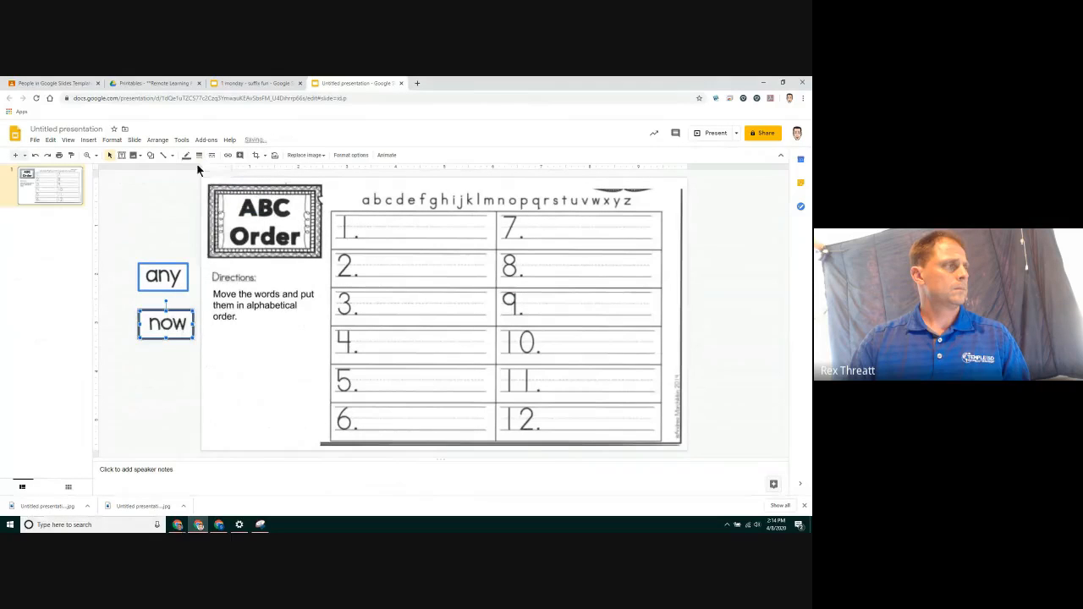
{"action": "left_click", "coordinate": [187, 155]}
{"action": "left_click", "coordinate": [246, 204]}
{"action": "left_click", "coordinate": [172, 222]}
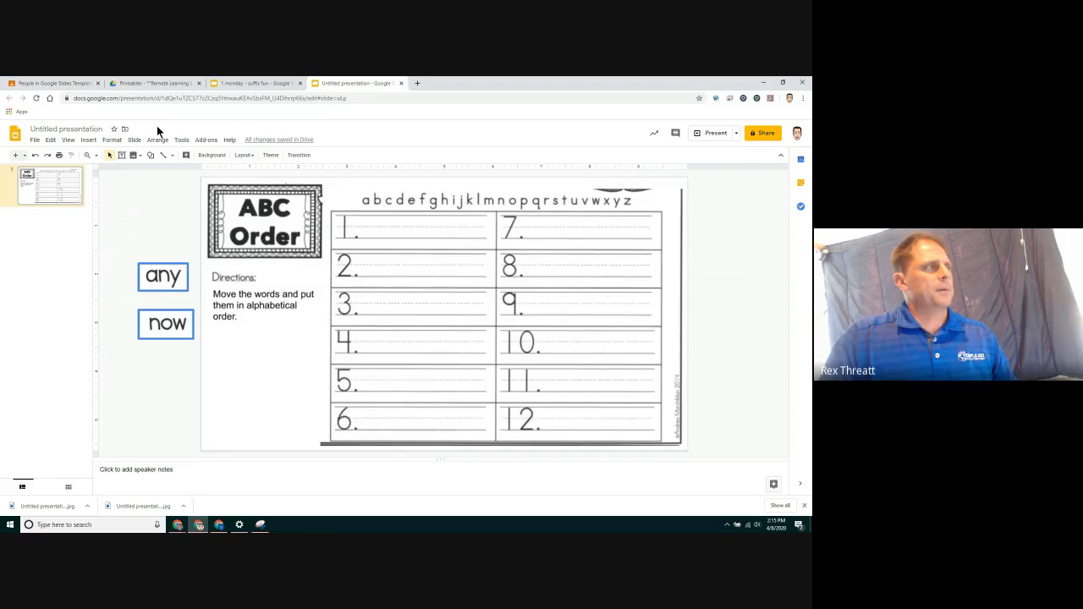
Capture a new snip of the word "many" from the worksheet's word cards
{"action": "left_click", "coordinate": [155, 84]}
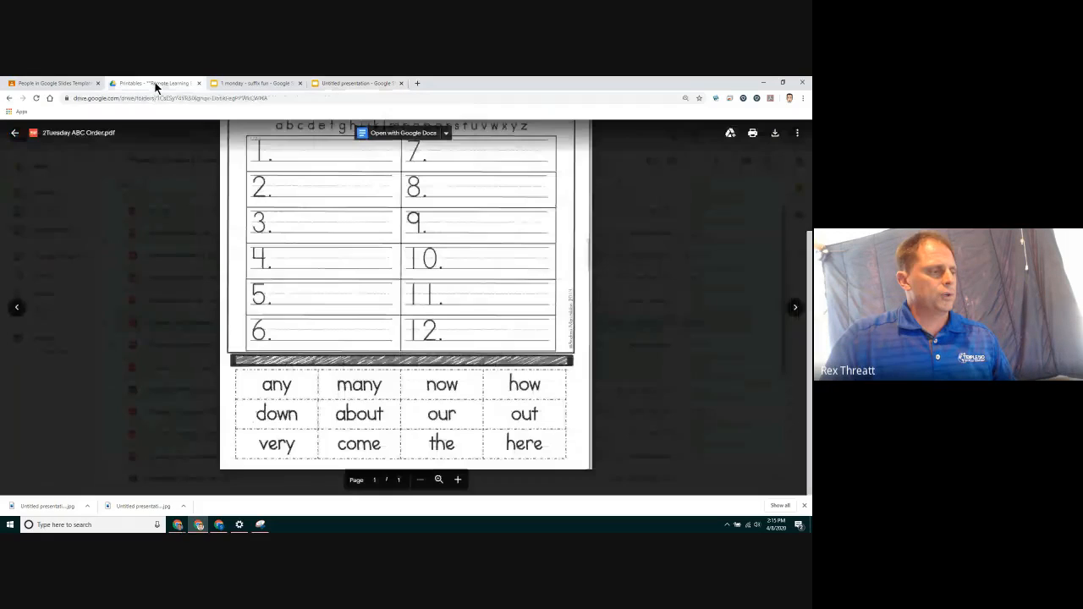
{"action": "left_click", "coordinate": [259, 525]}
{"action": "key", "text": "ctrl+n"}
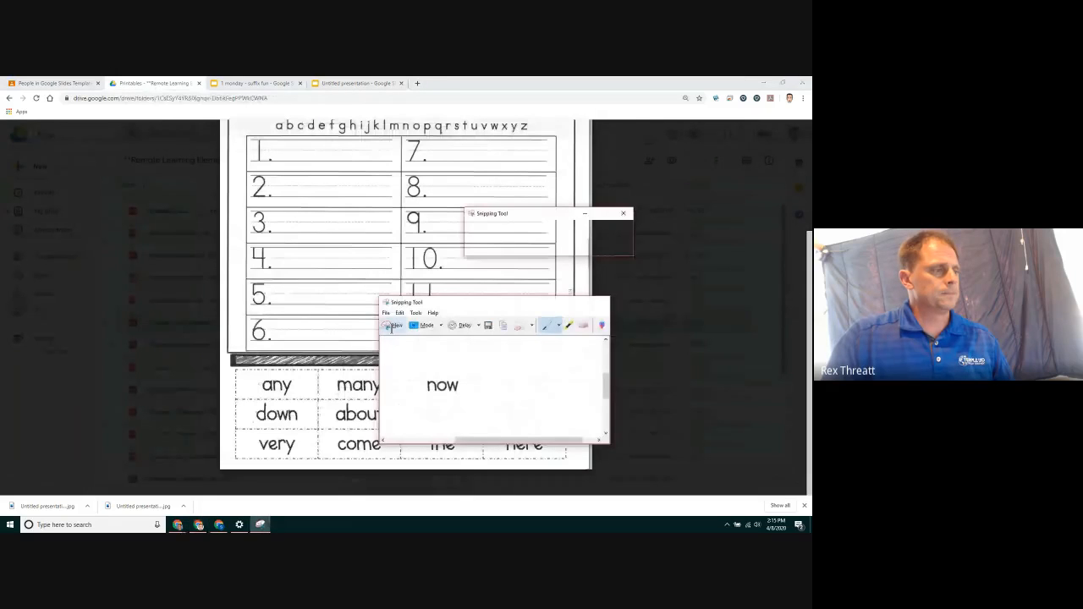
{"action": "left_click", "coordinate": [340, 385]}
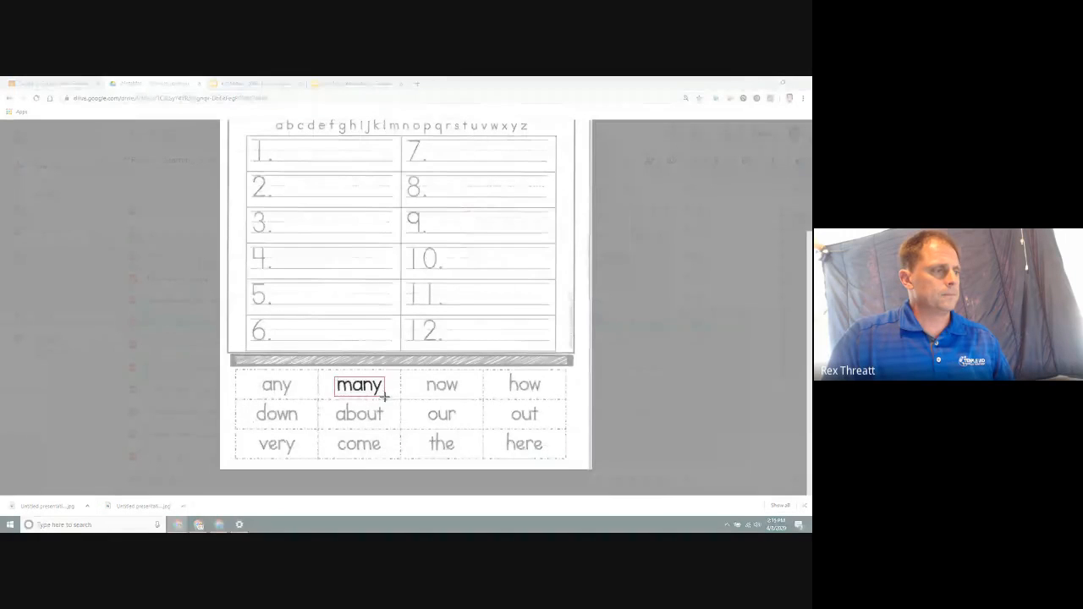
{"action": "left_click_drag", "start_coordinate": [384, 395], "coordinate": [384, 392]}
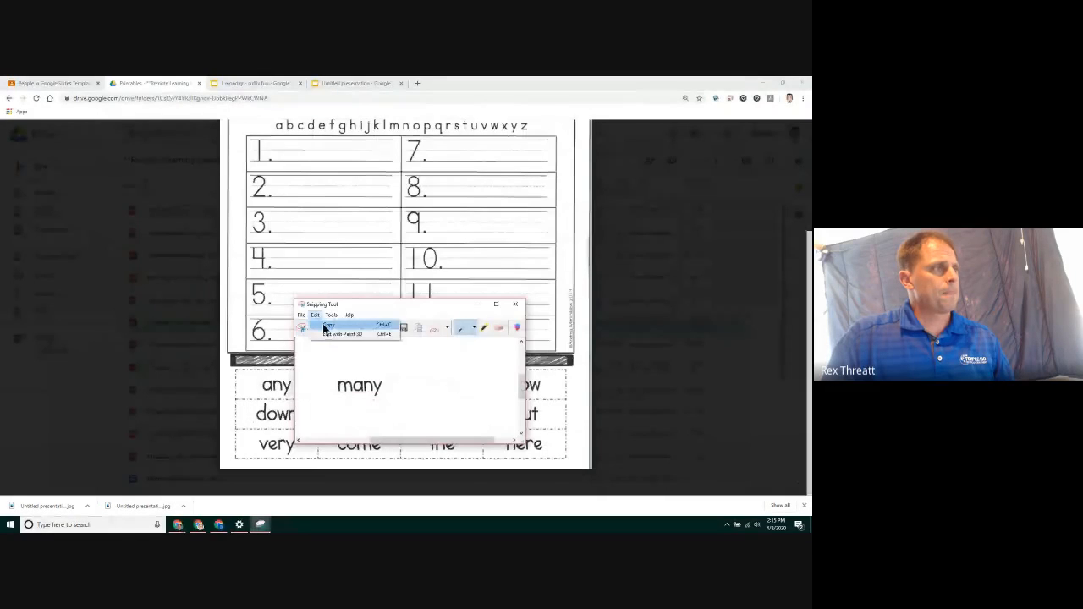
Paste the "many" snip below the "now" card and give it a yellow border
{"action": "left_click", "coordinate": [347, 89]}
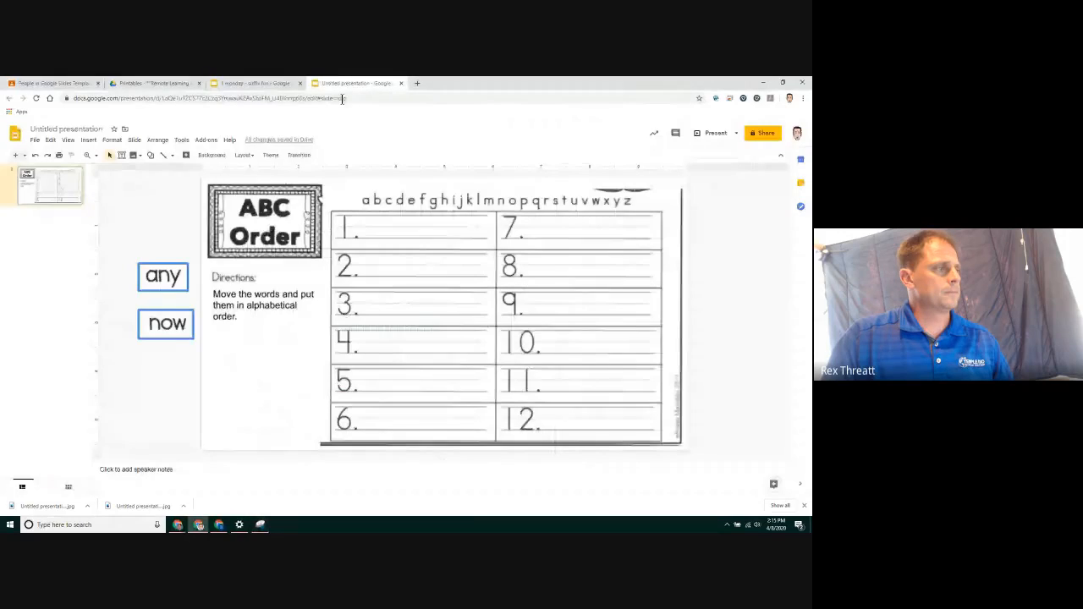
{"action": "right_click", "coordinate": [182, 364]}
{"action": "left_click", "coordinate": [198, 227]}
{"action": "left_click_drag", "start_coordinate": [235, 194], "coordinate": [159, 374]}
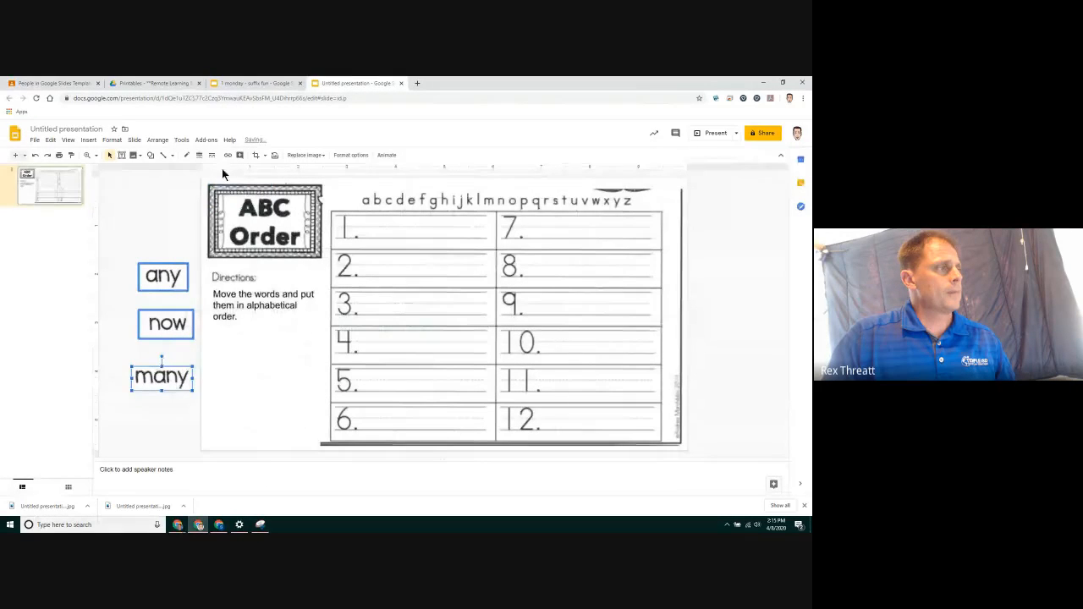
{"action": "left_click", "coordinate": [187, 157]}
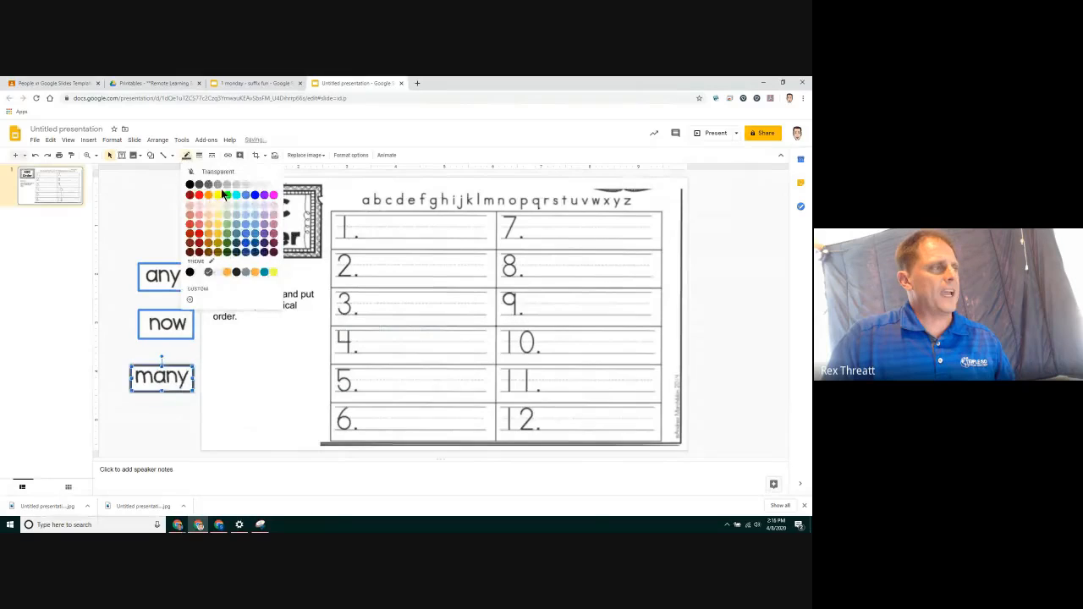
{"action": "left_click", "coordinate": [223, 196]}
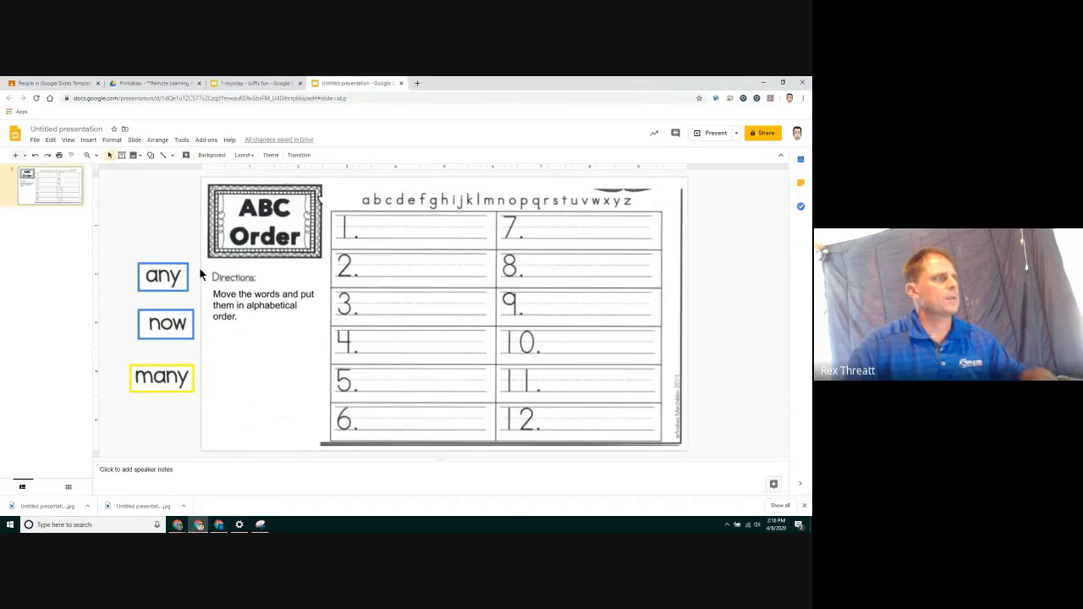
Rename the presentation as "2 Tuesday - ABC order"
{"action": "left_click", "coordinate": [84, 130]}
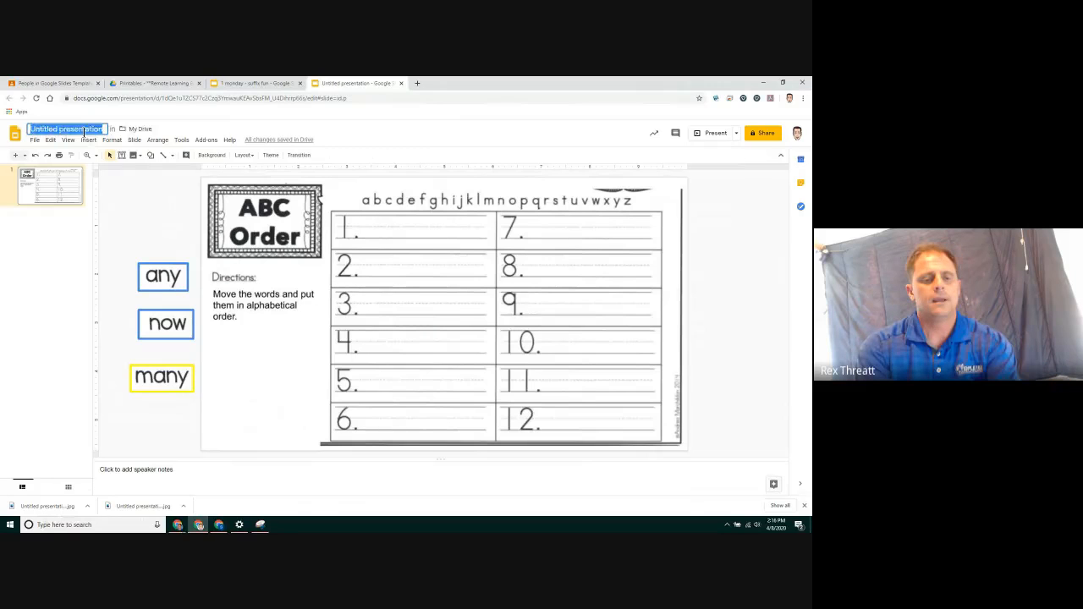
{"action": "type", "text": "2 Tues"}
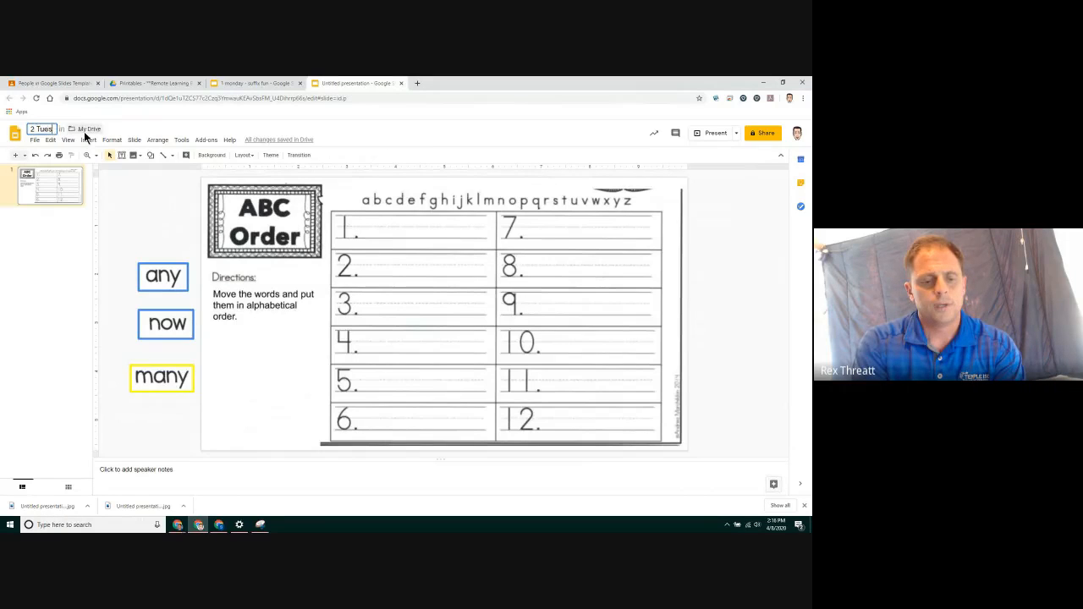
{"action": "type", "text": "day -"}
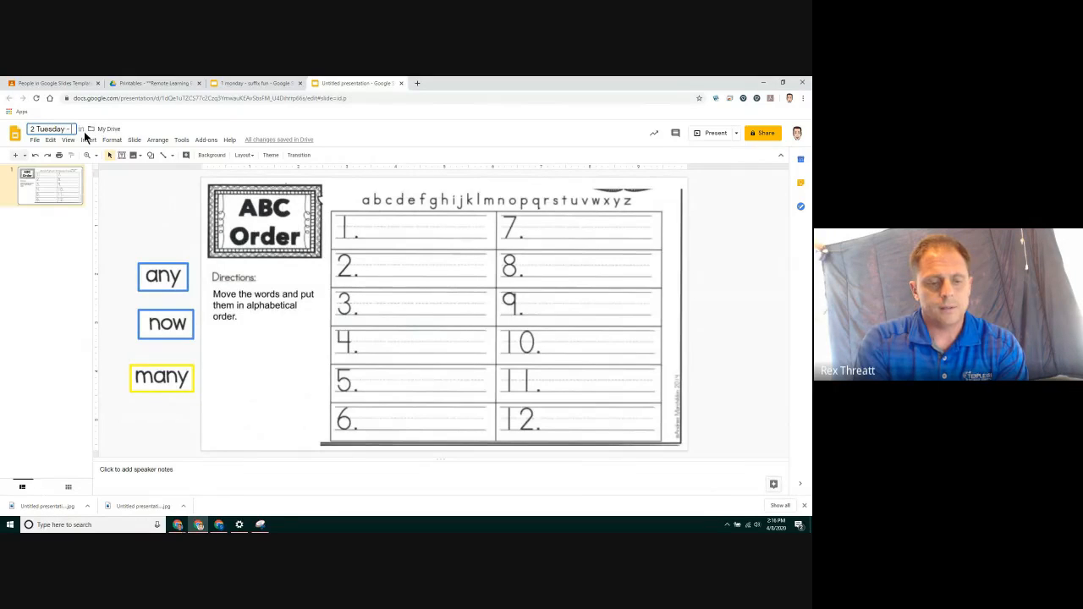
{"action": "type", "text": " ABC"}
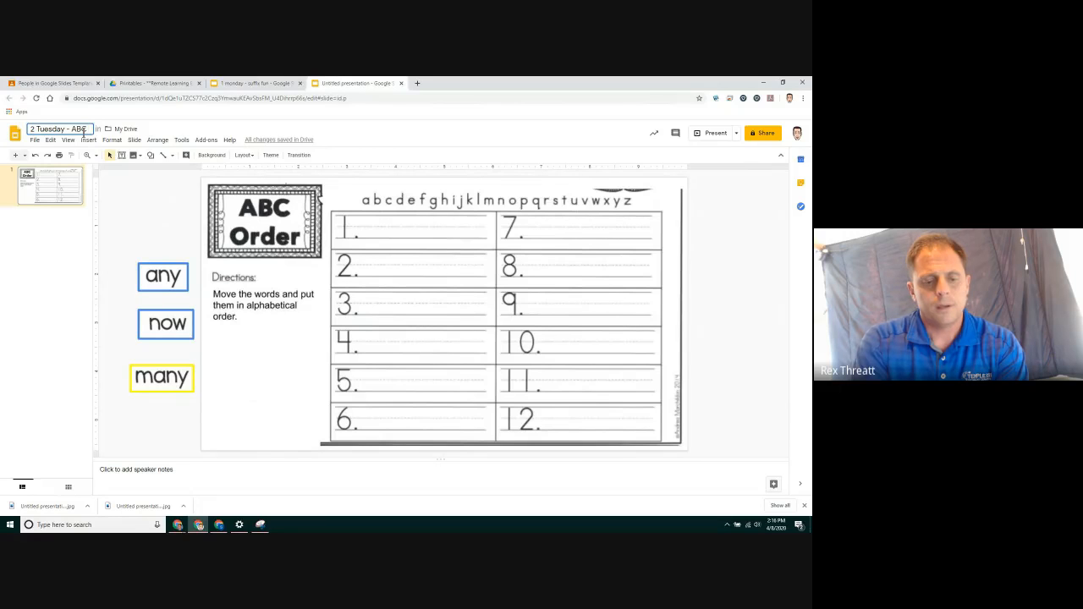
{"action": "type", "text": " order"}
{"action": "key", "text": "Return"}
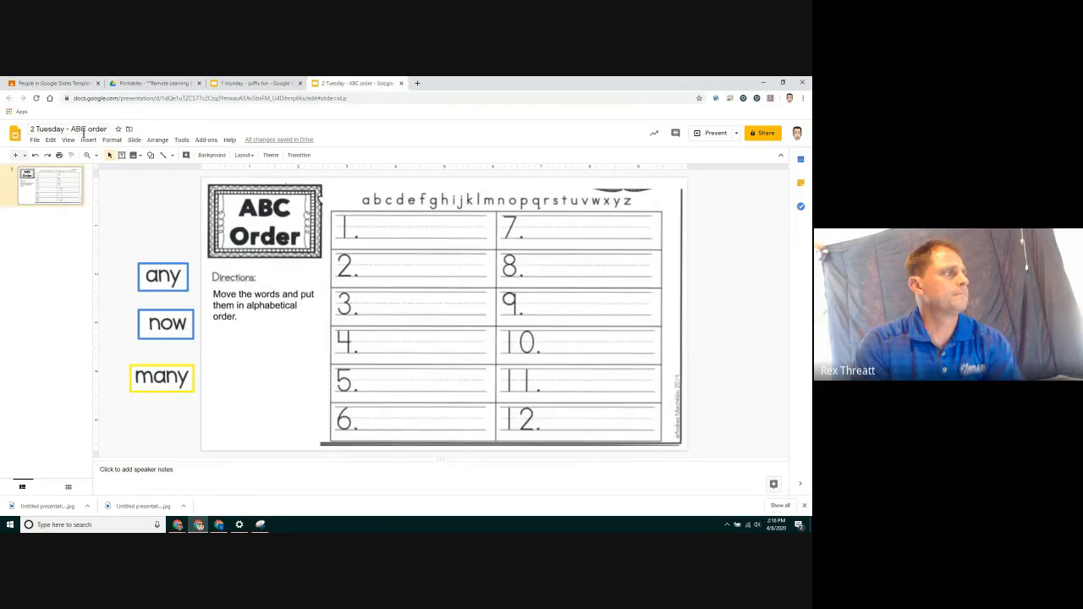
Browse the Drive to Monolingual 2nd Grade, Week 3 April 6-9, 4. Thursday 4/9 and open Thursday Stemscopes.pdf
{"action": "left_click", "coordinate": [155, 86]}
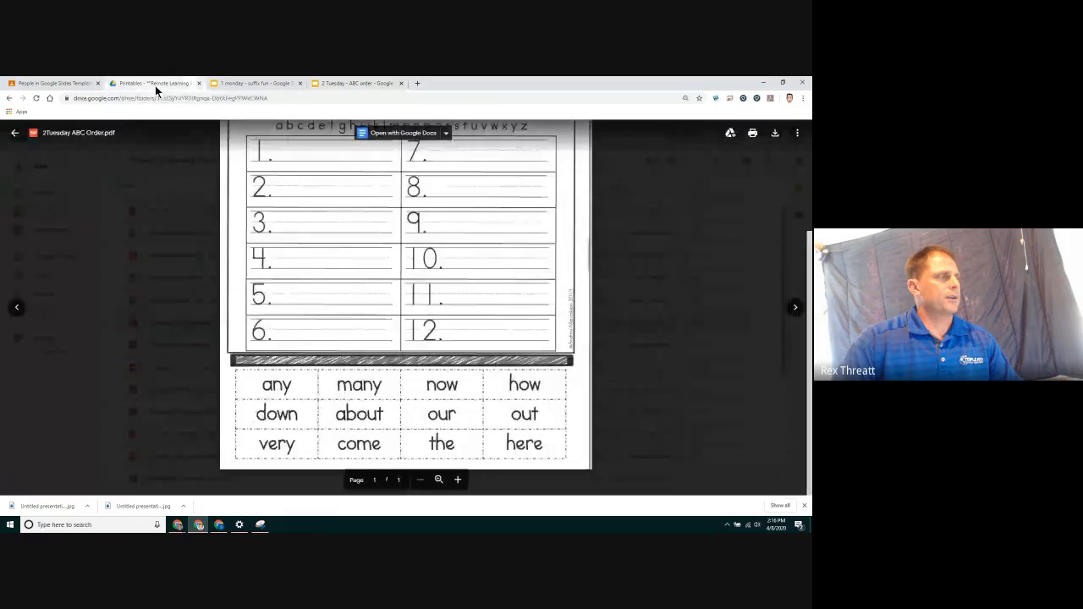
{"action": "left_click", "coordinate": [158, 170]}
{"action": "left_click", "coordinate": [157, 168]}
{"action": "double_click", "coordinate": [176, 251]}
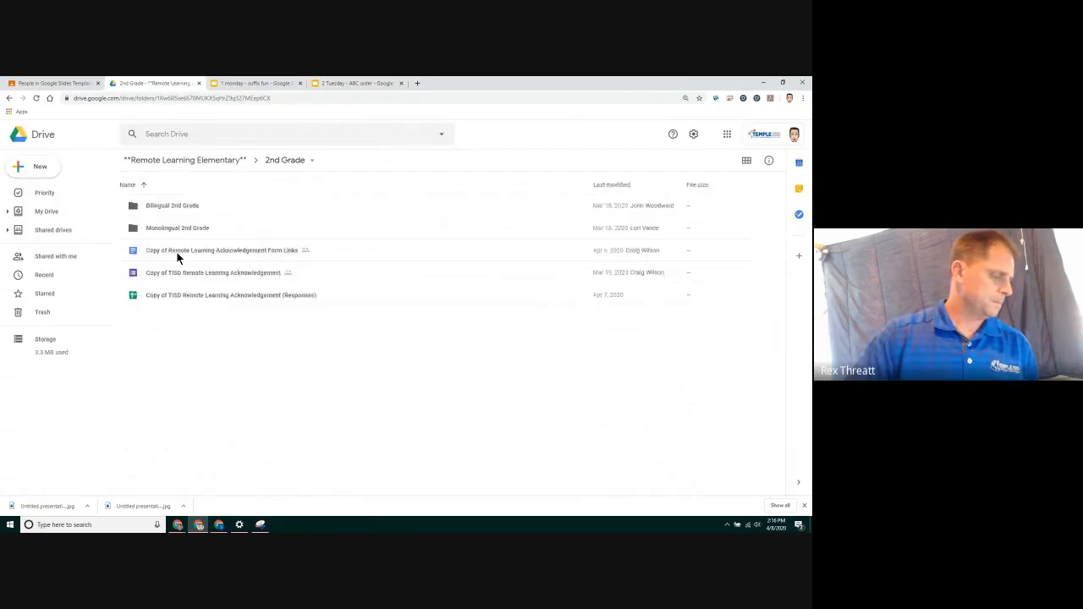
{"action": "double_click", "coordinate": [170, 229]}
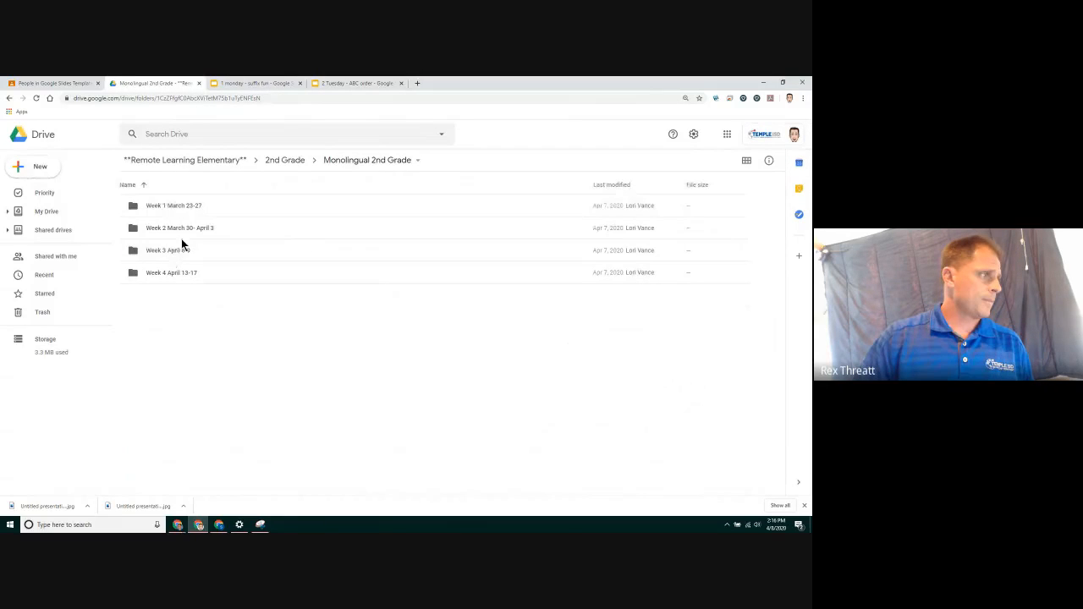
{"action": "double_click", "coordinate": [179, 248]}
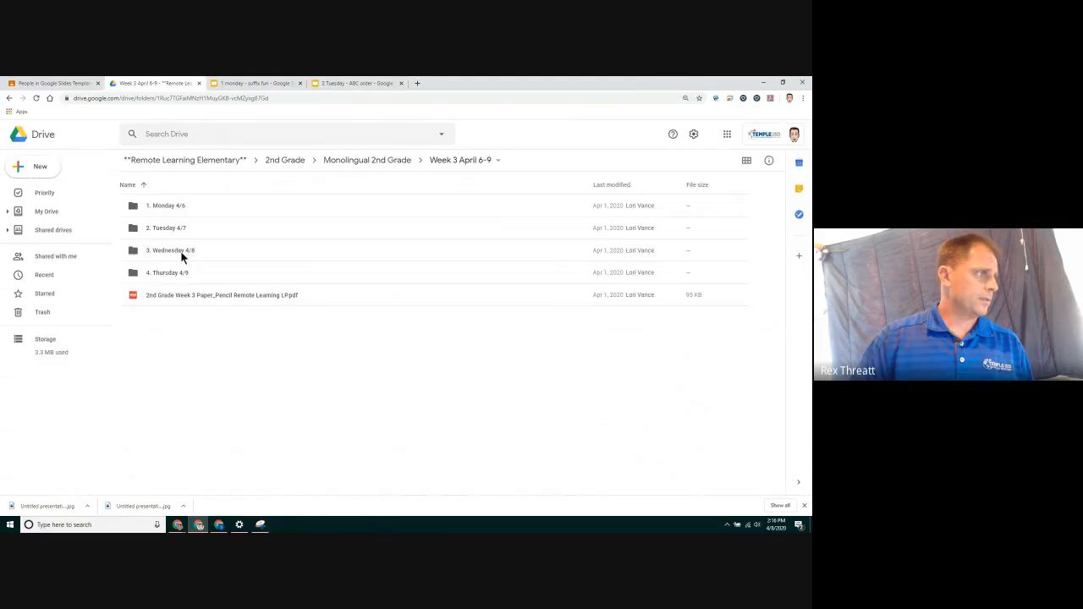
{"action": "left_click", "coordinate": [181, 272]}
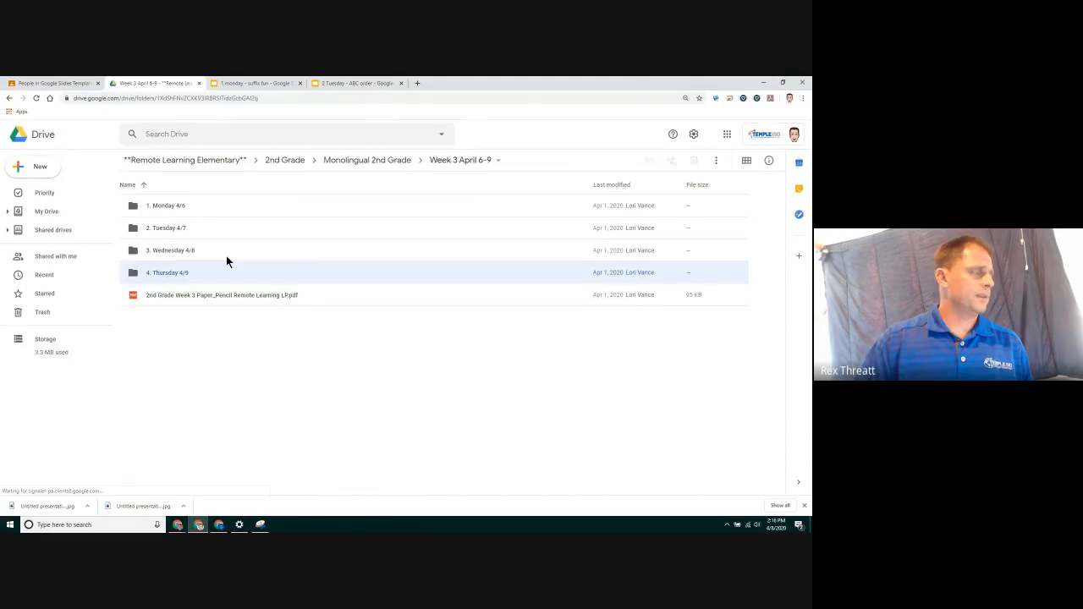
{"action": "double_click", "coordinate": [216, 271]}
{"action": "double_click", "coordinate": [188, 273]}
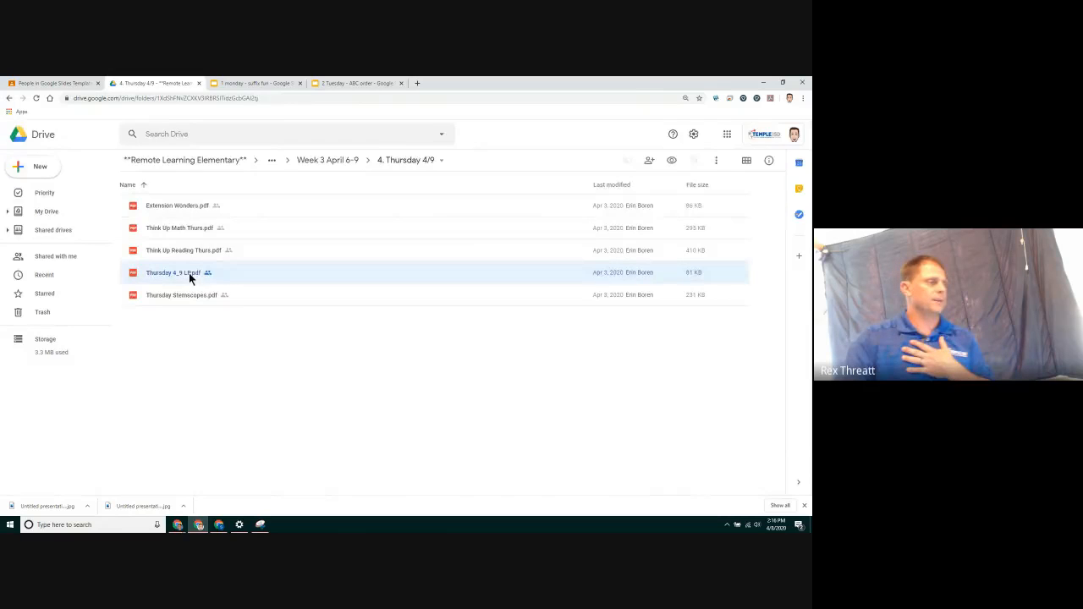
{"action": "left_click", "coordinate": [15, 132]}
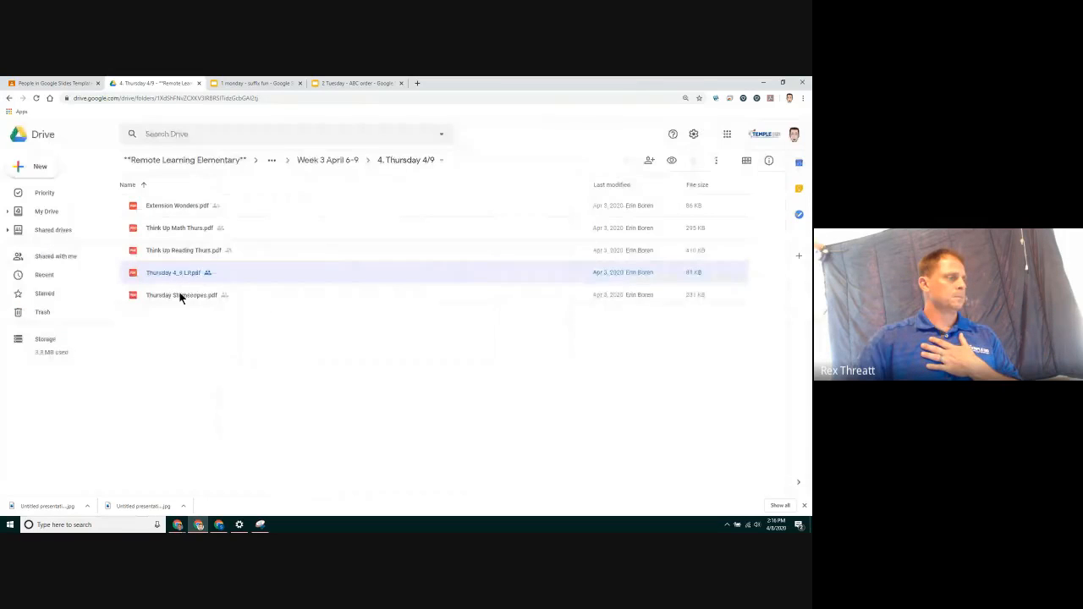
{"action": "double_click", "coordinate": [180, 297]}
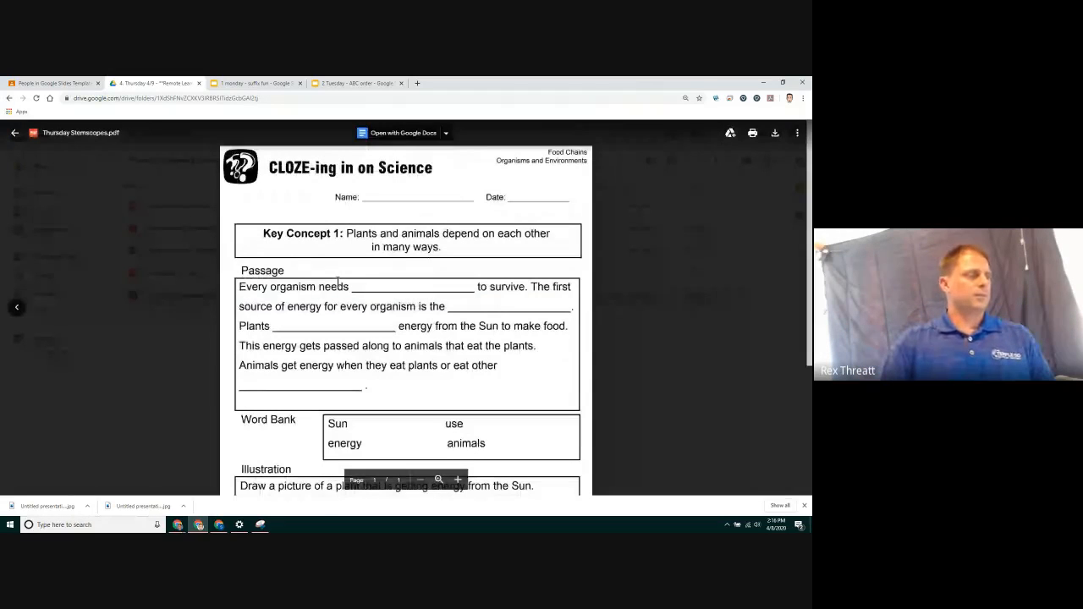
Scroll through the Thursday Stemscopes worksheet to review its content
{"action": "scroll", "coordinate": [338, 281], "scroll_direction": "down", "scroll_amount": 1}
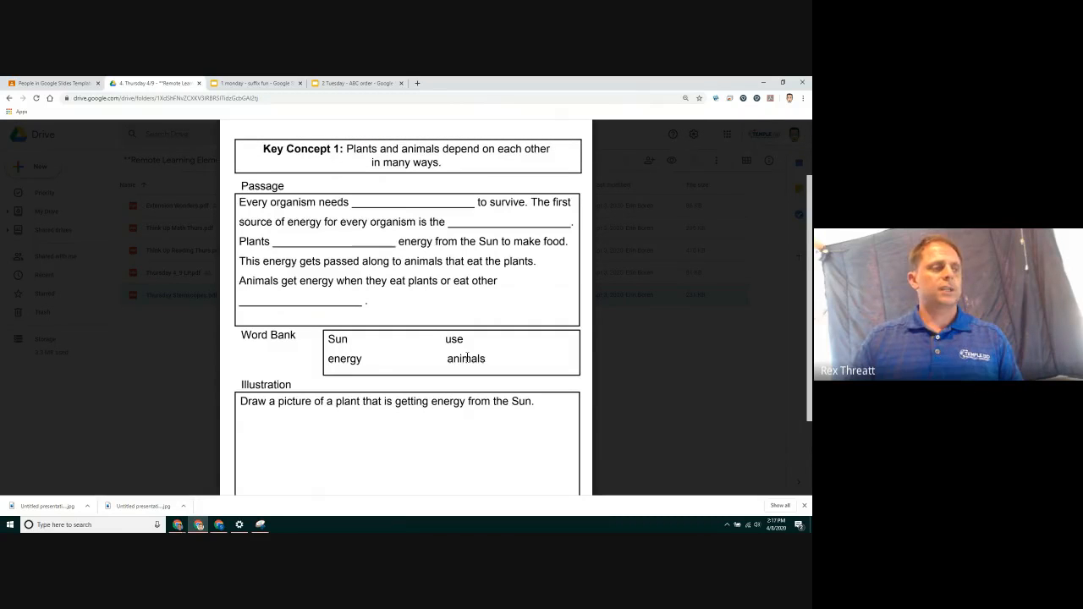
{"action": "scroll", "coordinate": [467, 358], "scroll_direction": "down", "scroll_amount": 2}
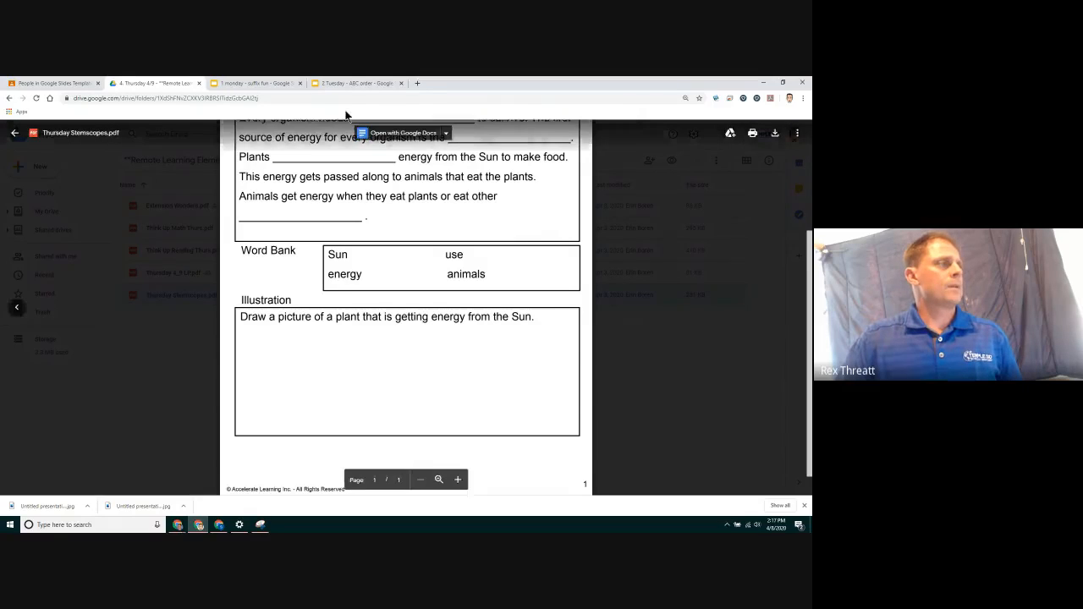
{"action": "left_click", "coordinate": [359, 83]}
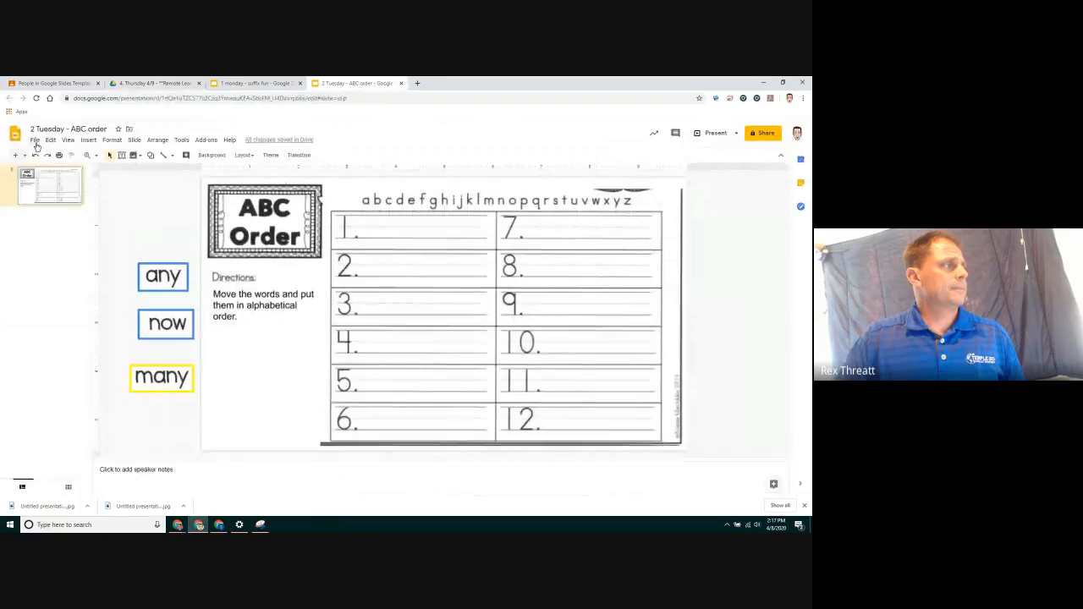
Create a new blank presentation
{"action": "left_click", "coordinate": [35, 142]}
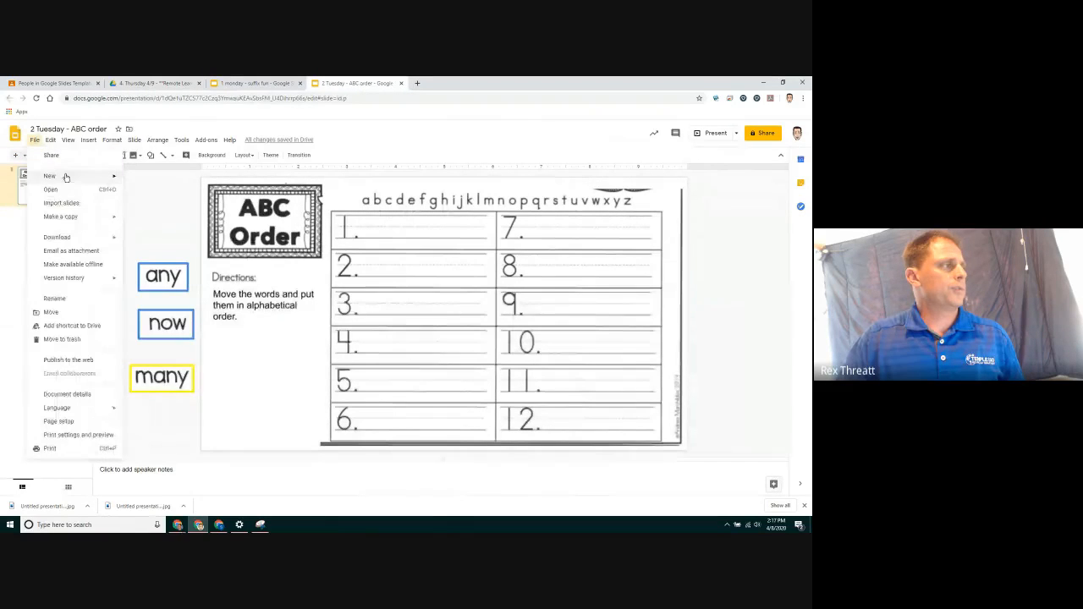
{"action": "mouse_move", "coordinate": [60, 177]}
{"action": "left_click", "coordinate": [146, 180]}
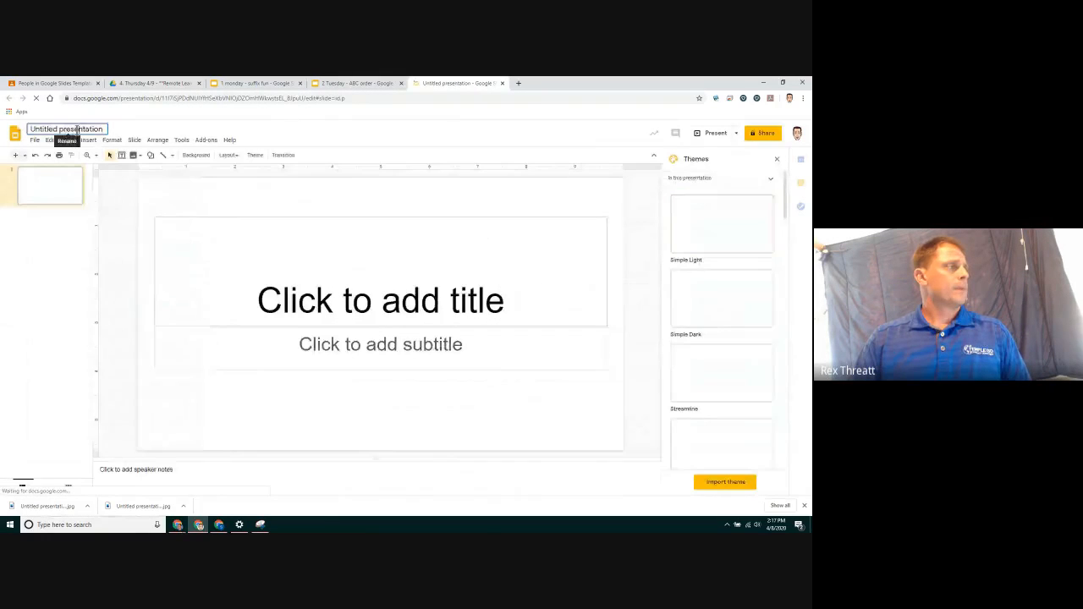
Rename the new presentation as "2nd grade stemscopes - thursday"
{"action": "left_click", "coordinate": [90, 128]}
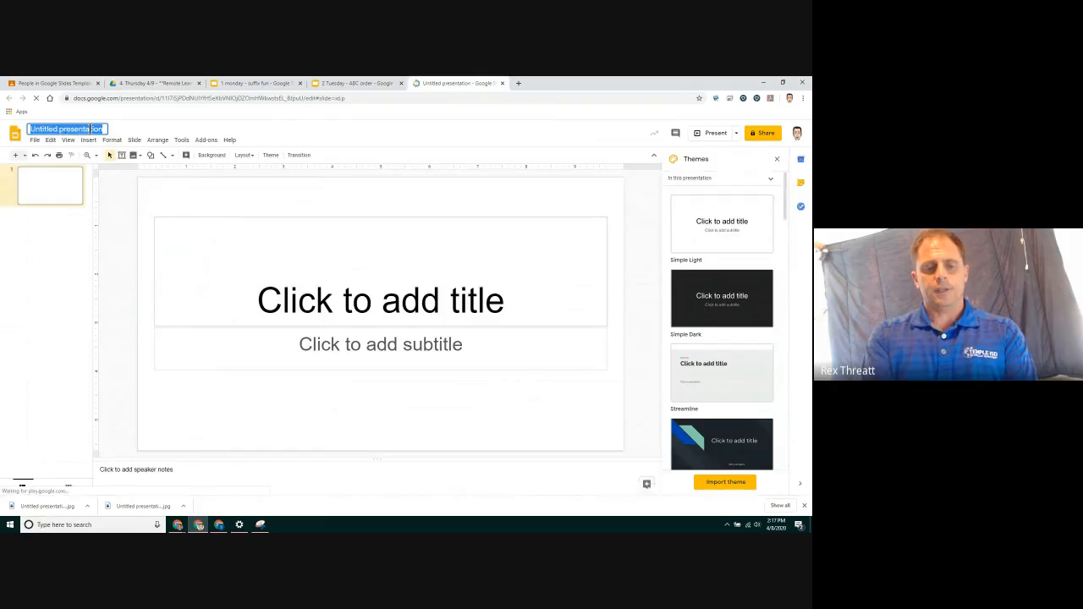
{"action": "type", "text": "2nd gra"}
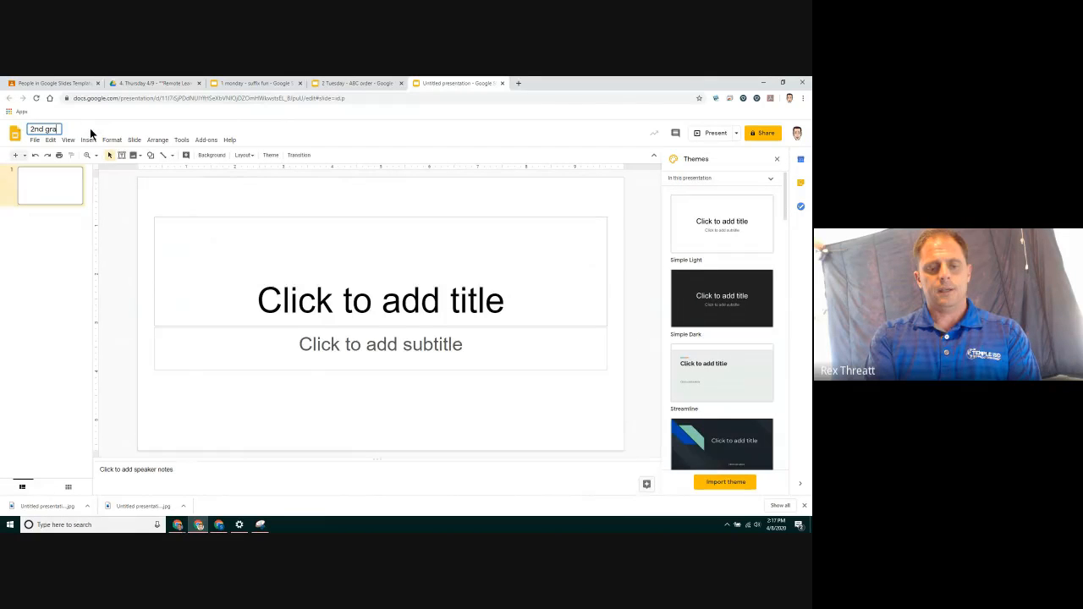
{"action": "type", "text": "de stemscope"}
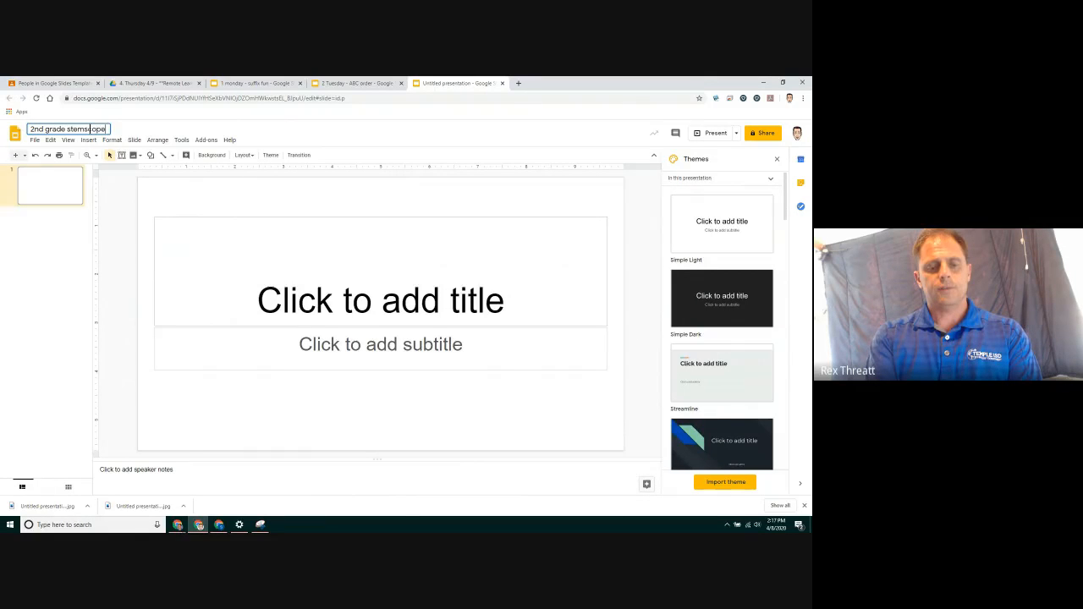
{"action": "type", "text": "s - thursday"}
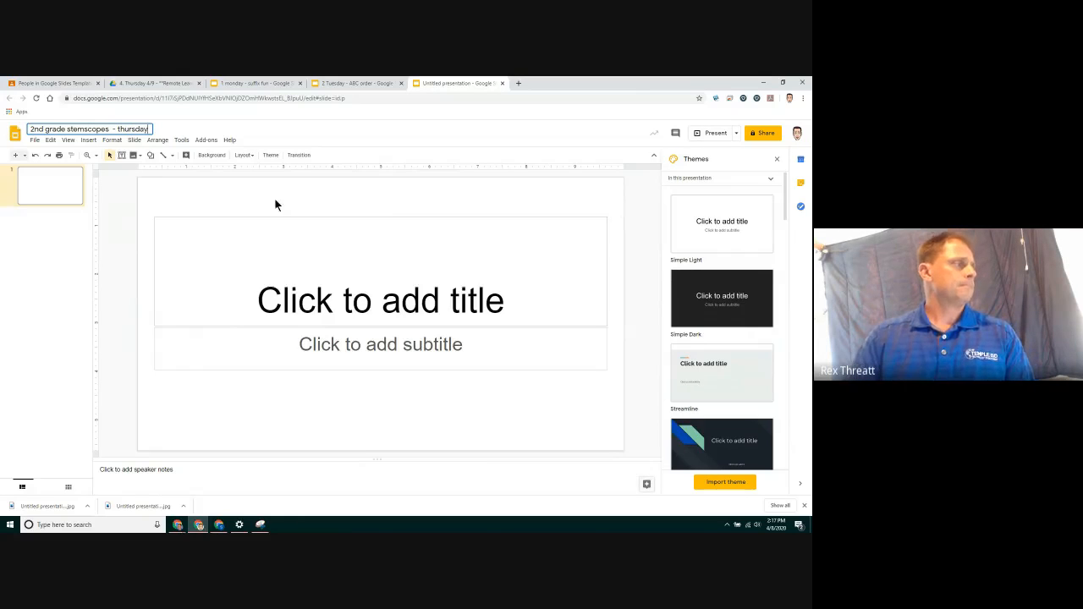
{"action": "key", "text": "Return"}
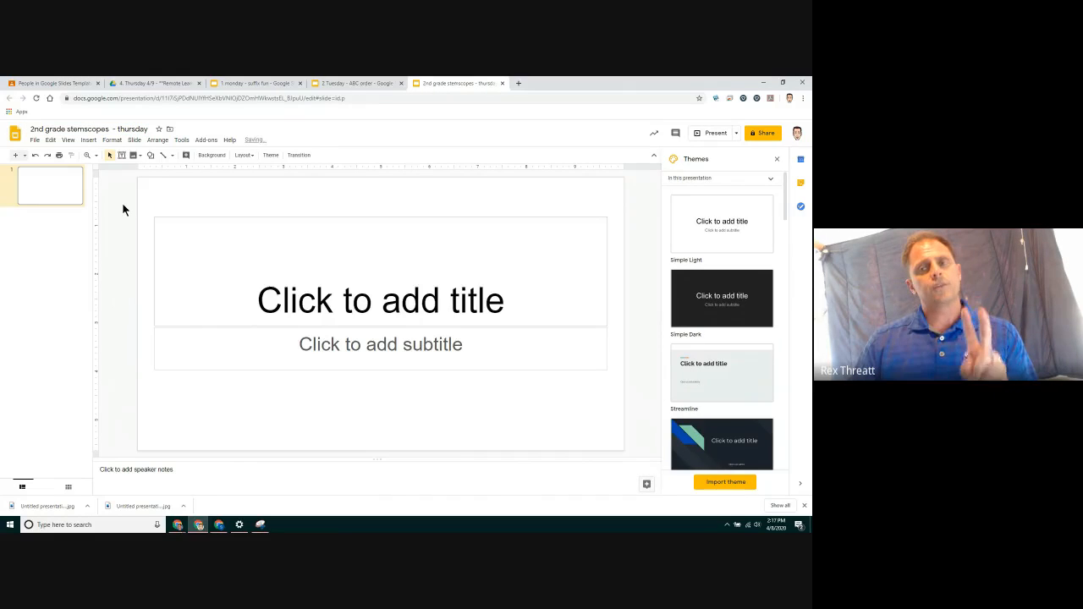
Close the Themes panel and apply the Blank layout to the slide
{"action": "left_click", "coordinate": [777, 160]}
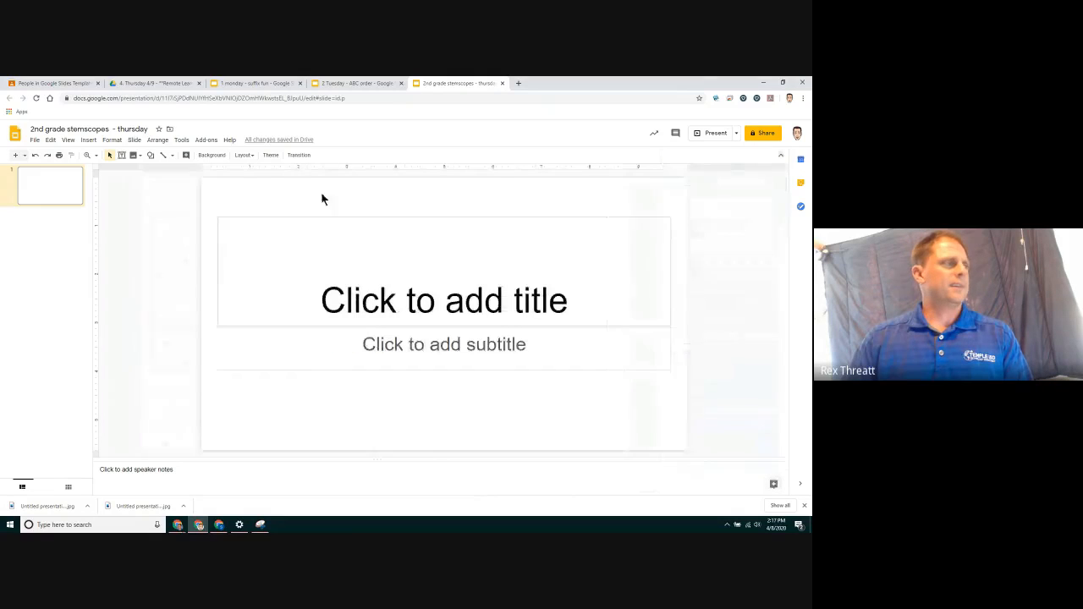
{"action": "left_click", "coordinate": [245, 156]}
{"action": "left_click", "coordinate": [319, 310]}
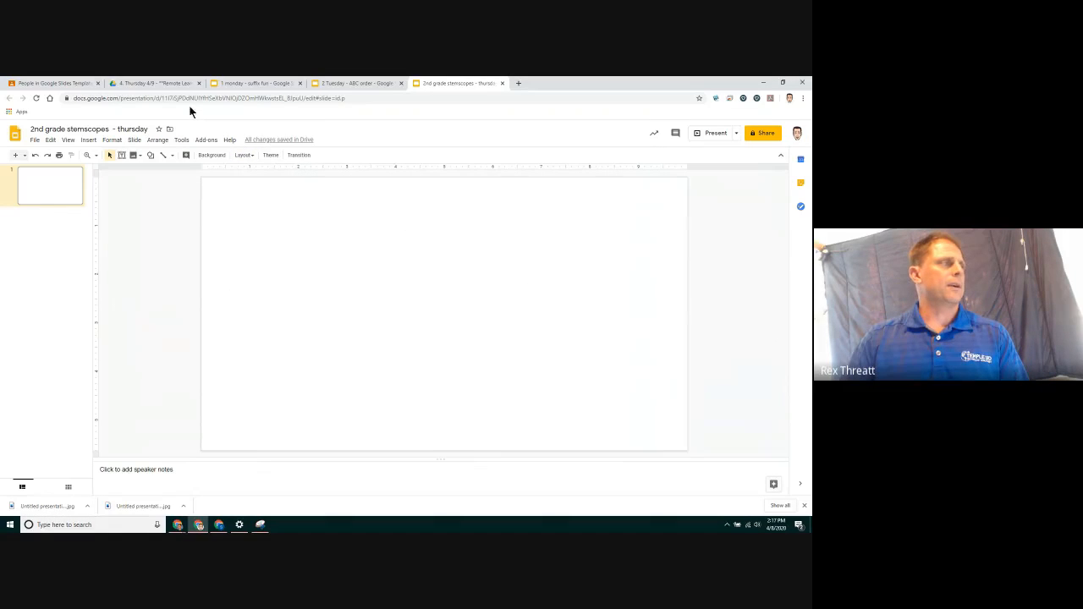
Snip the worksheet's Key Concept 1 and Passage section with the Snipping Tool and copy it
{"action": "left_click", "coordinate": [173, 84]}
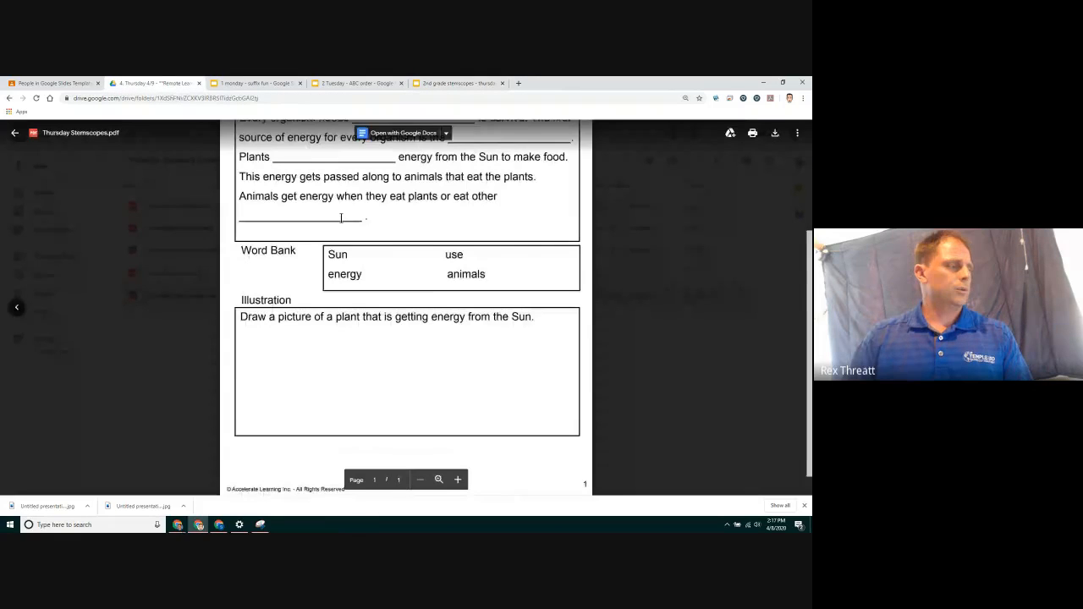
{"action": "scroll", "coordinate": [341, 219], "scroll_direction": "up", "scroll_amount": 3}
{"action": "left_click", "coordinate": [260, 525]}
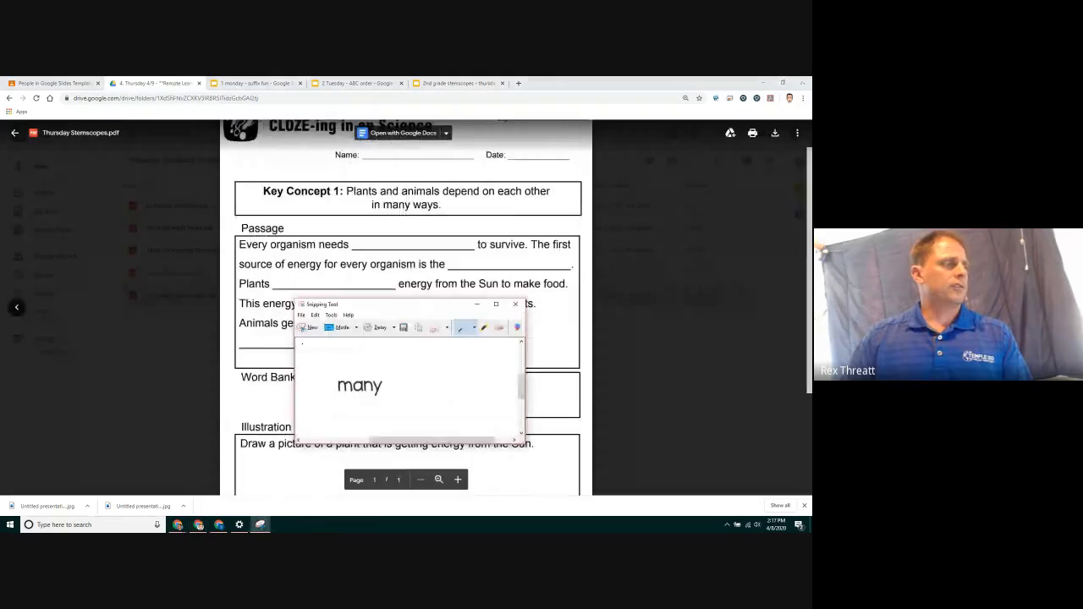
{"action": "left_click", "coordinate": [310, 330]}
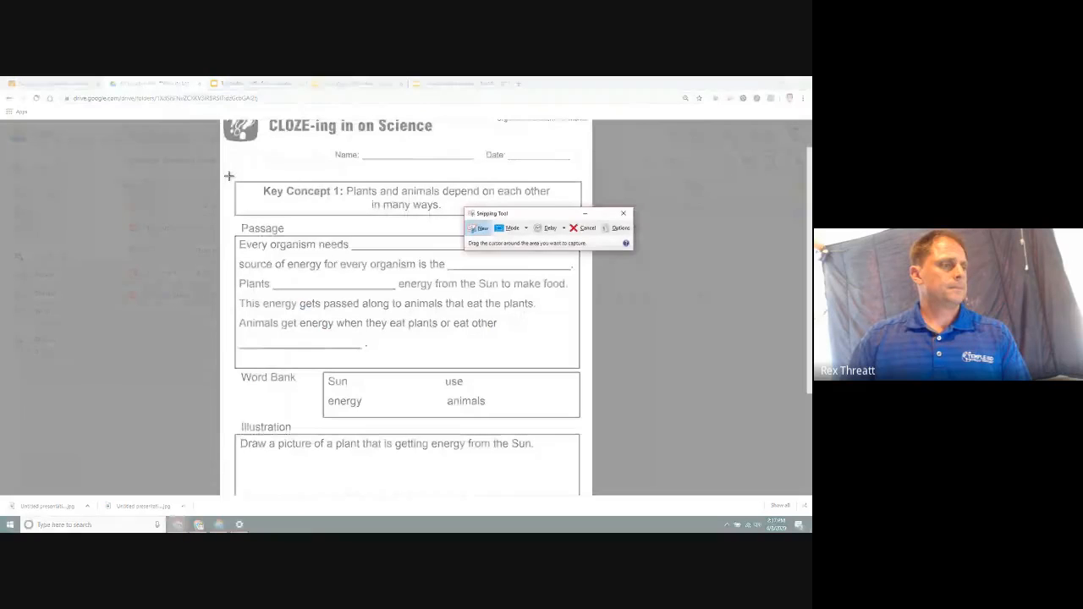
{"action": "left_click_drag", "start_coordinate": [229, 176], "coordinate": [582, 370]}
{"action": "left_click", "coordinate": [209, 113]}
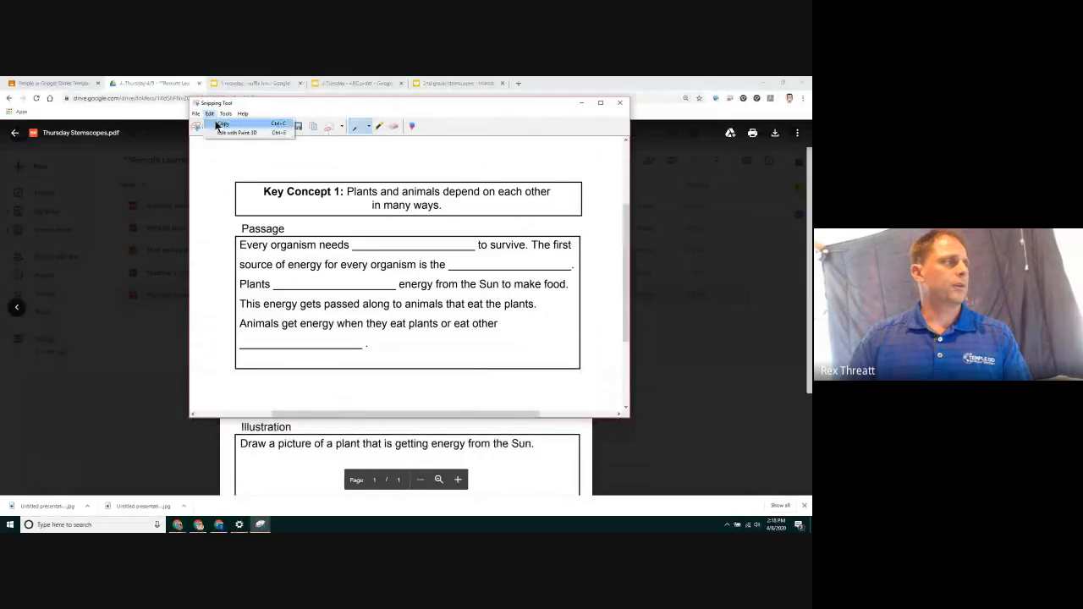
{"action": "left_click", "coordinate": [222, 125]}
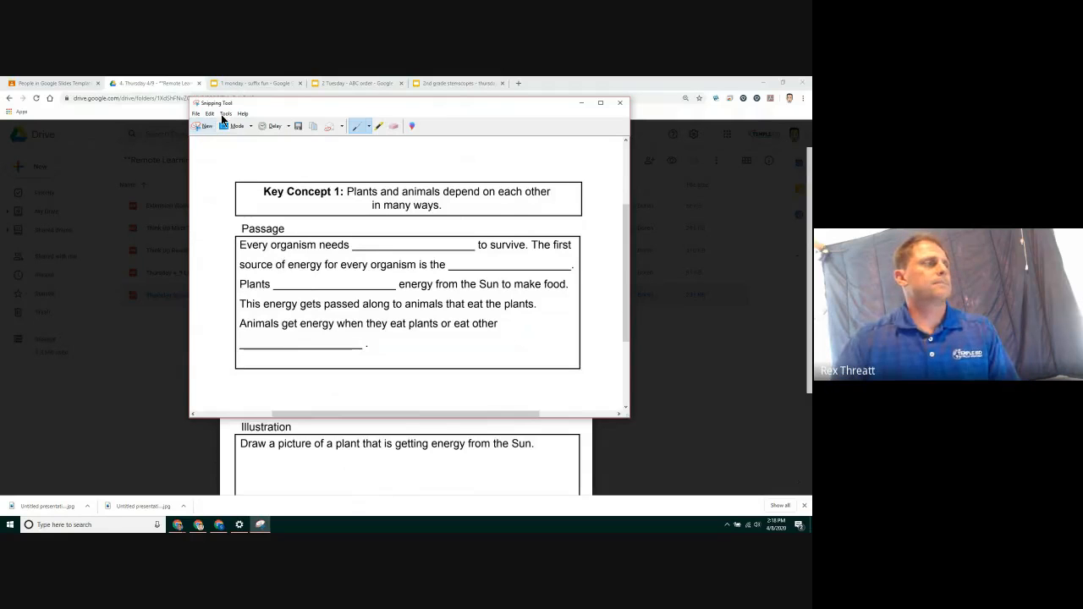
Paste the snip onto the blank slide and shift it toward the slide's lower right
{"action": "left_click", "coordinate": [457, 82]}
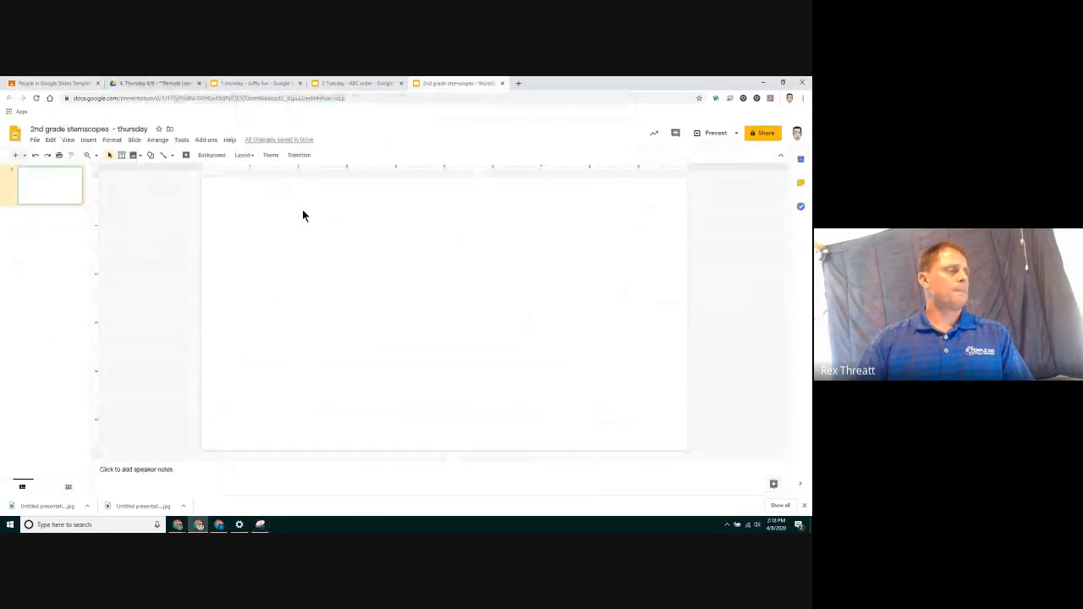
{"action": "right_click", "coordinate": [303, 211]}
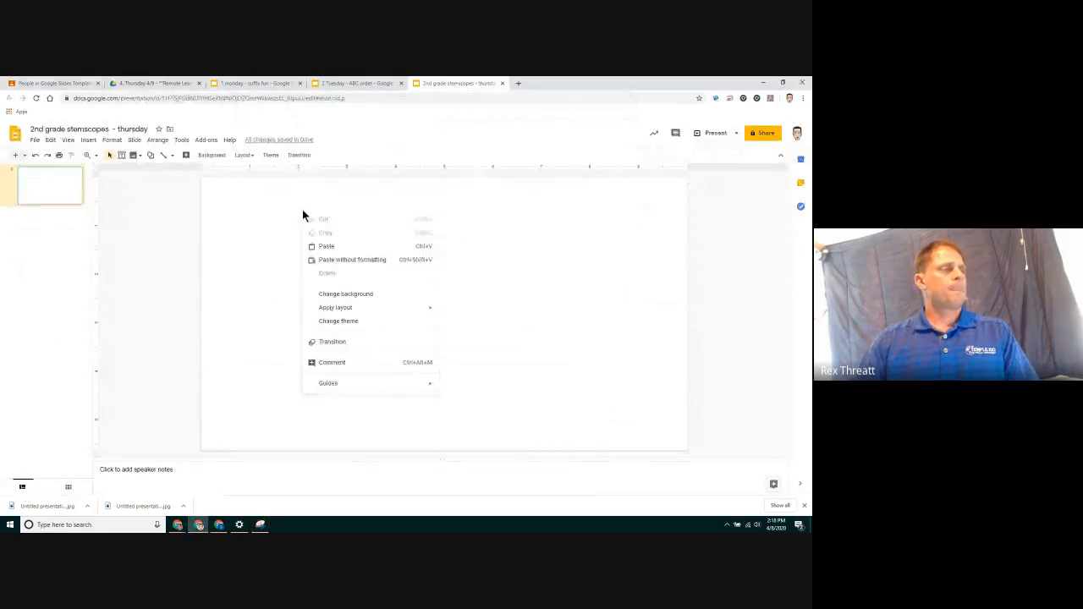
{"action": "left_click", "coordinate": [327, 247]}
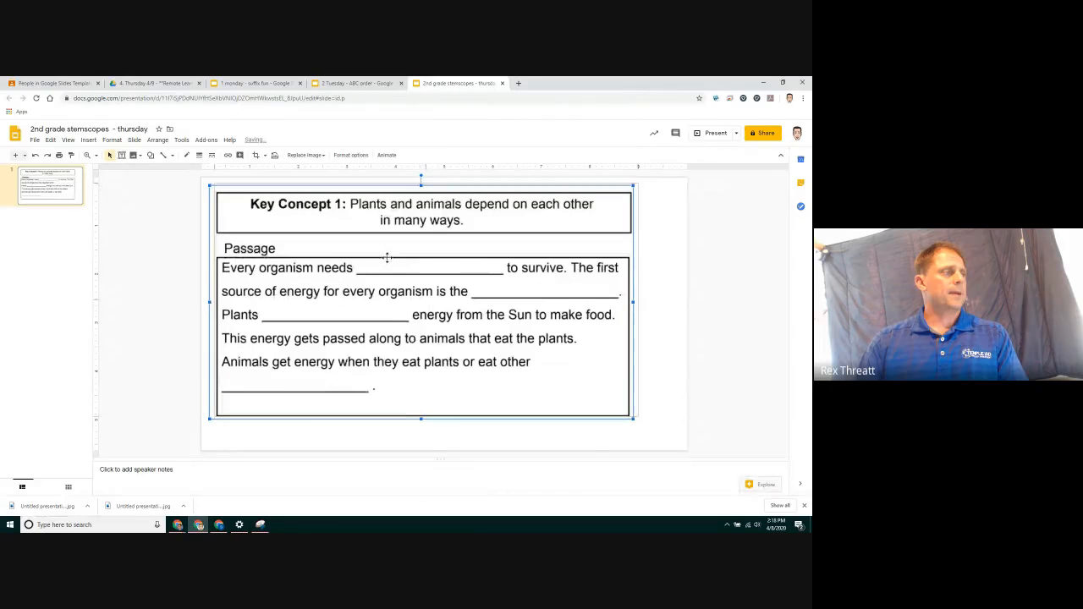
{"action": "left_click_drag", "start_coordinate": [387, 257], "coordinate": [387, 259]}
{"action": "left_click", "coordinate": [696, 326]}
{"action": "left_click_drag", "start_coordinate": [505, 299], "coordinate": [550, 331]}
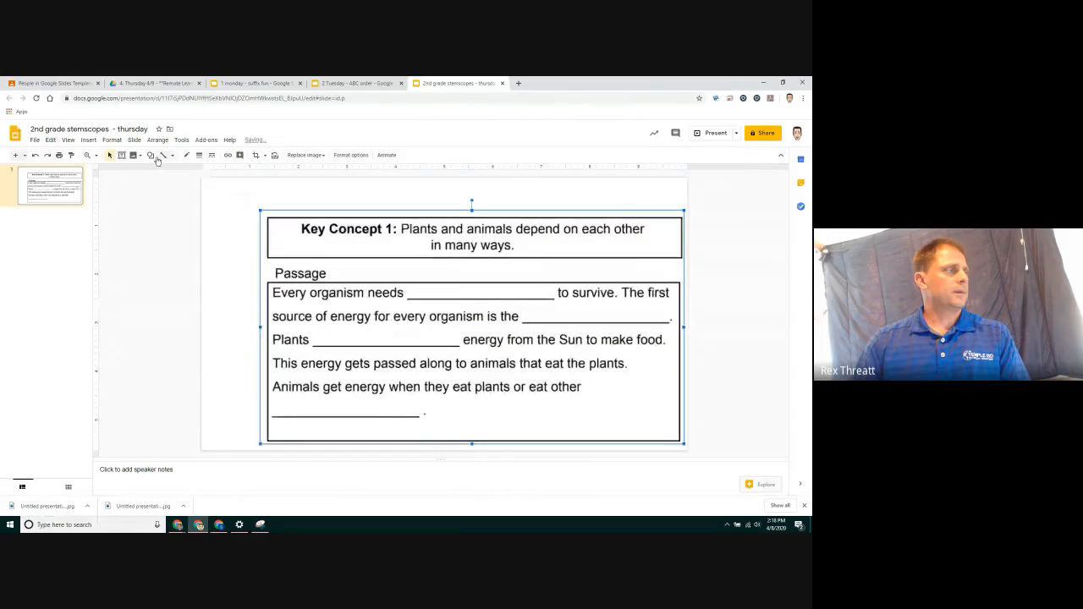
Draw a text box in the slide's upper-left corner above the passage image
{"action": "left_click", "coordinate": [121, 155]}
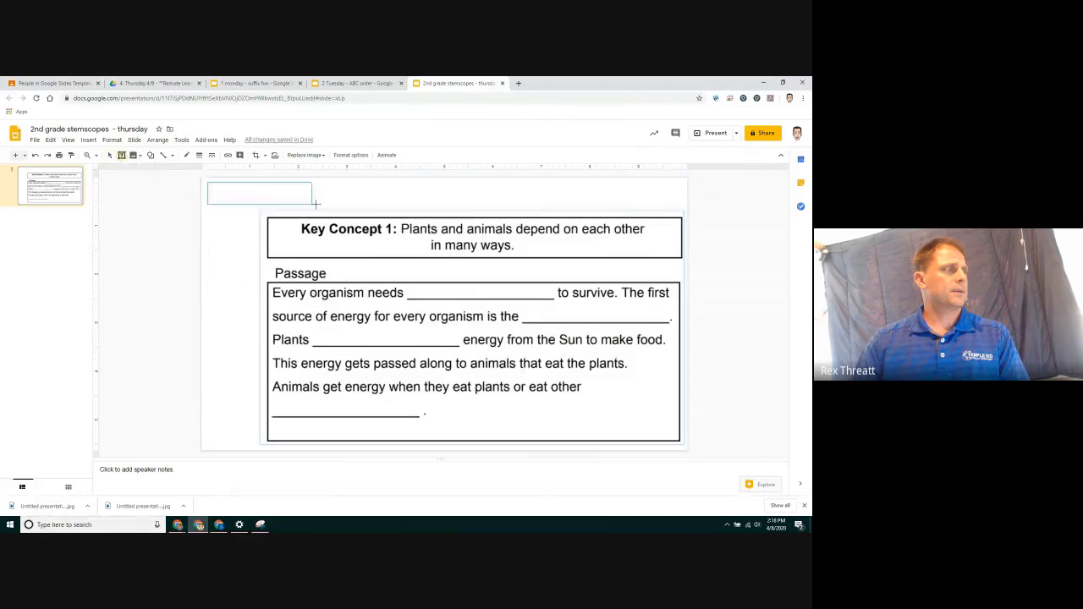
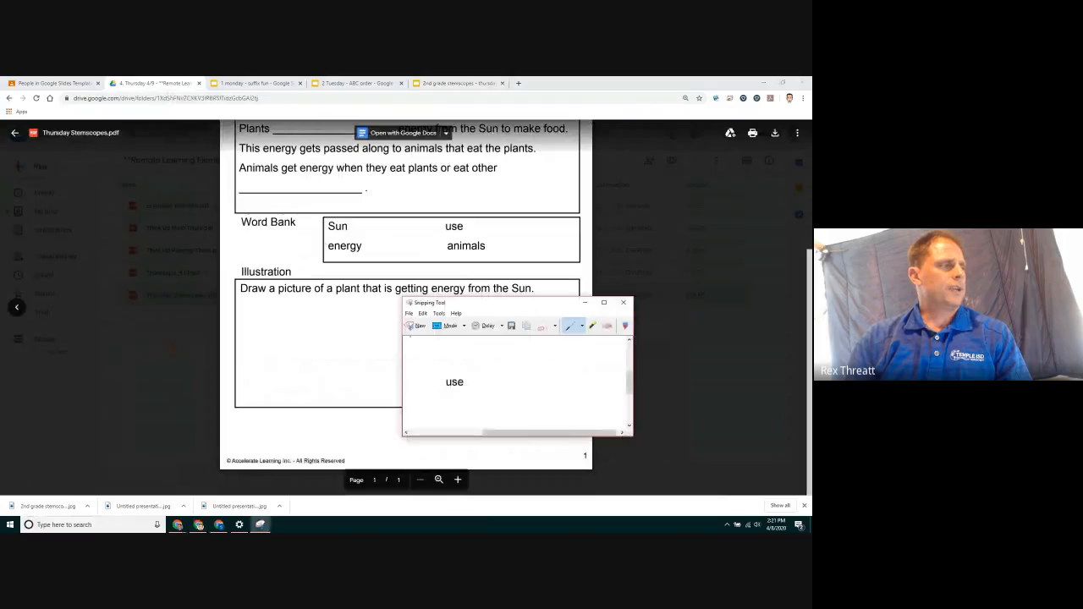
Snip the worksheet's Illustration section with the Snipping Tool
{"action": "left_click", "coordinate": [416, 326]}
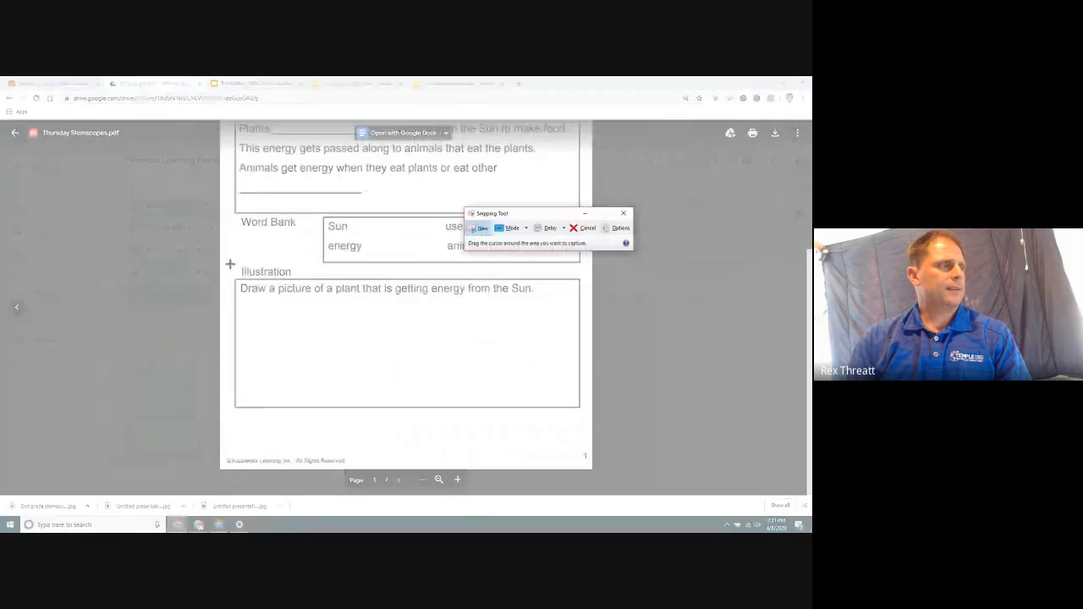
{"action": "left_click_drag", "start_coordinate": [229, 264], "coordinate": [592, 449]}
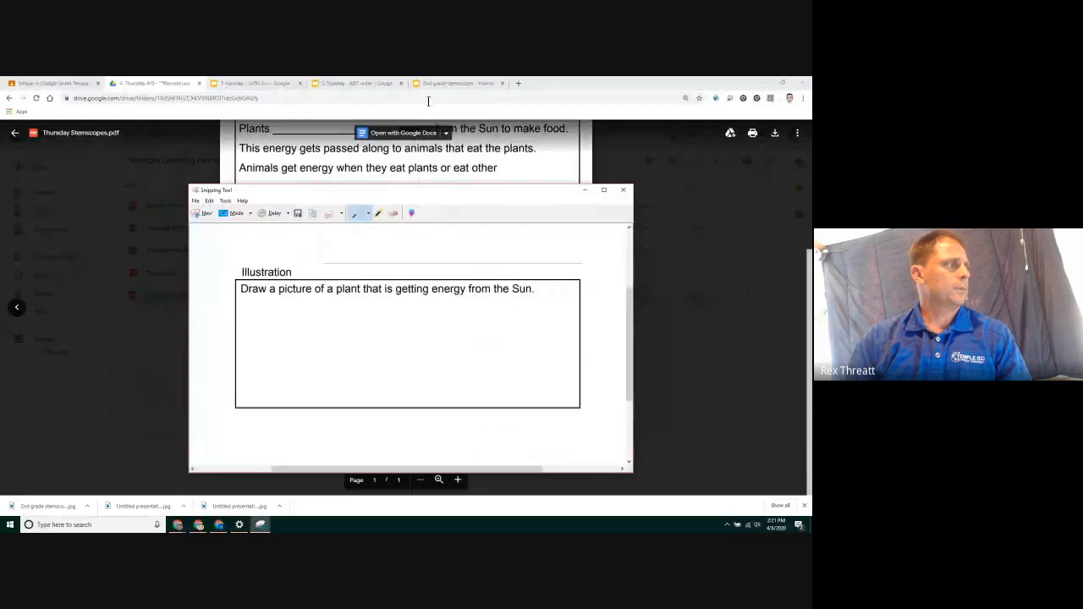
Add a new blank slide to the Thursday Stemscopes presentation
{"action": "left_click", "coordinate": [457, 83]}
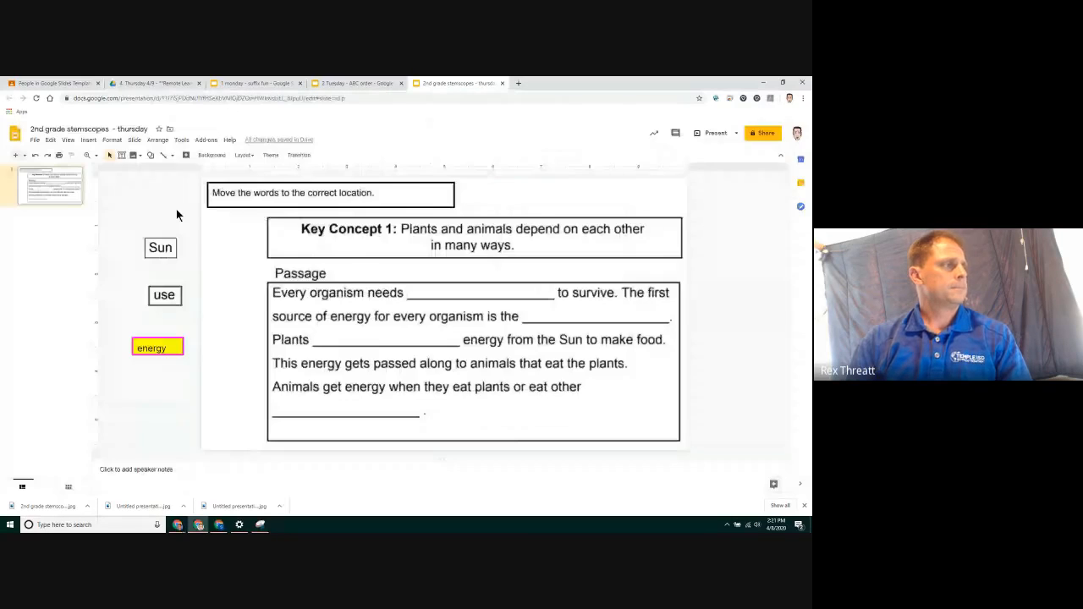
{"action": "key", "text": "ctrl+m"}
{"action": "left_click", "coordinate": [244, 159]}
{"action": "left_click", "coordinate": [299, 270]}
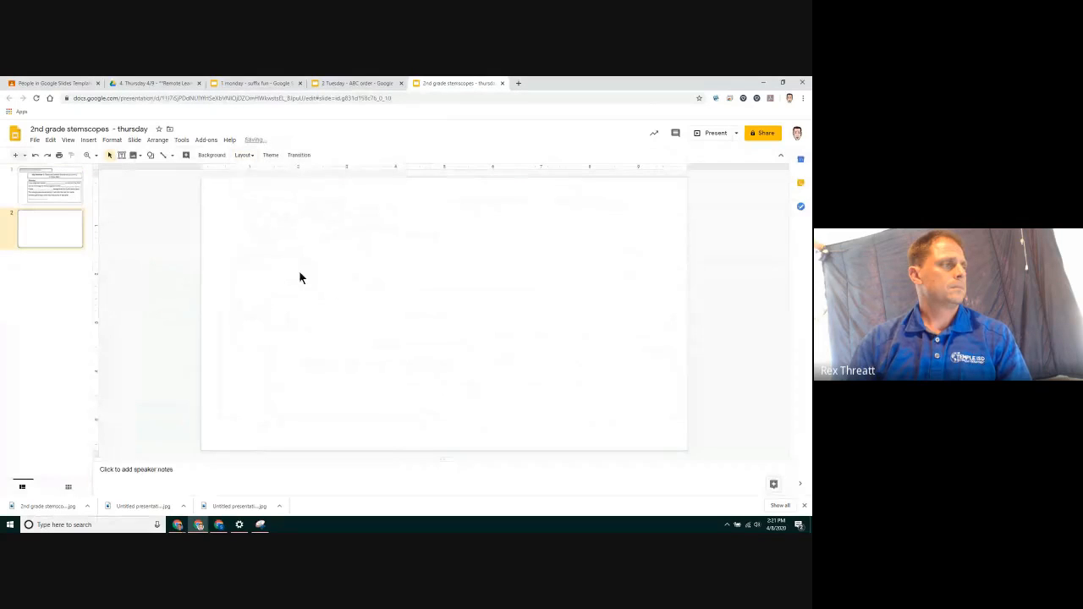
Paste the Illustration snip onto the new slide and shift it toward the slide's lower right
{"action": "right_click", "coordinate": [293, 257]}
{"action": "left_click", "coordinate": [314, 287]}
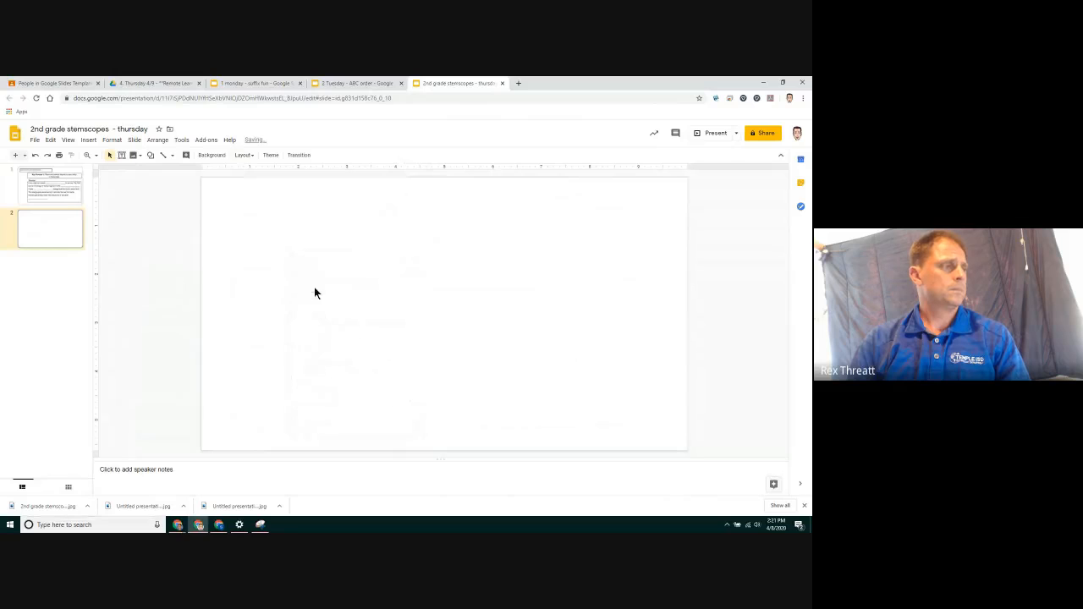
{"action": "left_click", "coordinate": [372, 421]}
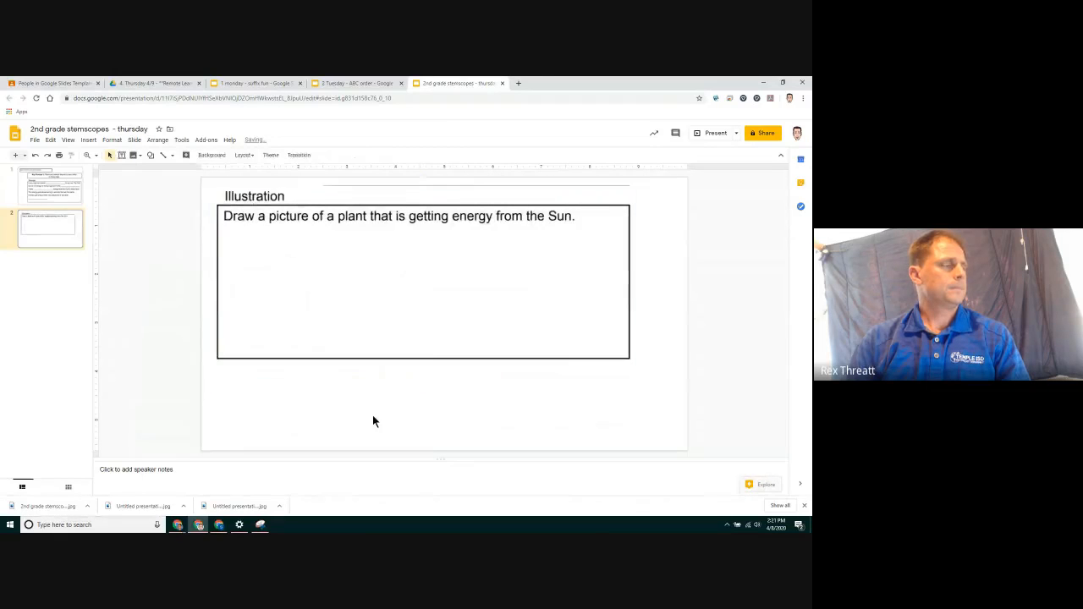
{"action": "left_click_drag", "start_coordinate": [396, 297], "coordinate": [419, 317]}
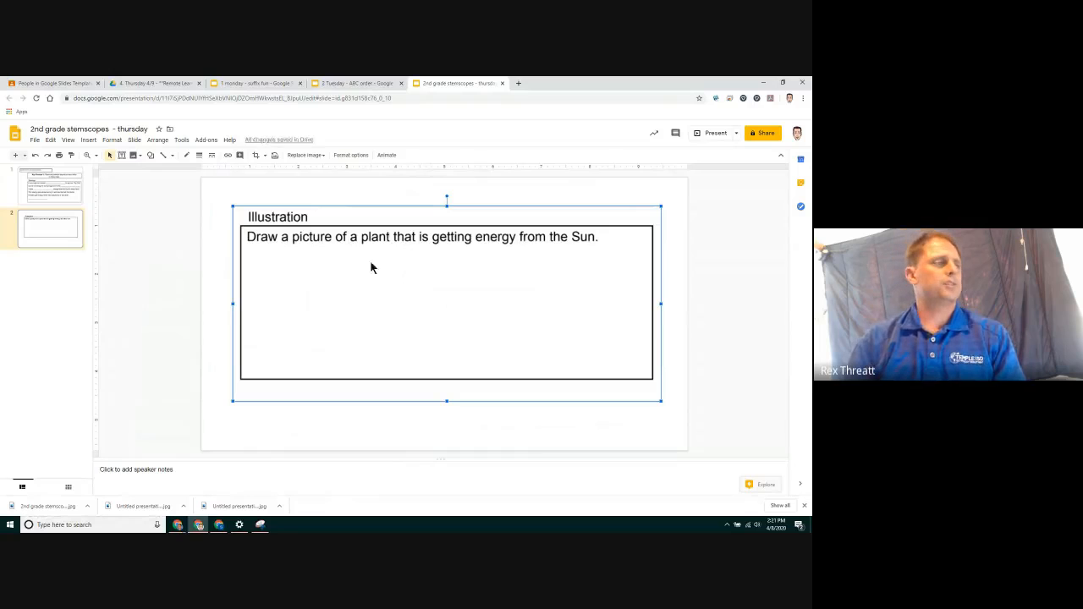
Download the current slide as a JPEG image
{"action": "left_click", "coordinate": [35, 140]}
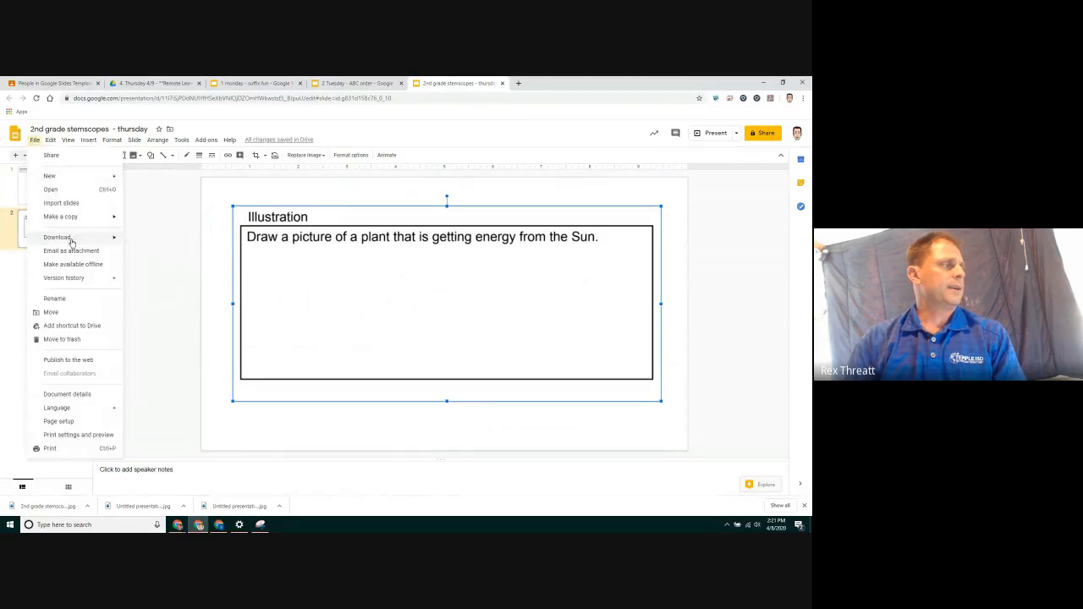
{"action": "mouse_move", "coordinate": [85, 237]}
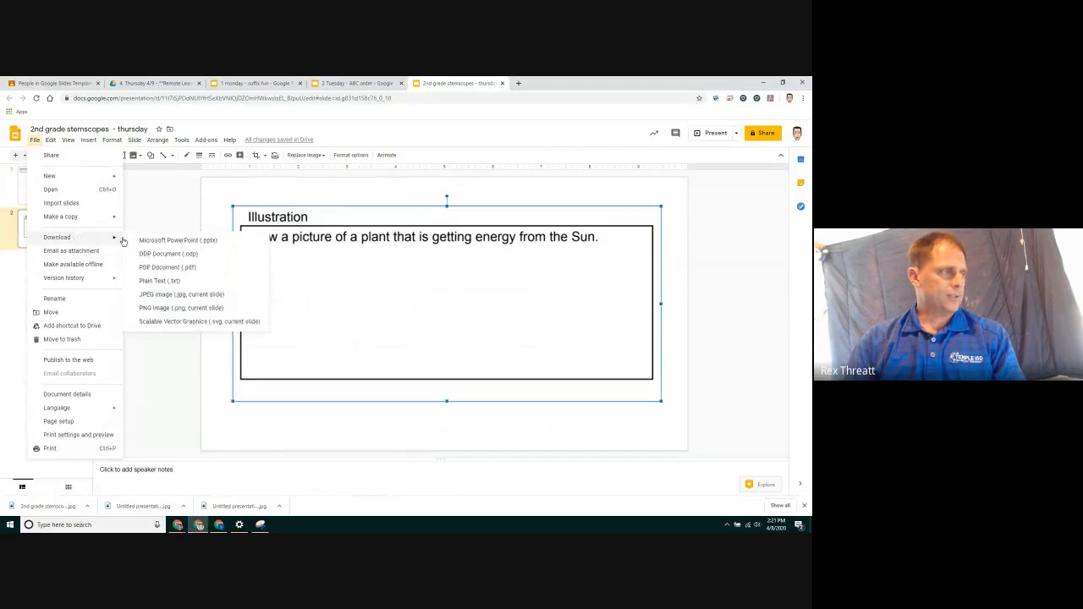
{"action": "left_click", "coordinate": [188, 292]}
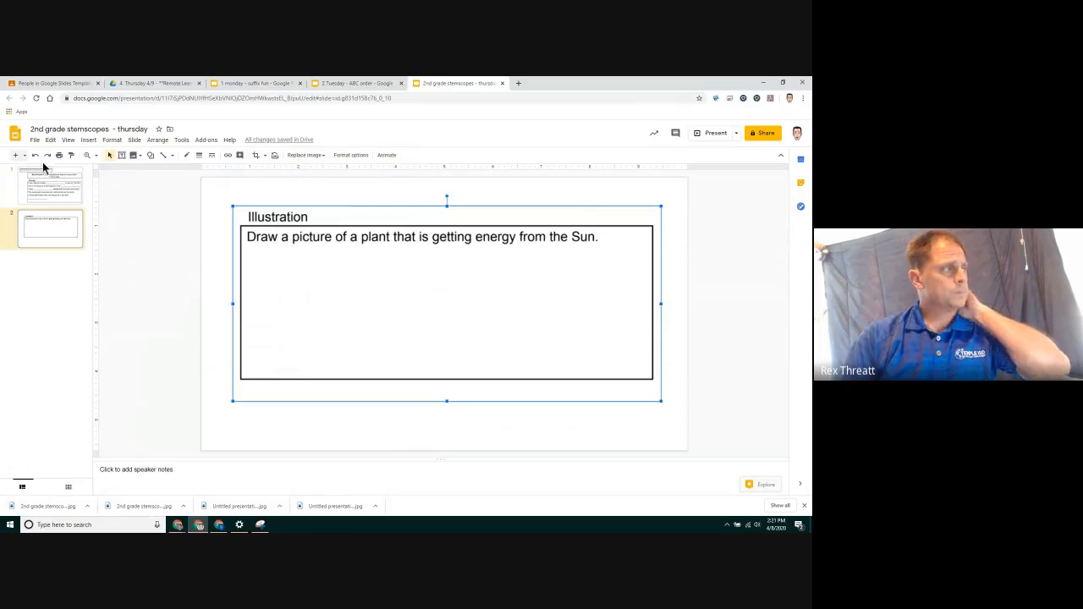
Add a new slide and set the downloaded '2nd grade stemscopes - thursday (1).jpg' as its background image
{"action": "left_click", "coordinate": [15, 156]}
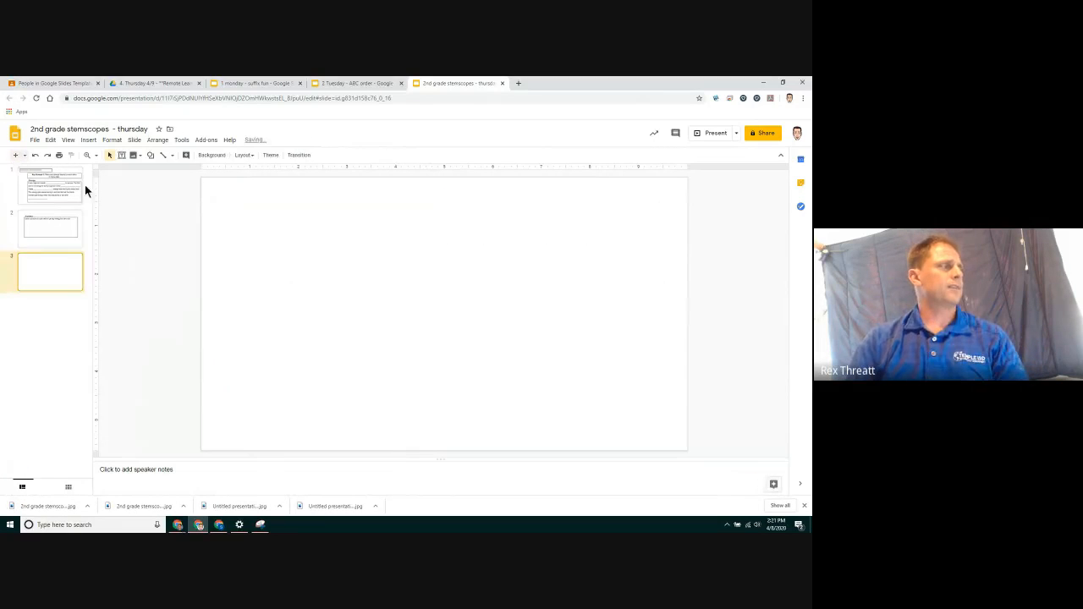
{"action": "left_click", "coordinate": [217, 155]}
{"action": "left_click", "coordinate": [432, 313]}
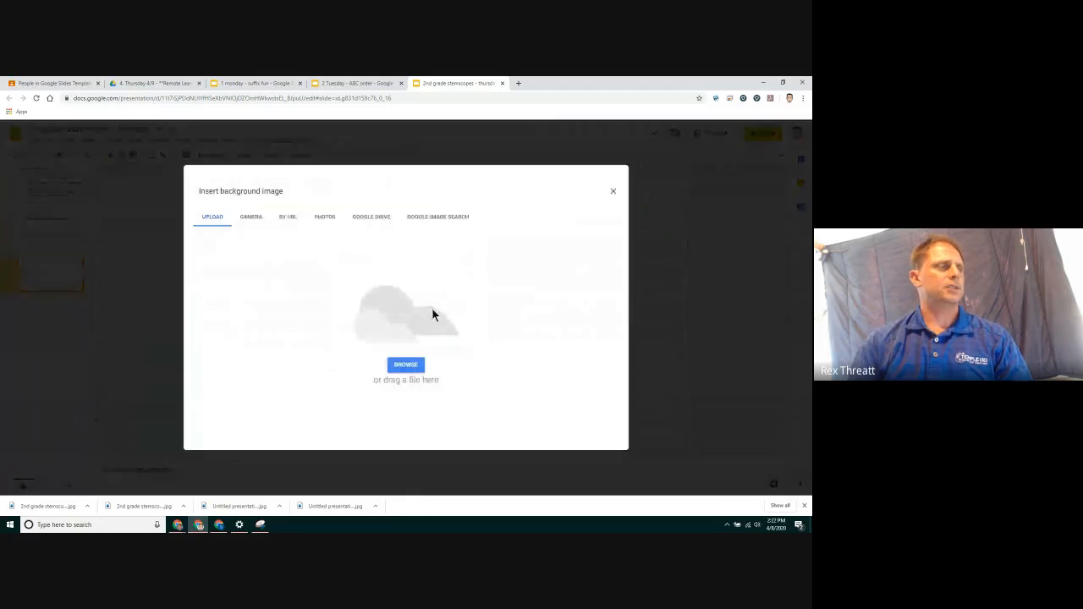
{"action": "left_click", "coordinate": [418, 366]}
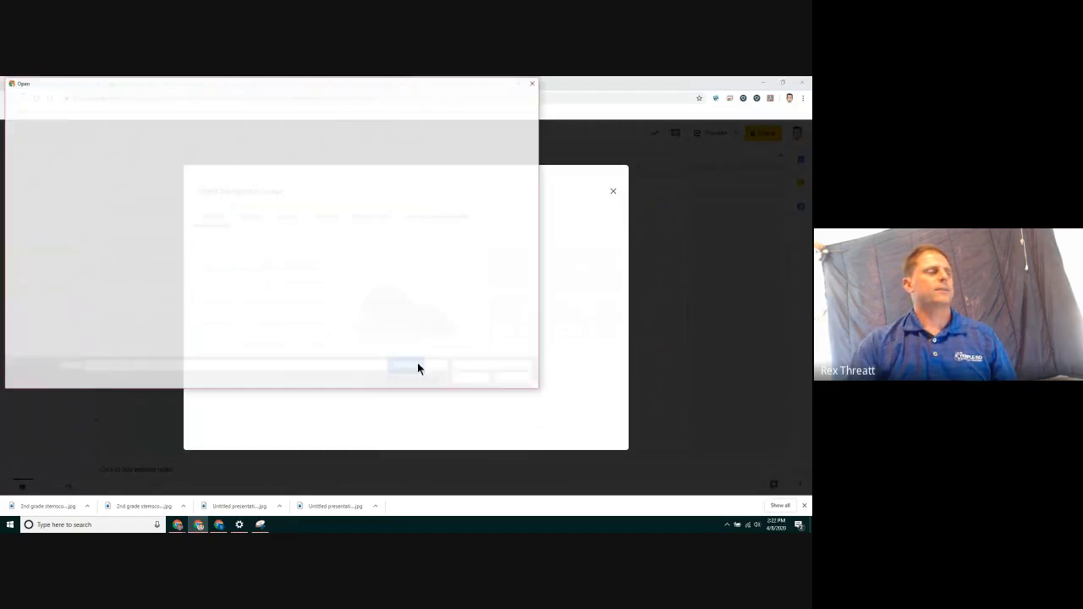
{"action": "left_click", "coordinate": [172, 161]}
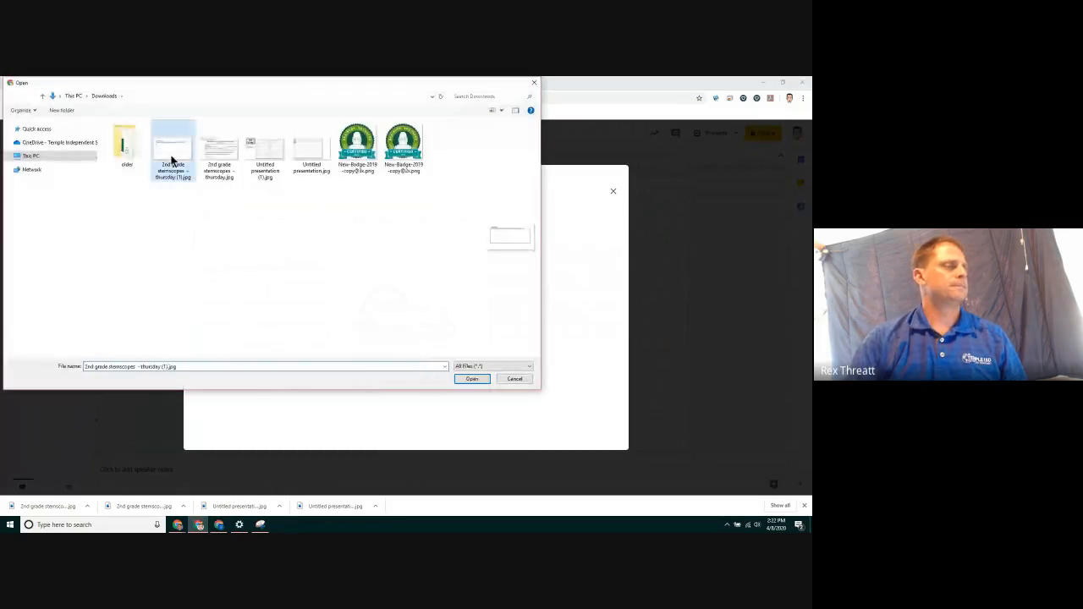
{"action": "left_click", "coordinate": [457, 380]}
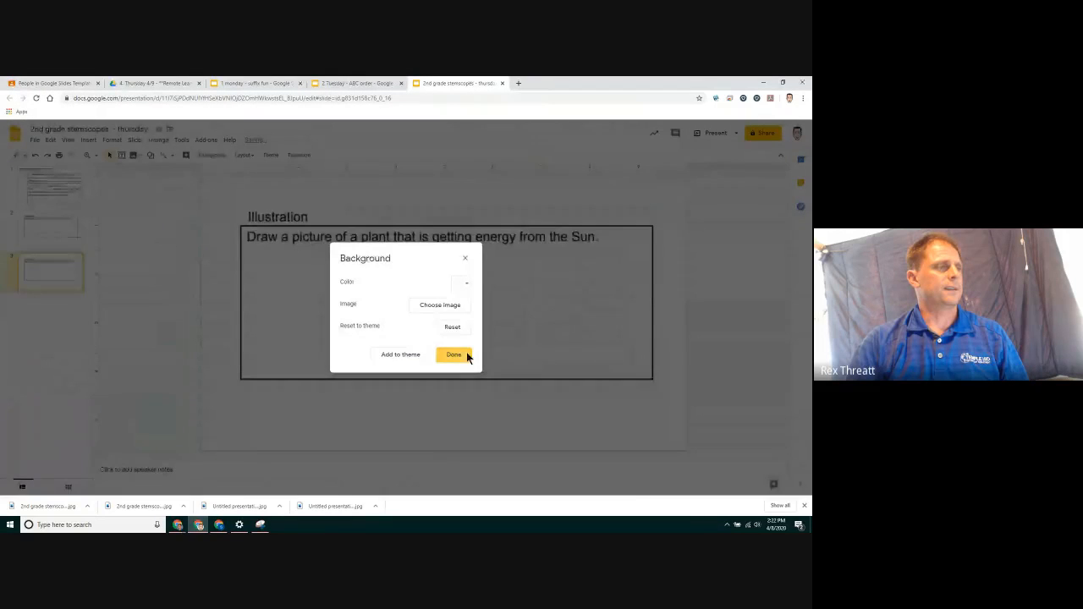
{"action": "left_click", "coordinate": [457, 355]}
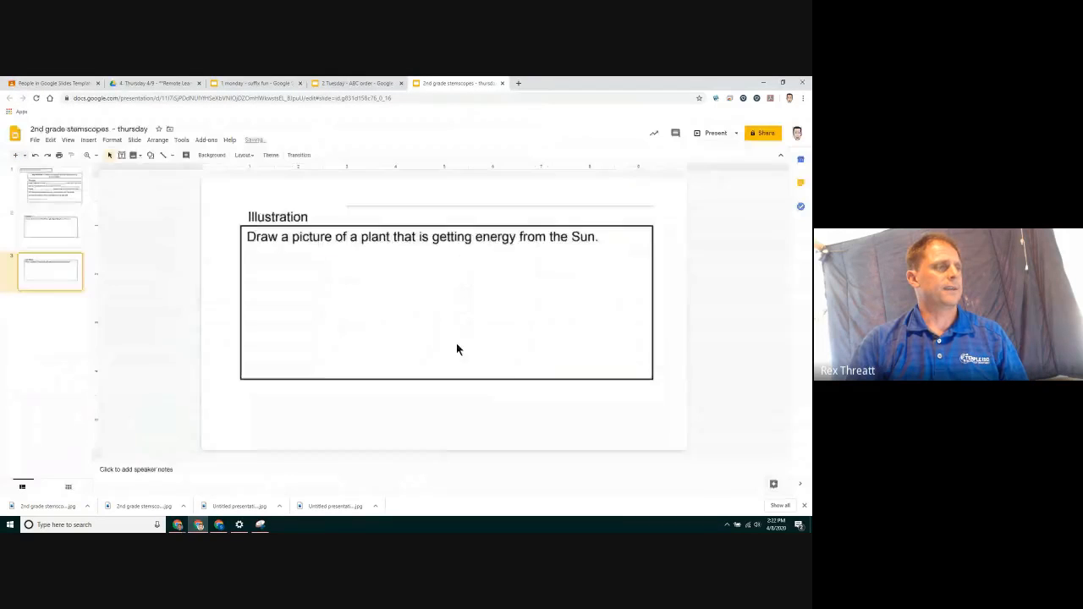
Delete the second slide holding the pasted Illustration image
{"action": "left_click", "coordinate": [48, 235]}
{"action": "right_click", "coordinate": [48, 234]}
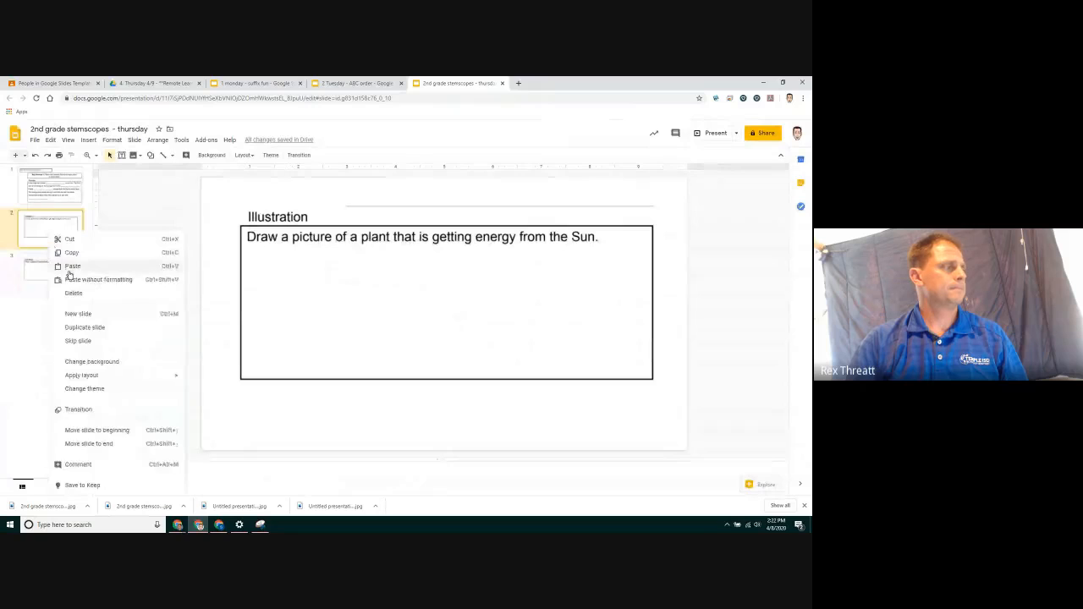
{"action": "left_click", "coordinate": [74, 293]}
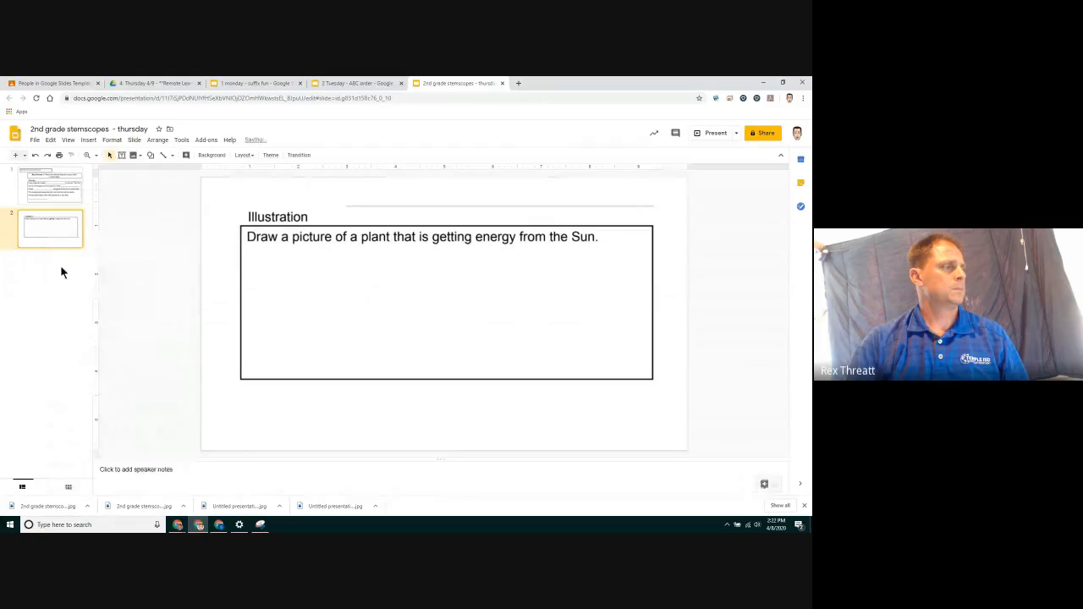
Draw a freehand scribble inside the illustration box with the Scribble tool
{"action": "left_click", "coordinate": [173, 156]}
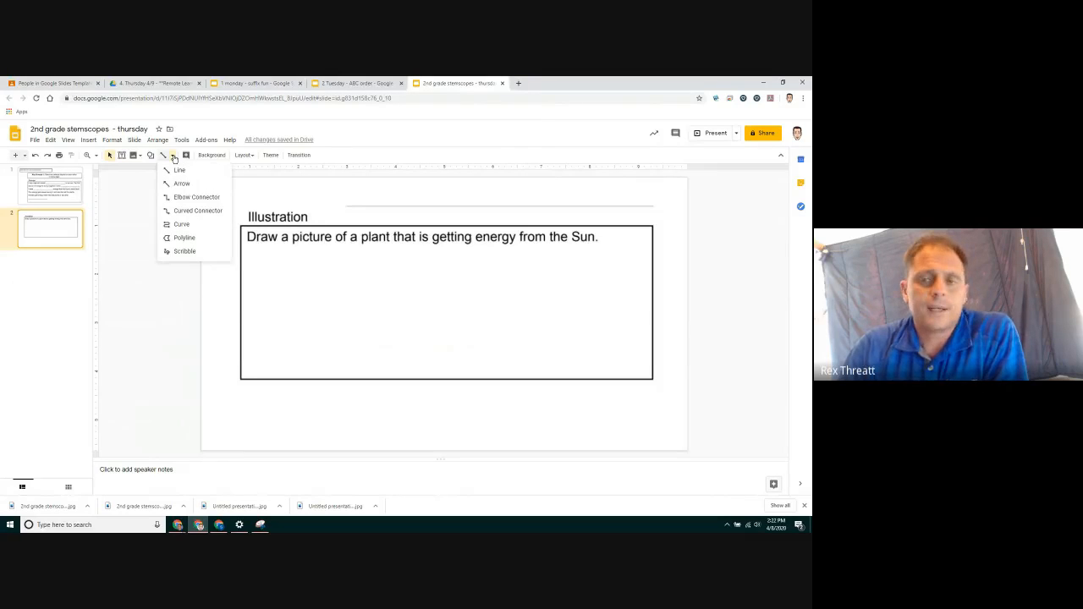
{"action": "left_click", "coordinate": [190, 252]}
{"action": "mouse_move", "coordinate": [274, 266]}
{"action": "left_mouse_down"}
{"action": "mouse_move", "coordinate": [339, 296]}
{"action": "mouse_move", "coordinate": [288, 294]}
{"action": "left_mouse_up"}
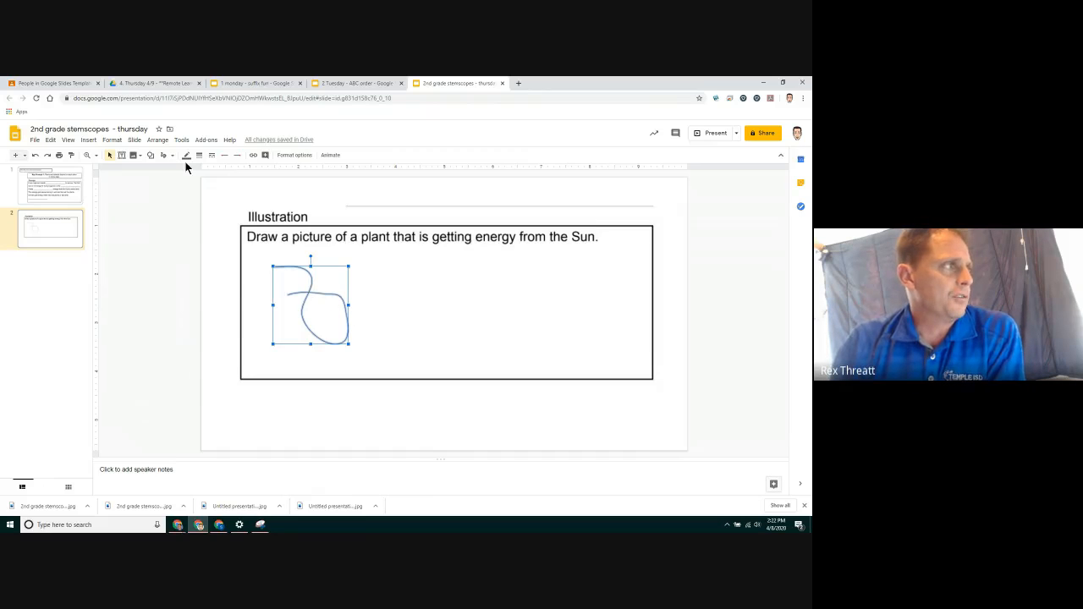
Browse the Drive New menu and its More apps list
{"action": "left_click", "coordinate": [167, 85]}
{"action": "left_click", "coordinate": [14, 133]}
{"action": "left_click", "coordinate": [31, 167]}
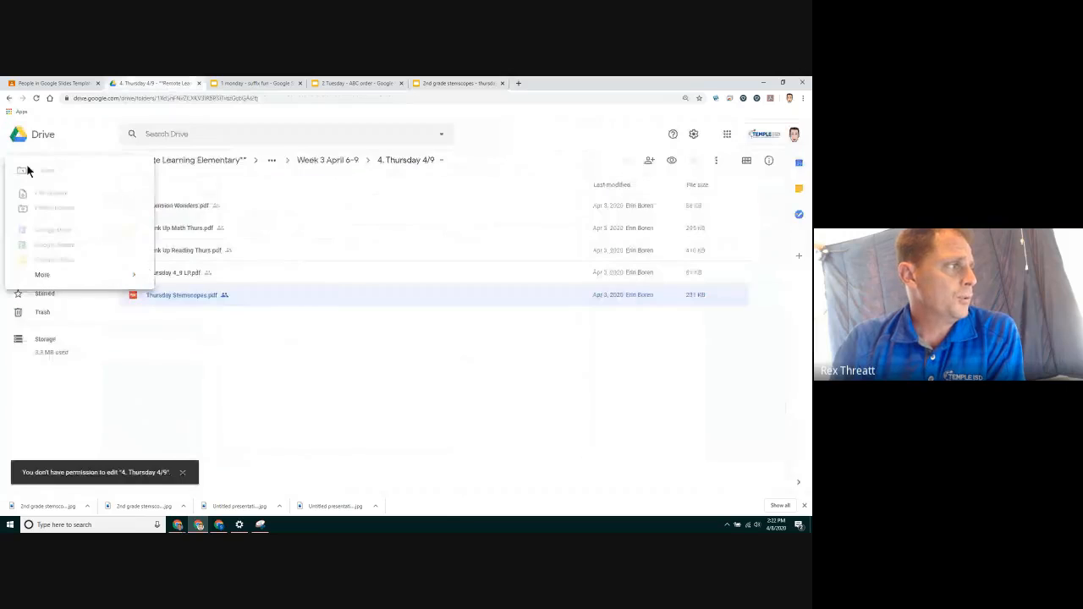
{"action": "mouse_move", "coordinate": [73, 279]}
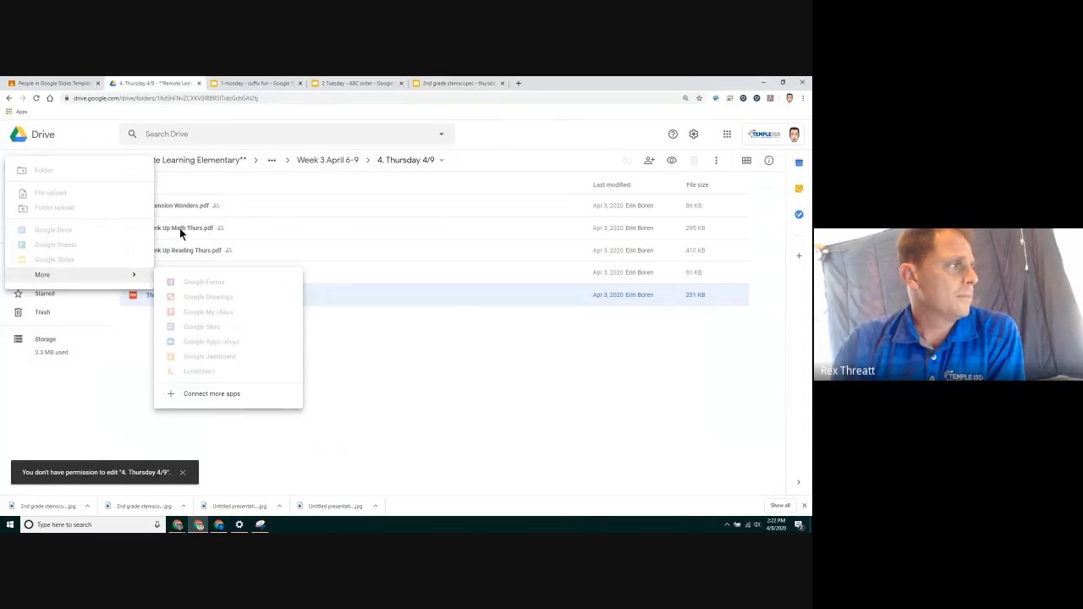
{"action": "left_click", "coordinate": [82, 139]}
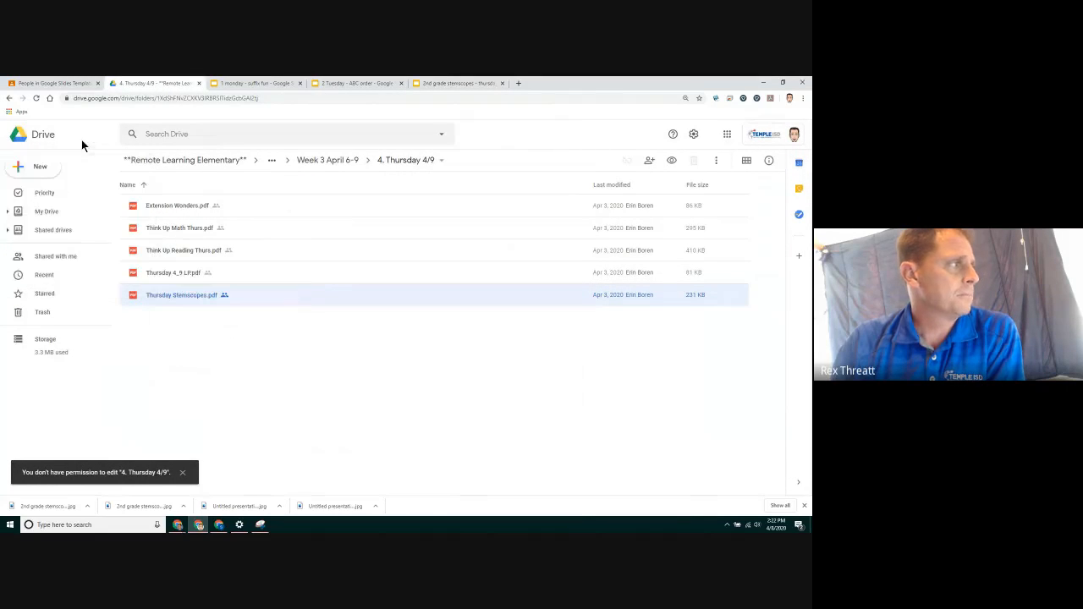
{"action": "left_click", "coordinate": [47, 211]}
{"action": "left_click", "coordinate": [38, 167]}
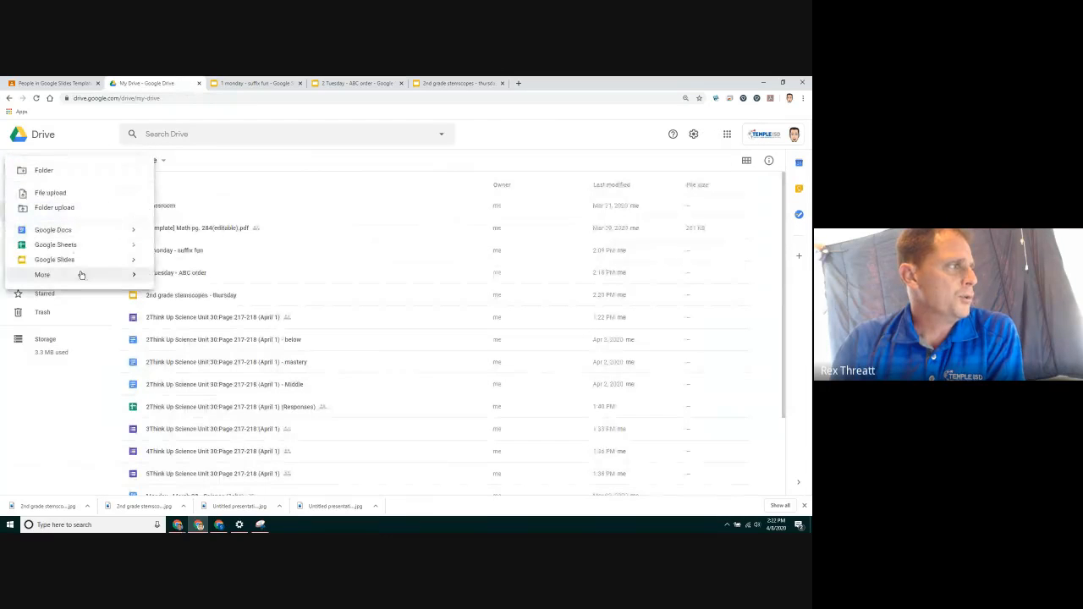
{"action": "mouse_move", "coordinate": [80, 275]}
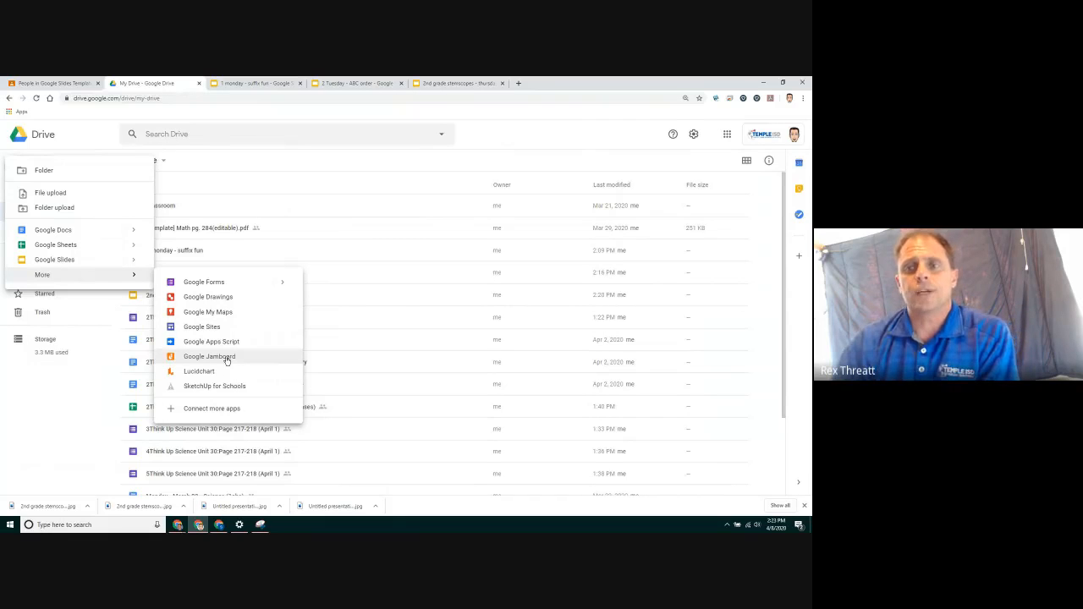
Create a new Classroom assignment titled 'slides templates'
{"action": "left_click", "coordinate": [74, 84]}
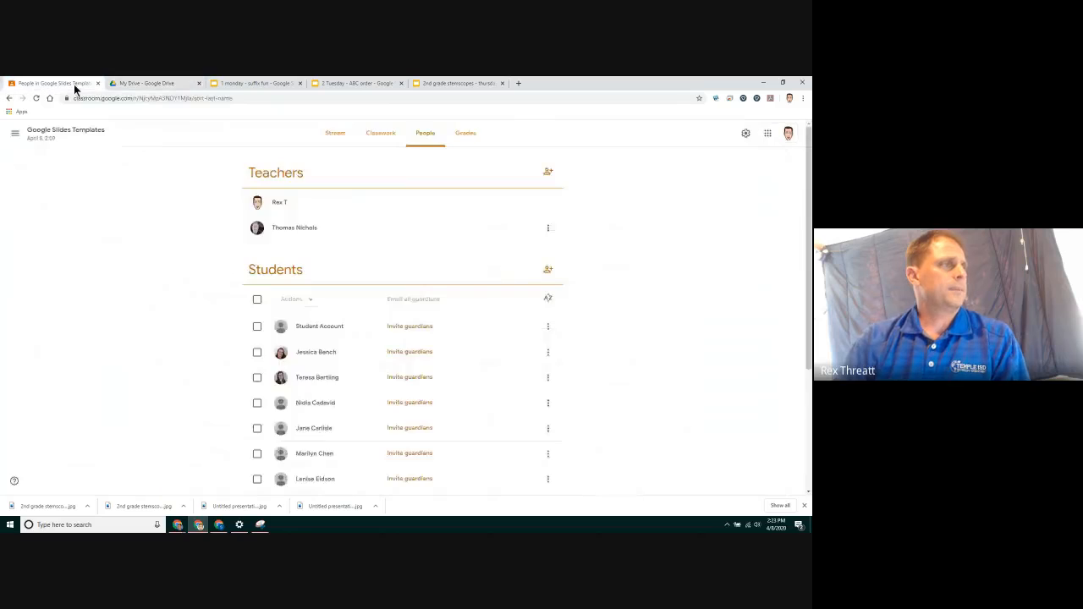
{"action": "left_click", "coordinate": [377, 134]}
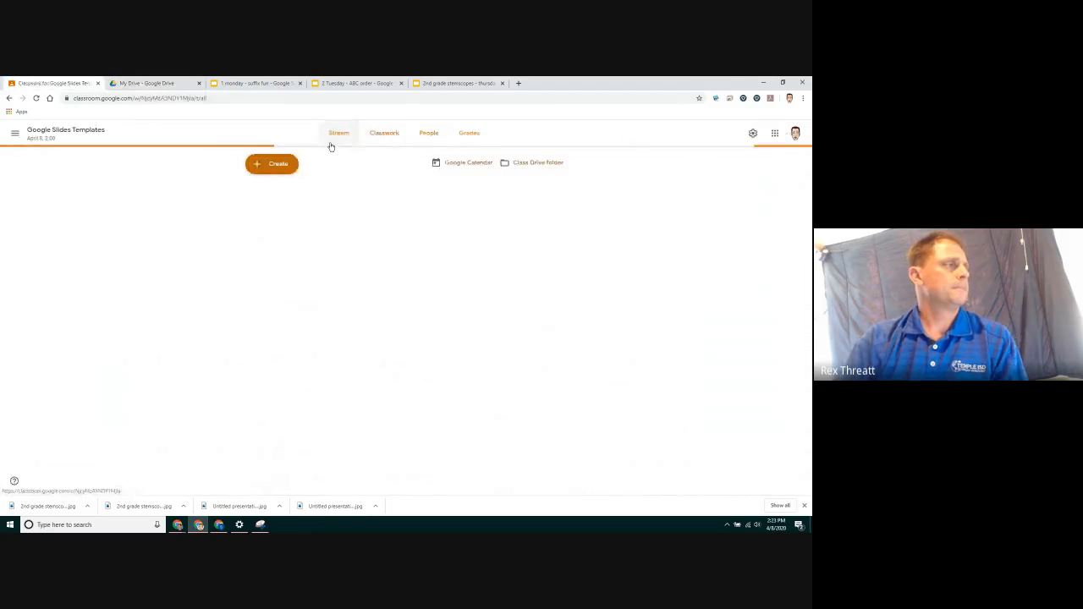
{"action": "left_click", "coordinate": [296, 164]}
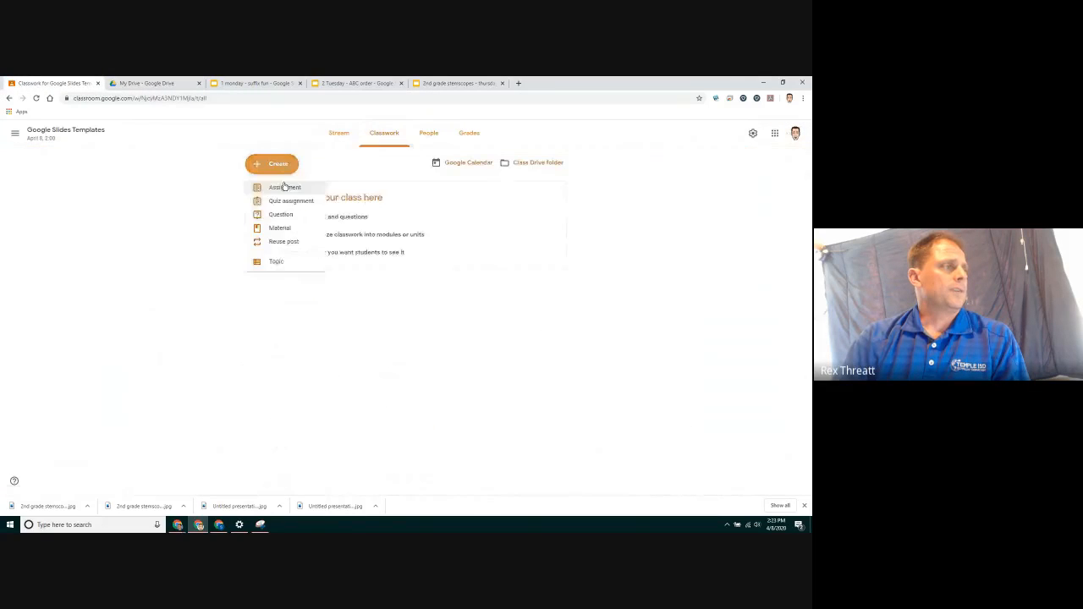
{"action": "left_click", "coordinate": [283, 183]}
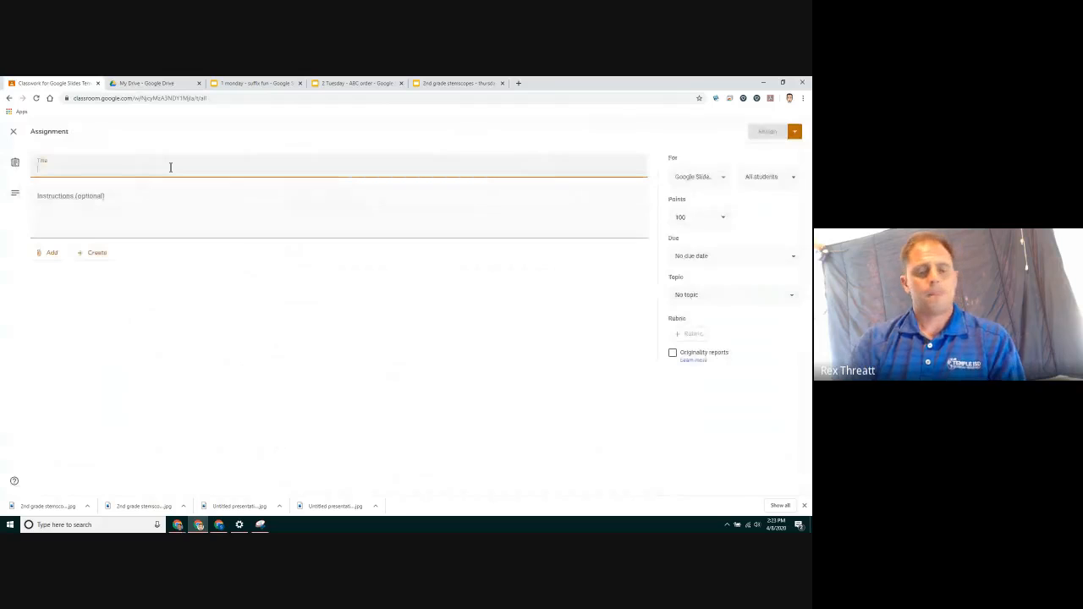
{"action": "type", "text": "slide"}
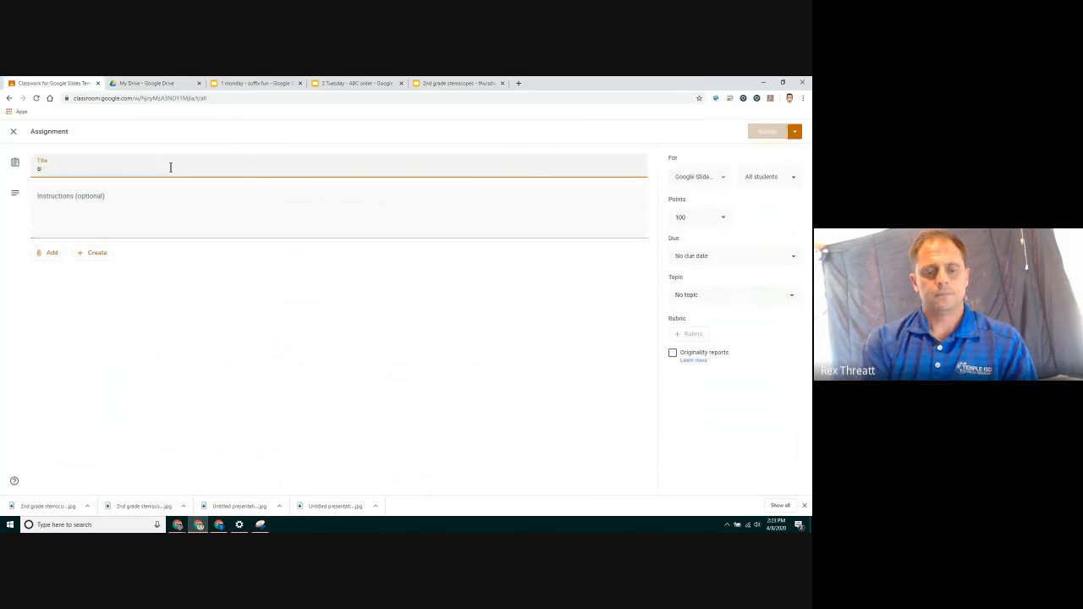
{"action": "type", "text": "s templates"}
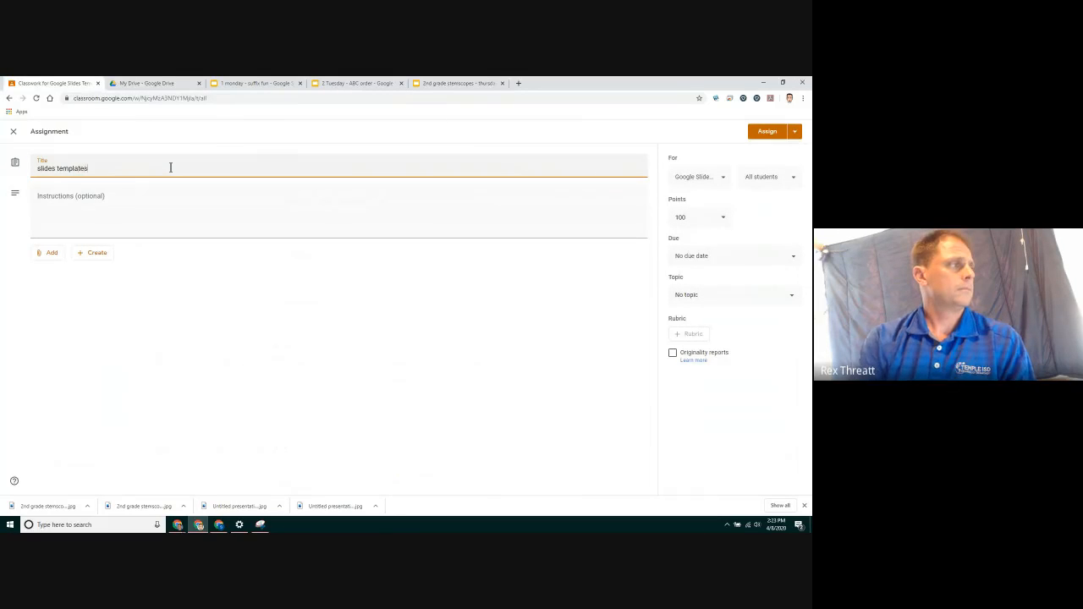
Attach the Slides files '2nd grade stemscopes - thursday', '2 Tuesday - ABC order' and '1 monday - suffix fun' from Drive
{"action": "left_click", "coordinate": [41, 255]}
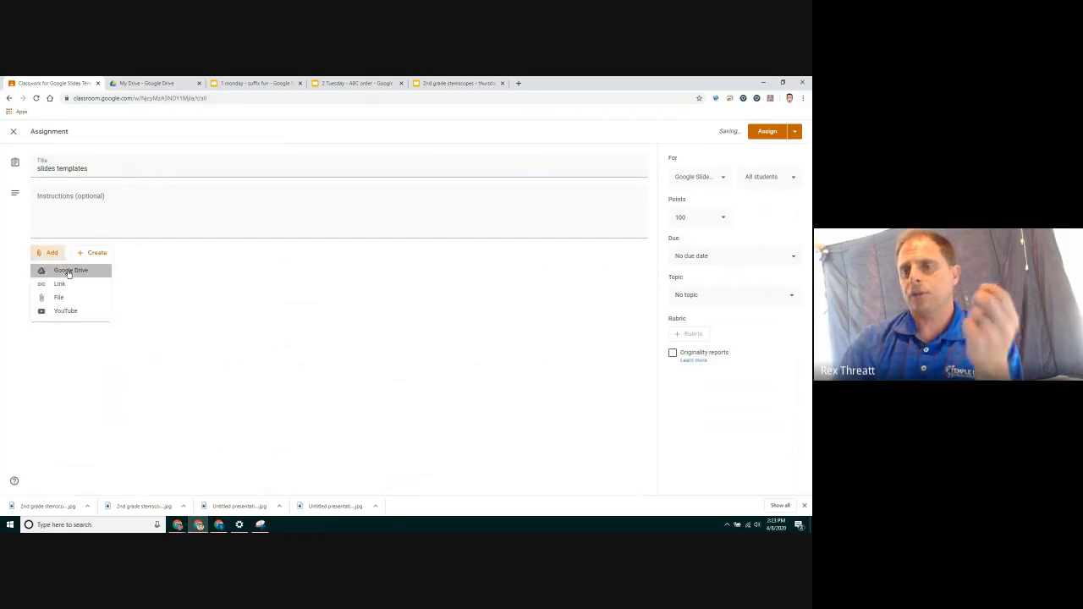
{"action": "left_click", "coordinate": [69, 272]}
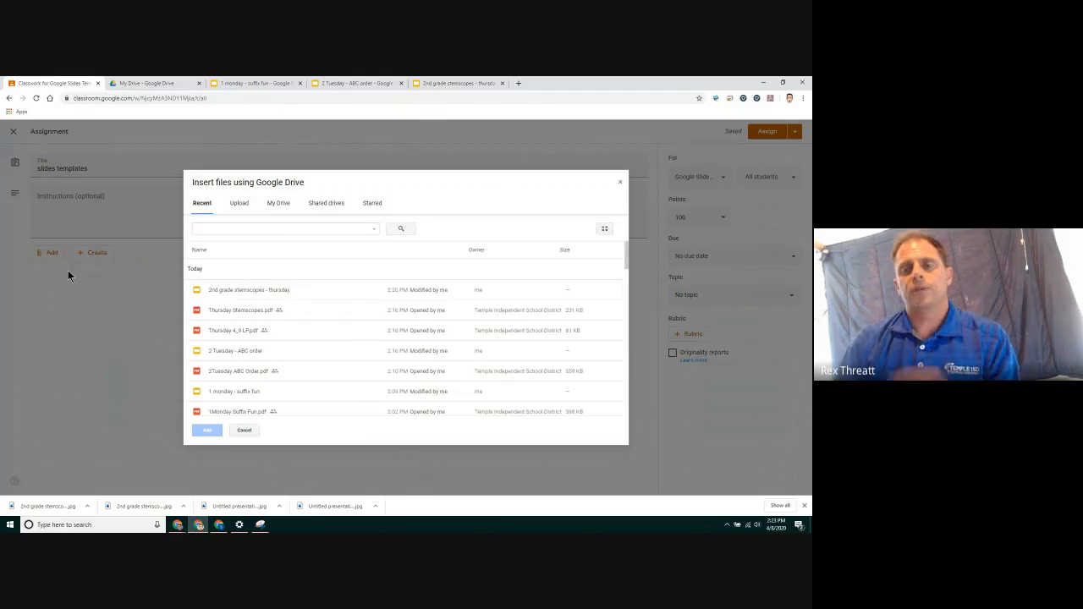
{"action": "left_click", "coordinate": [240, 294]}
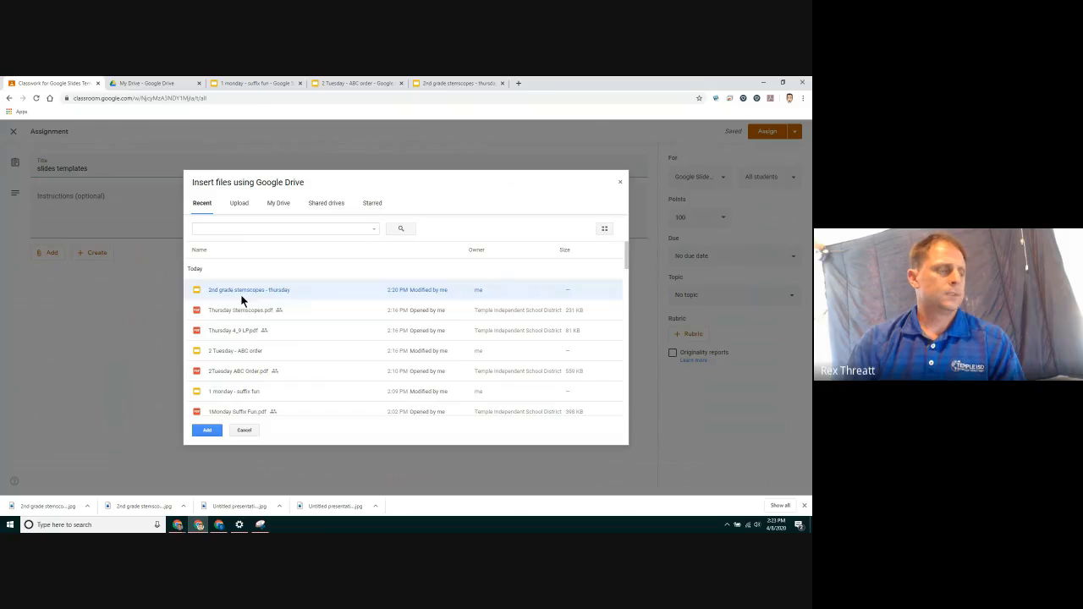
{"action": "left_click", "coordinate": [244, 352]}
{"action": "left_click", "coordinate": [244, 392]}
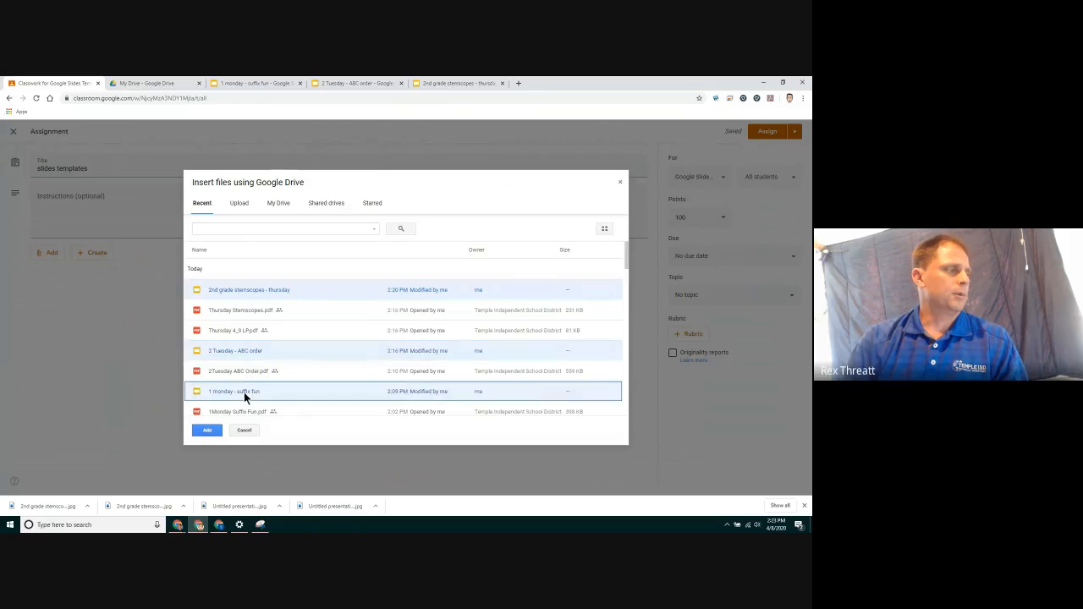
{"action": "left_click", "coordinate": [207, 432]}
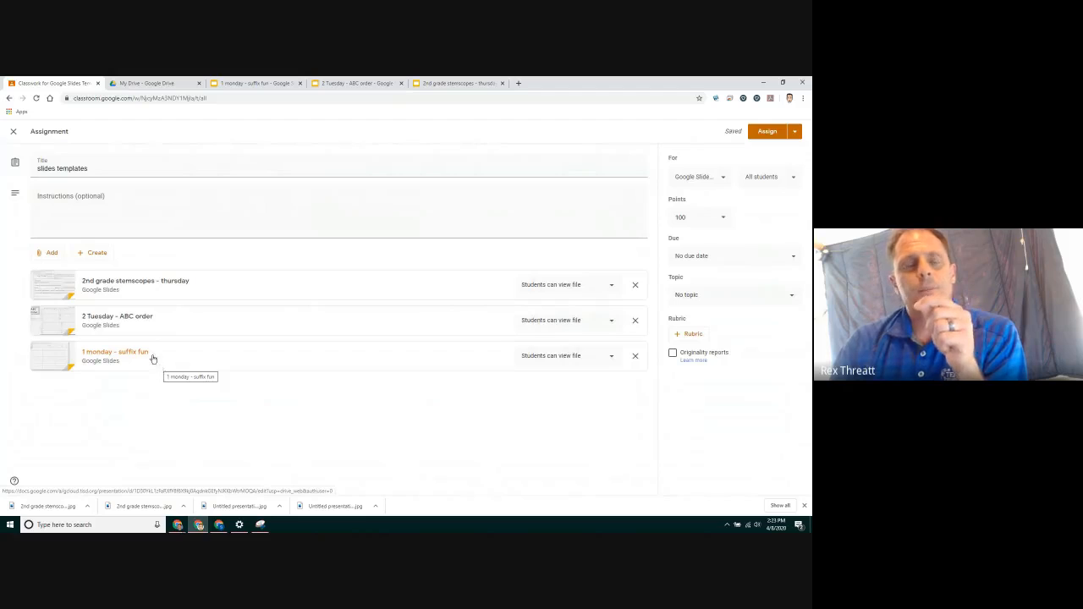
Set all three attachments to 'Make a copy for each student' and assign the assignment
{"action": "left_click", "coordinate": [604, 285]}
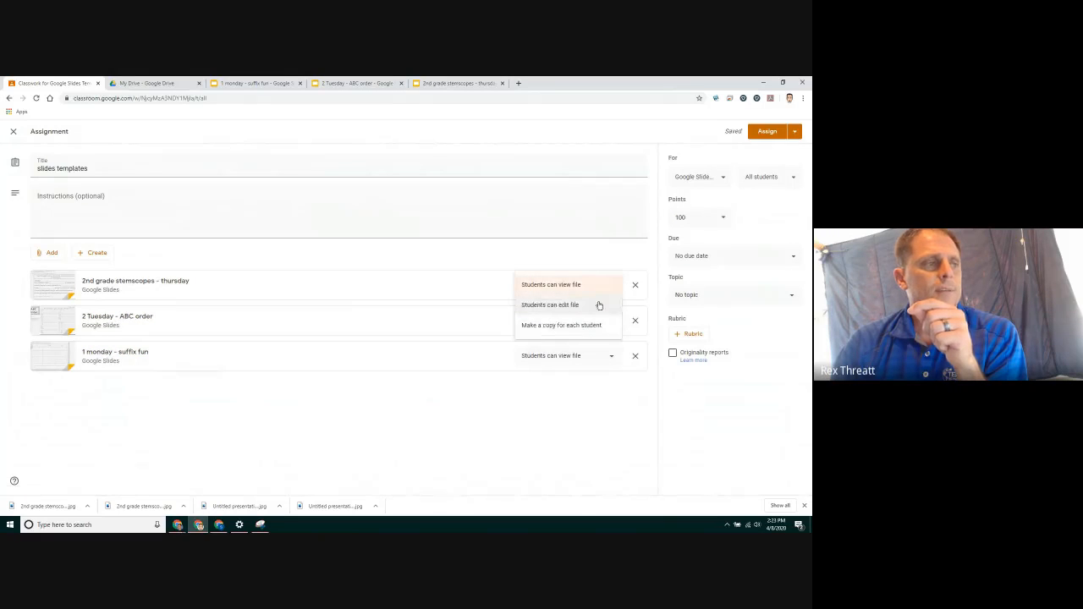
{"action": "left_click", "coordinate": [603, 323]}
{"action": "left_click", "coordinate": [604, 321]}
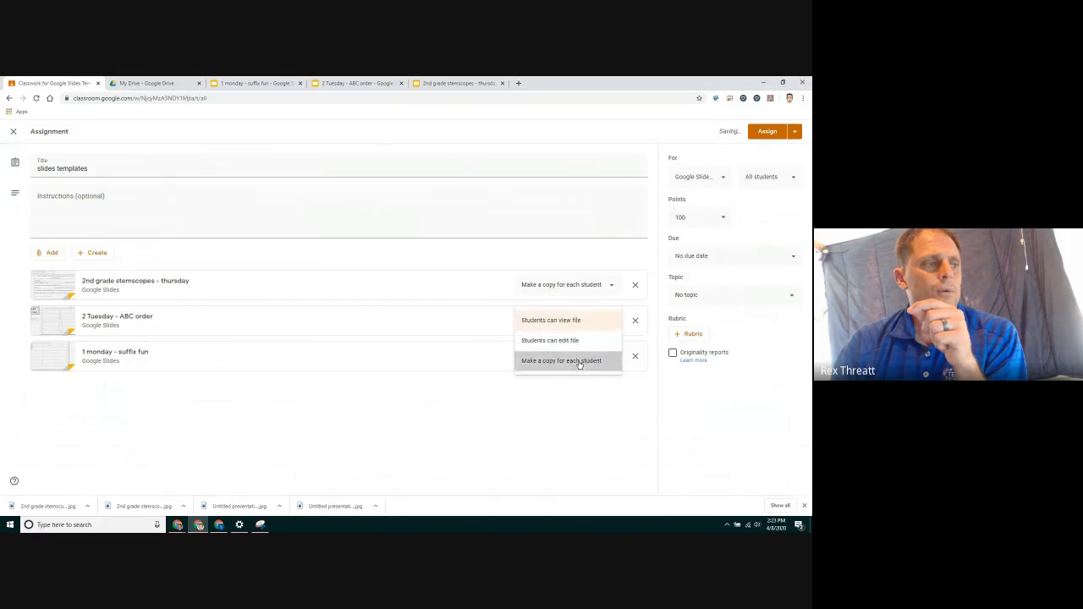
{"action": "left_click", "coordinate": [605, 360]}
{"action": "left_click", "coordinate": [610, 357]}
{"action": "left_click", "coordinate": [575, 396]}
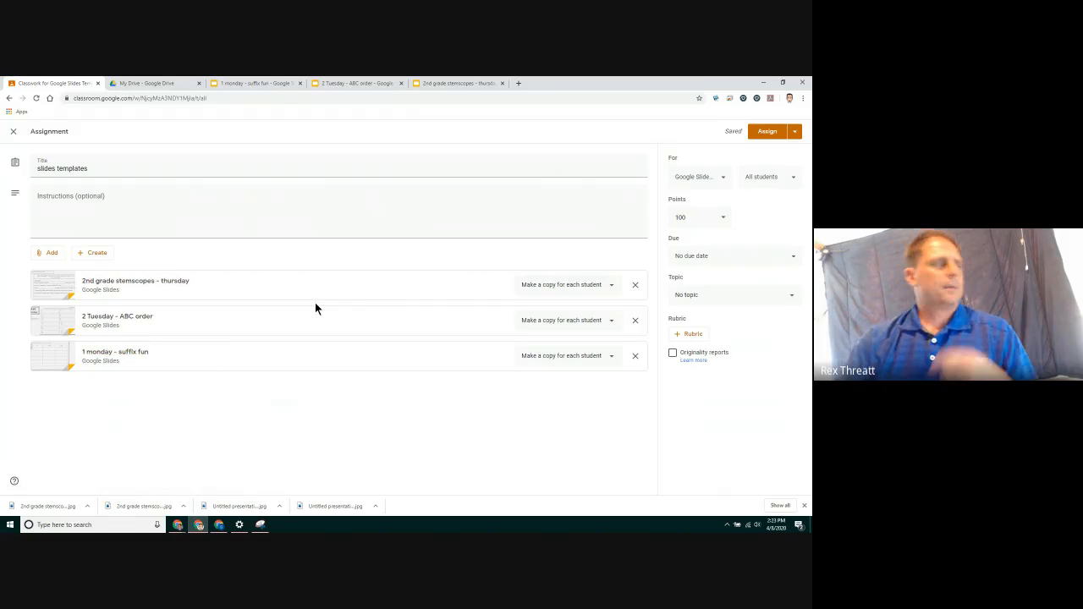
{"action": "left_click", "coordinate": [768, 133]}
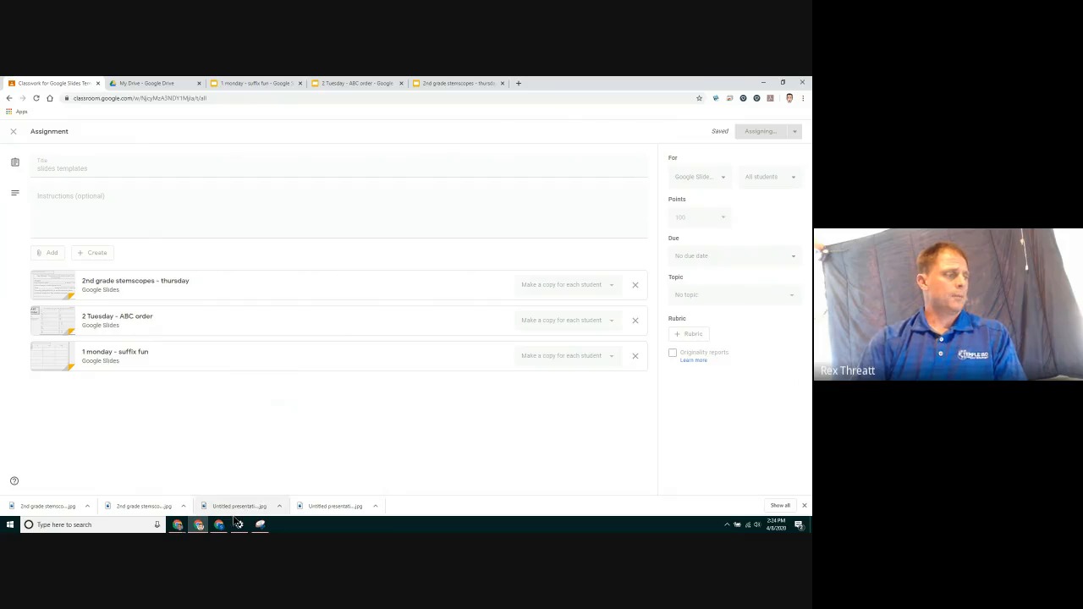
Switch to the student account window and open the 'slides templates' assignment from Classwork
{"action": "mouse_move", "coordinate": [221, 525]}
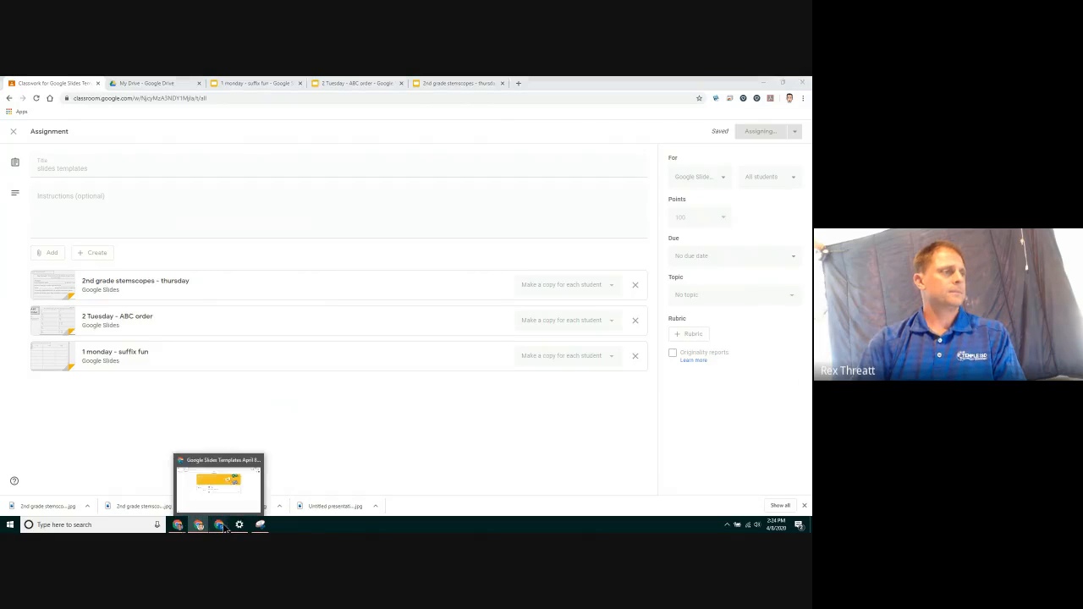
{"action": "left_click", "coordinate": [217, 484]}
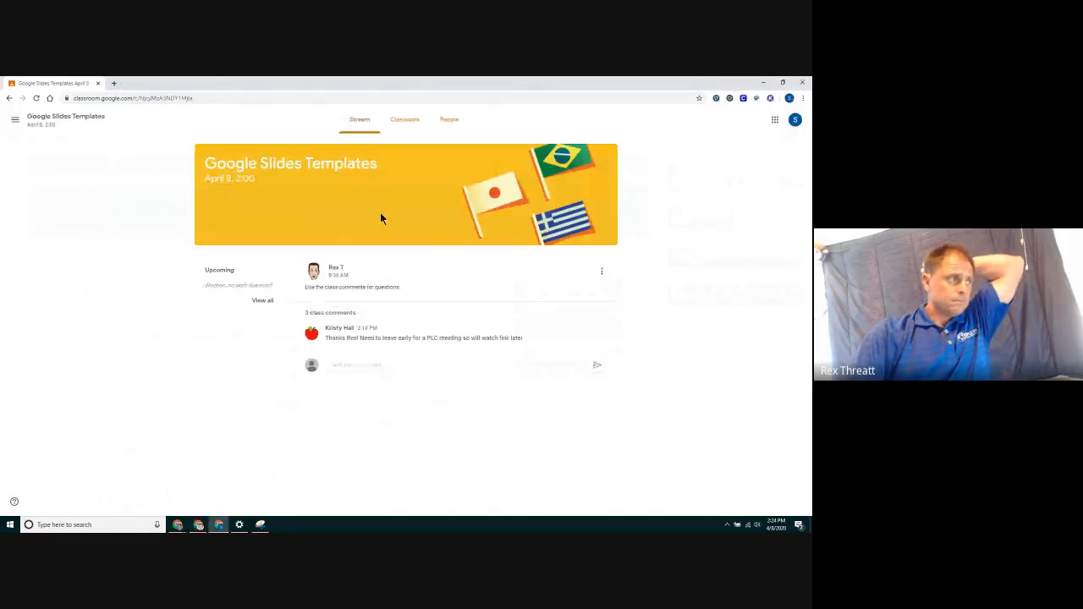
{"action": "left_click", "coordinate": [406, 123]}
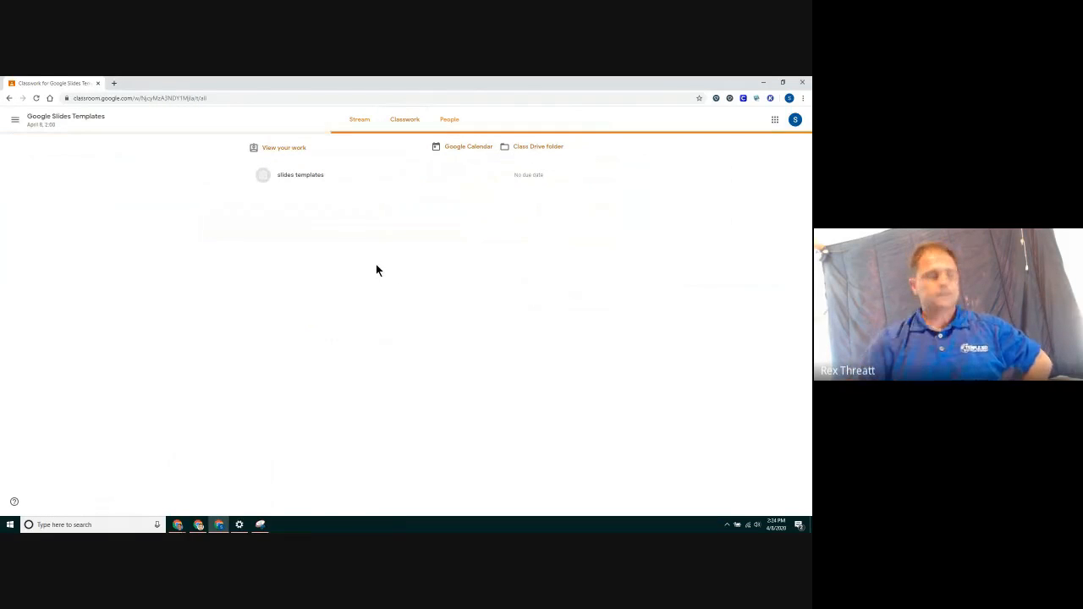
{"action": "left_click", "coordinate": [314, 175]}
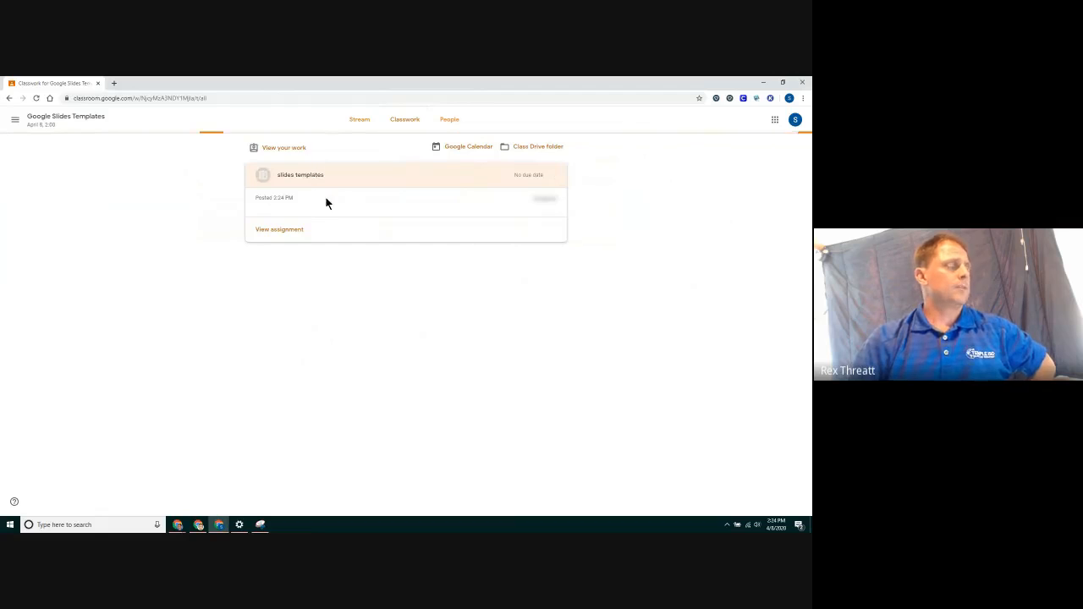
{"action": "left_click", "coordinate": [290, 233]}
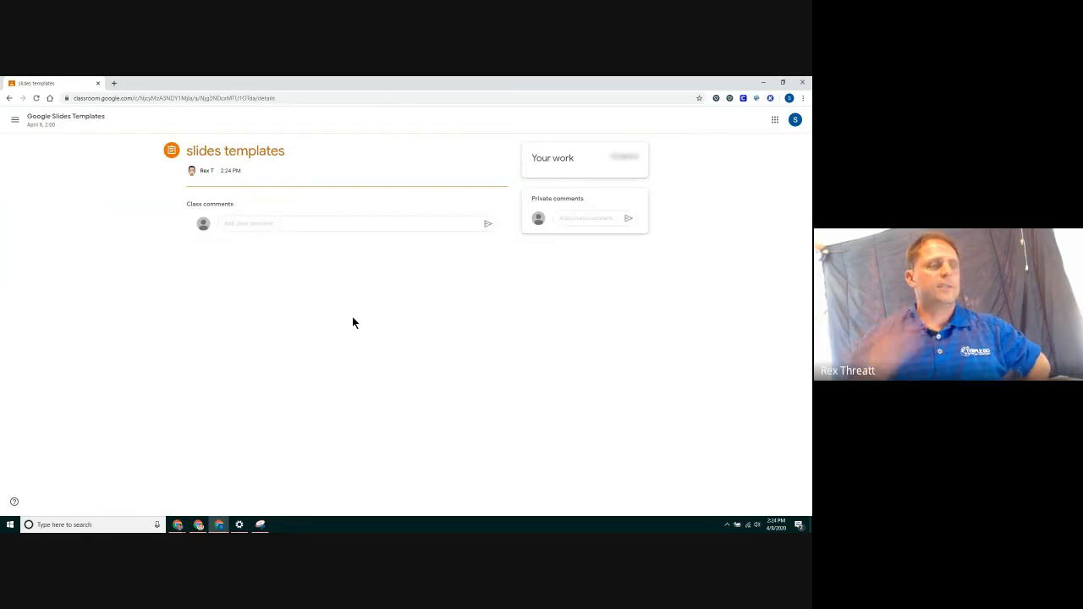
{"action": "left_click", "coordinate": [36, 99]}
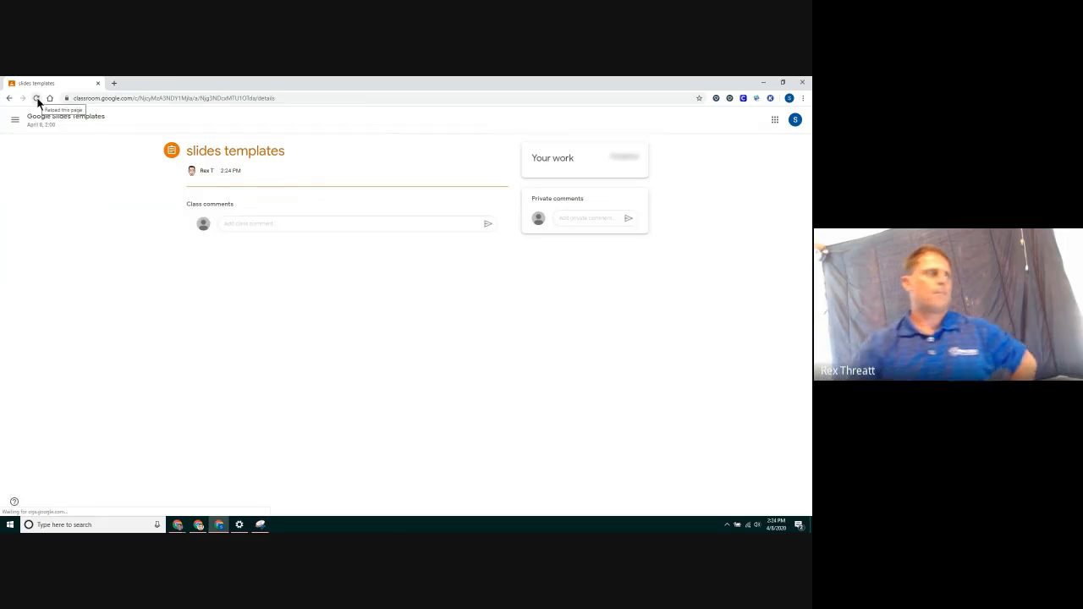
{"action": "left_click", "coordinate": [38, 99]}
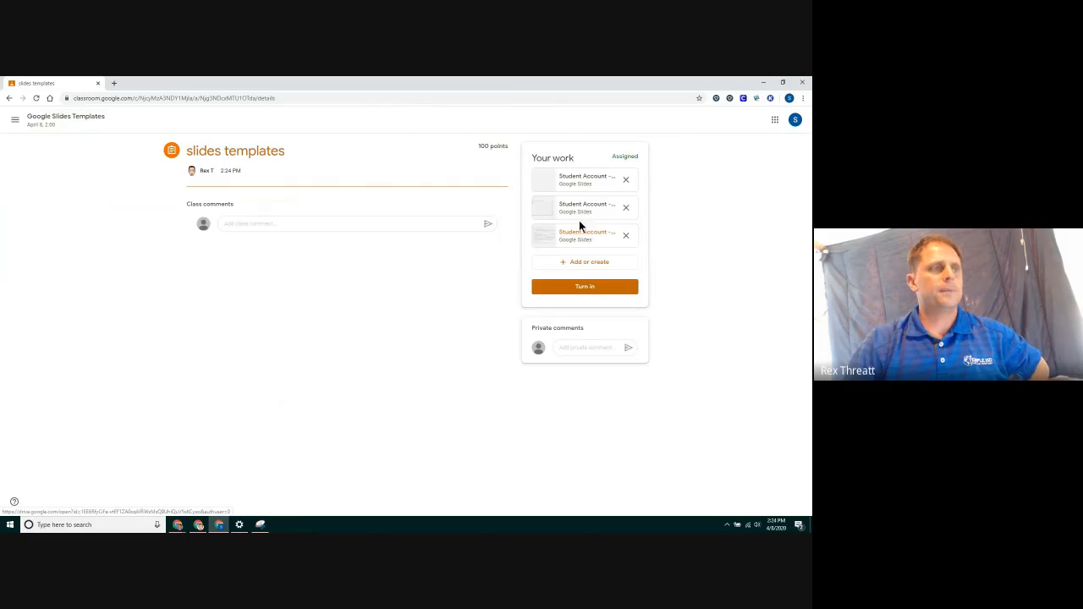
Open the student copy of the ABC order slides and drag the cards any, many and now into rows 1 to 3
{"action": "left_click", "coordinate": [574, 178]}
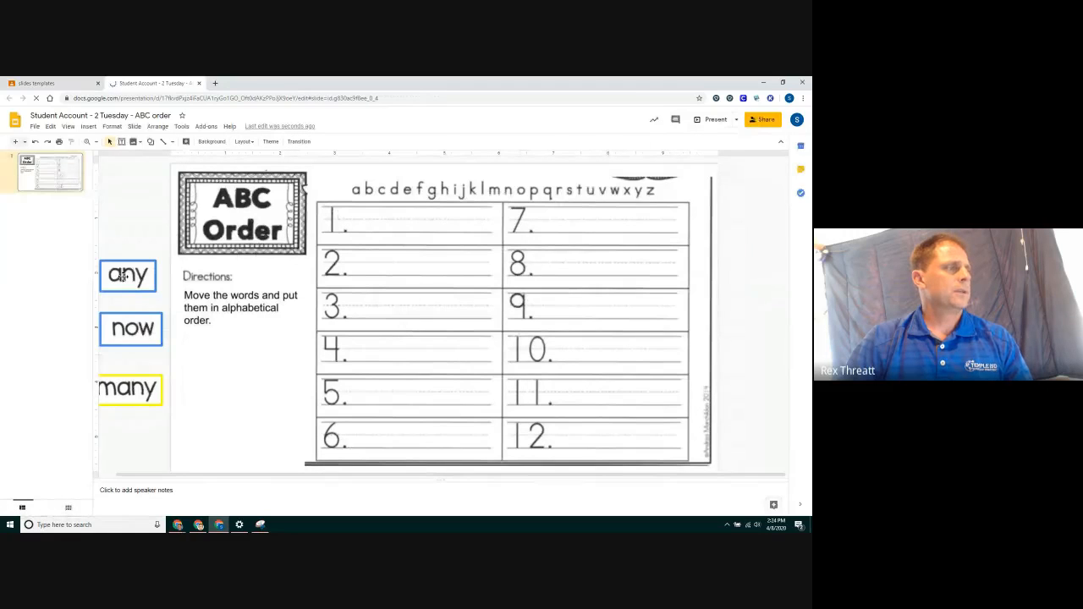
{"action": "left_click_drag", "start_coordinate": [121, 274], "coordinate": [407, 223]}
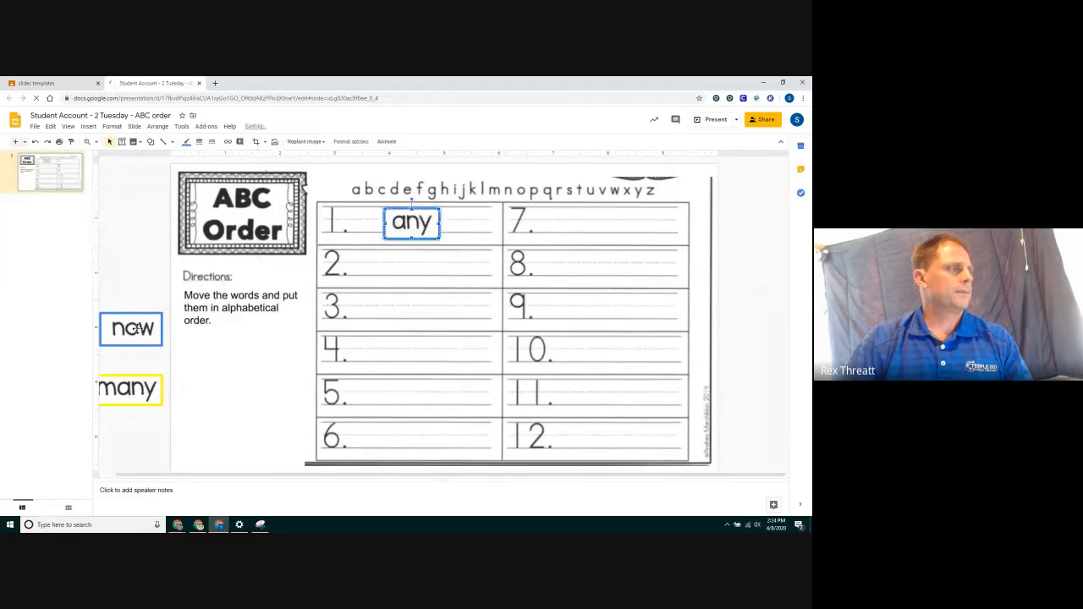
{"action": "left_click_drag", "start_coordinate": [144, 327], "coordinate": [569, 302]}
{"action": "left_click_drag", "start_coordinate": [131, 387], "coordinate": [423, 262]}
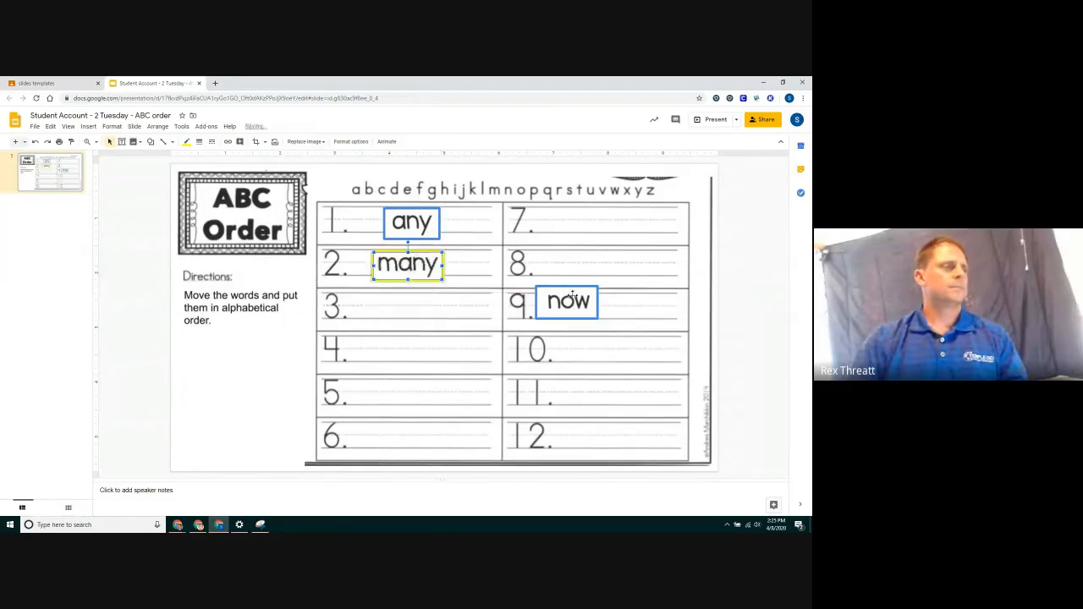
{"action": "left_click_drag", "start_coordinate": [571, 298], "coordinate": [423, 305]}
{"action": "left_click", "coordinate": [229, 326]}
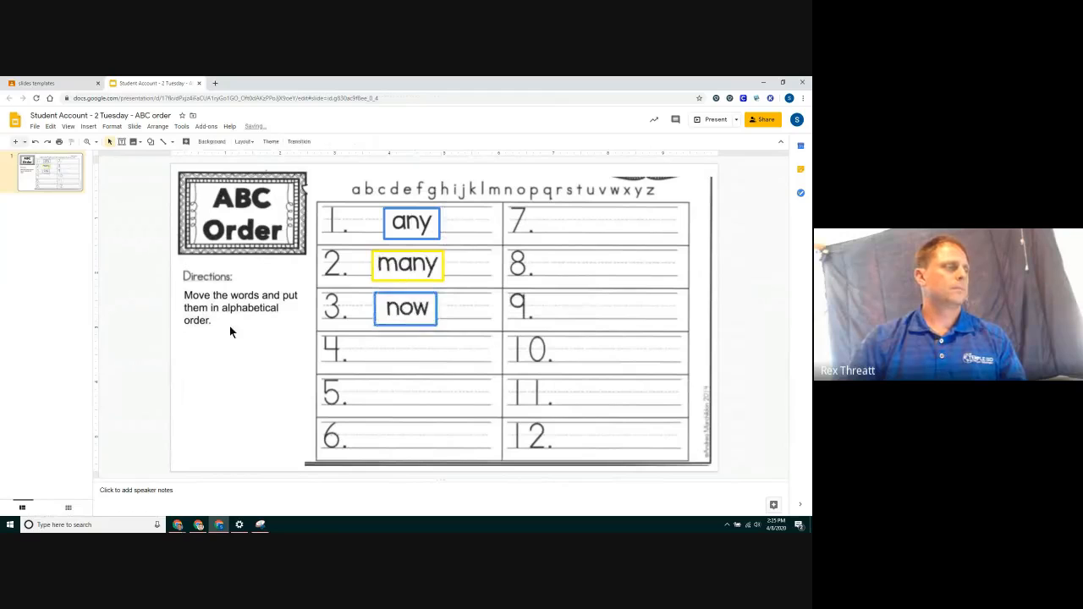
Return to the assignment and open the student copy of the suffix fun slides
{"action": "left_click", "coordinate": [199, 83]}
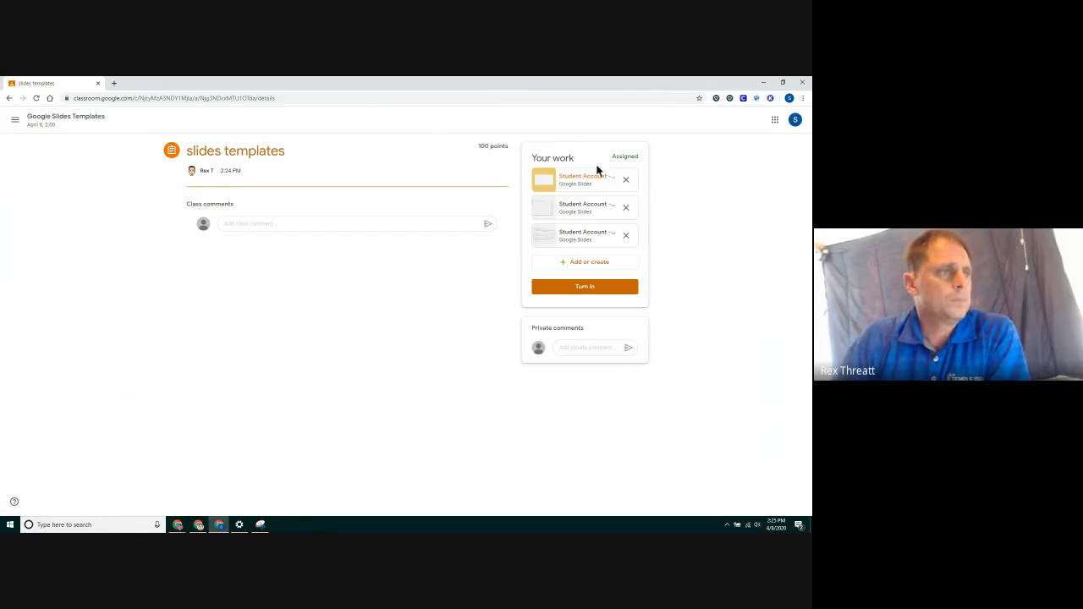
{"action": "left_click", "coordinate": [583, 204]}
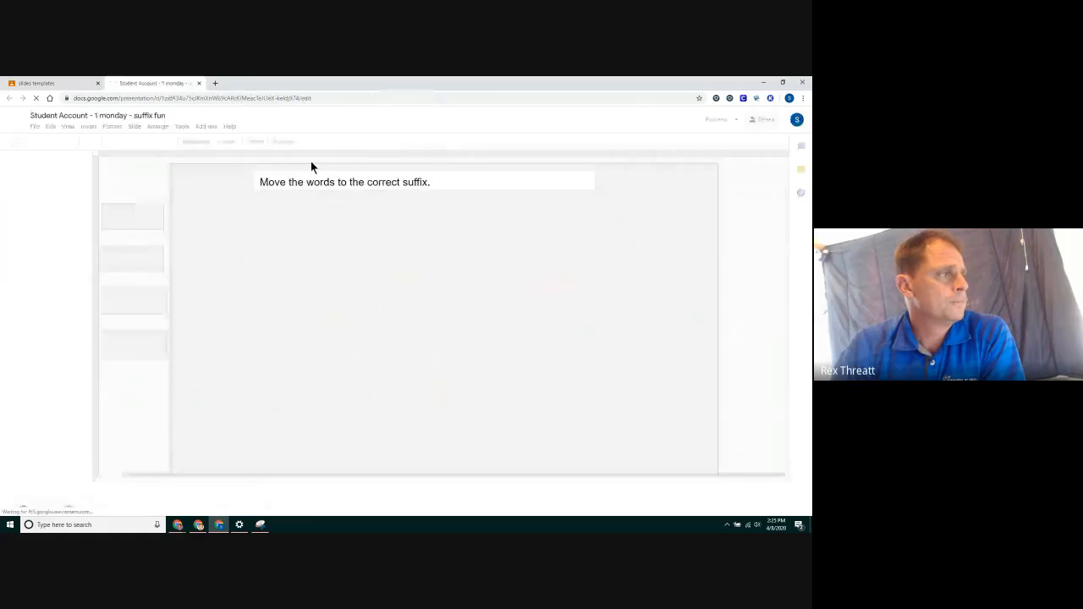
{"action": "left_click", "coordinate": [337, 179]}
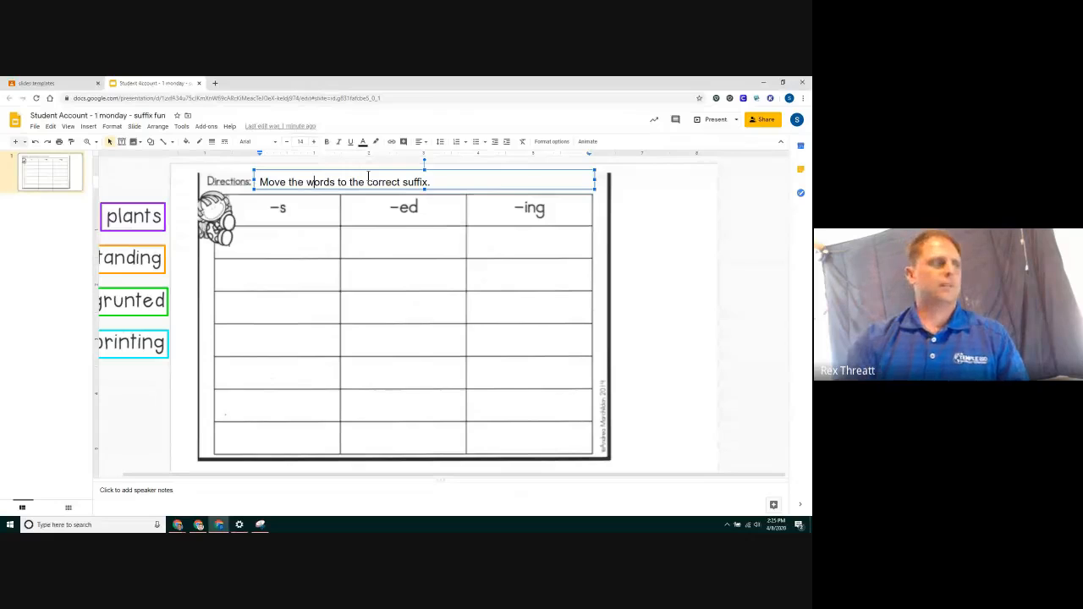
{"action": "key", "text": "Escape"}
{"action": "key", "text": "Delete"}
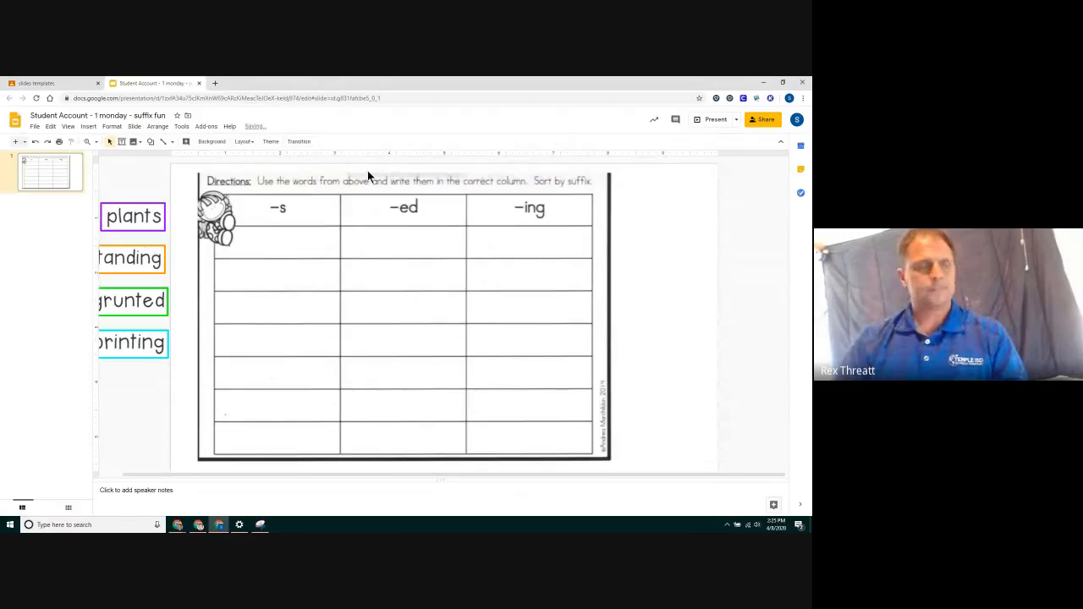
{"action": "key", "text": "ctrl+z"}
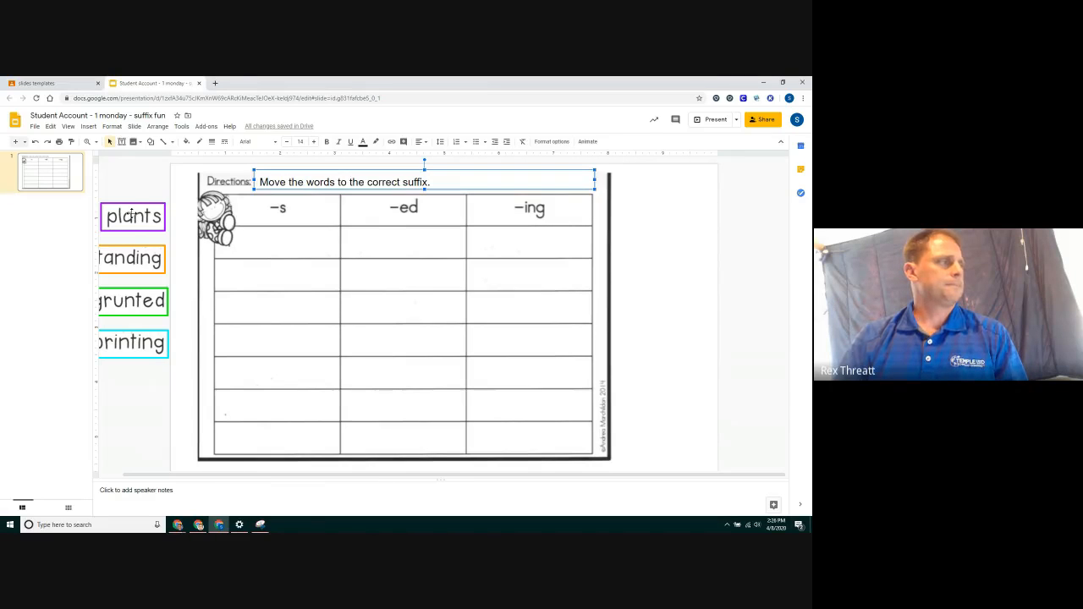
Sort the word cards by suffix: plants under -s, grunted under -ed, standing and printing under -ing
{"action": "left_click_drag", "start_coordinate": [131, 216], "coordinate": [285, 242]}
{"action": "left_click_drag", "start_coordinate": [143, 258], "coordinate": [530, 244]}
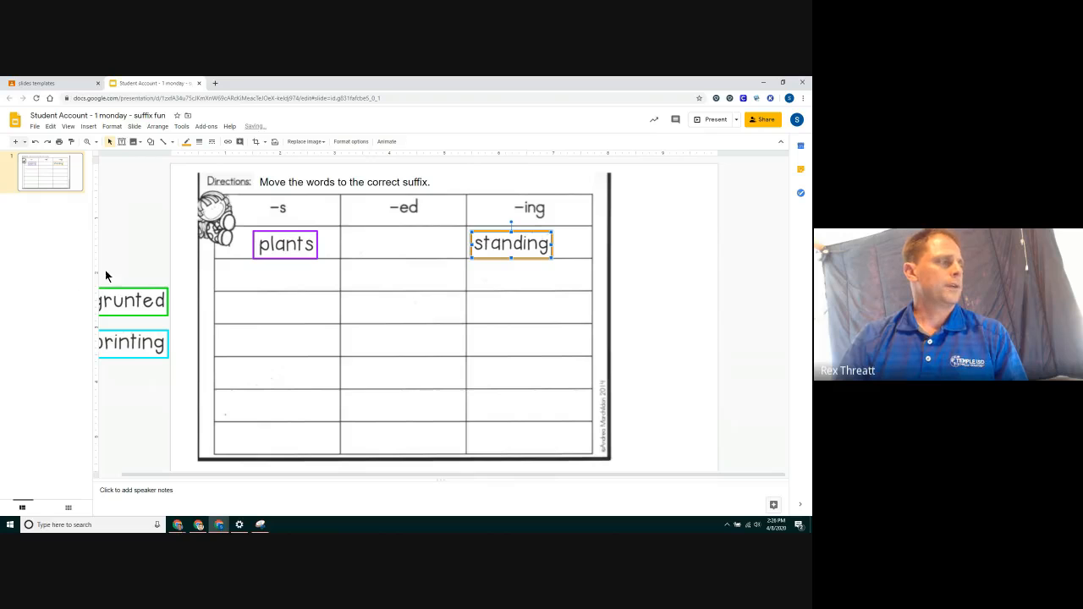
{"action": "left_click", "coordinate": [131, 298]}
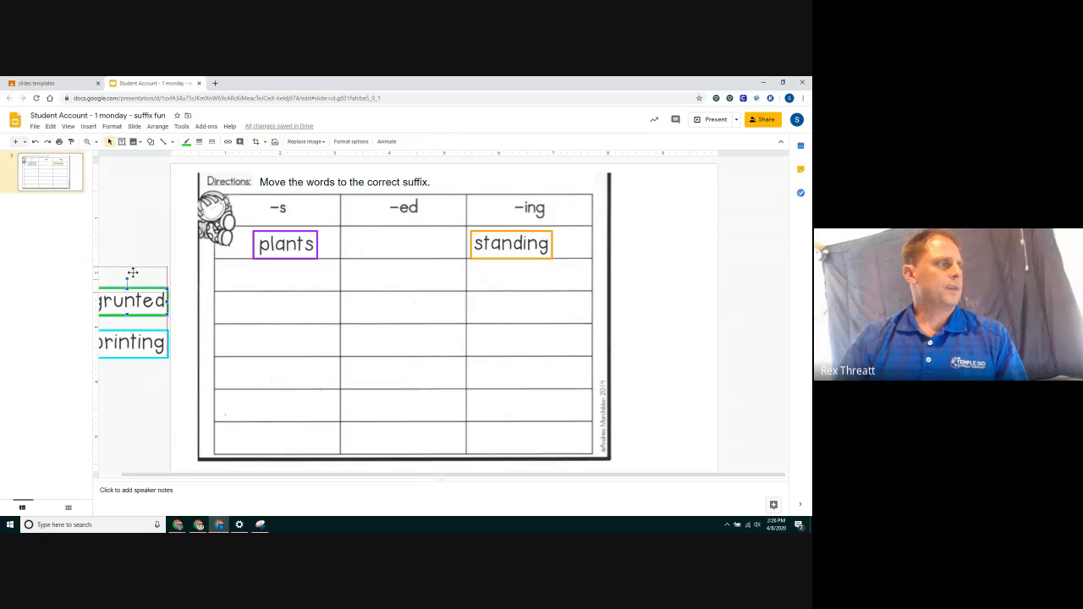
{"action": "left_click_drag", "start_coordinate": [132, 273], "coordinate": [133, 273]}
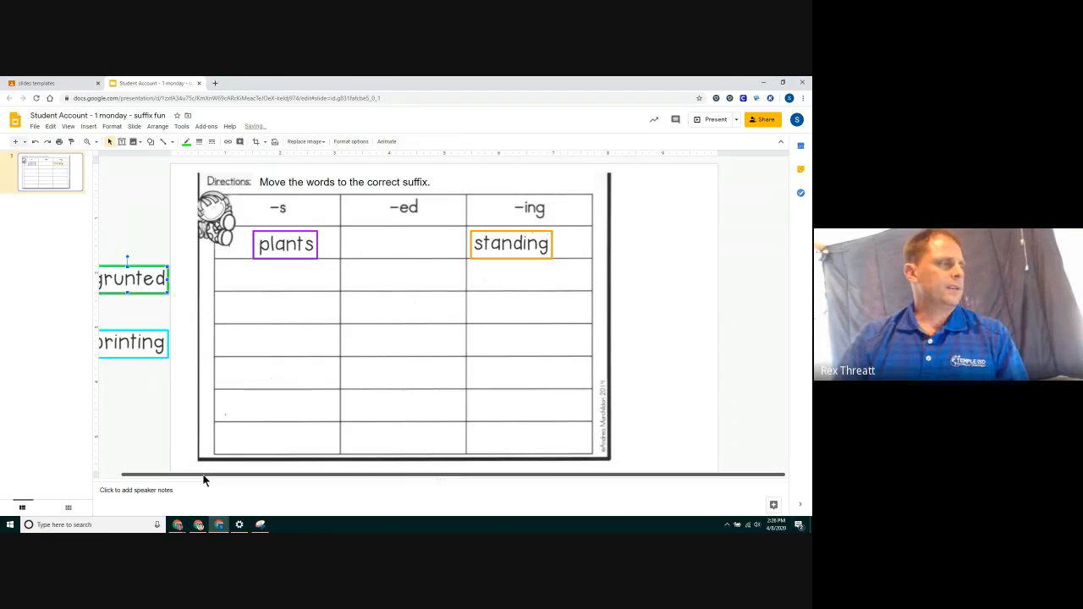
{"action": "left_click_drag", "start_coordinate": [203, 476], "coordinate": [182, 475]}
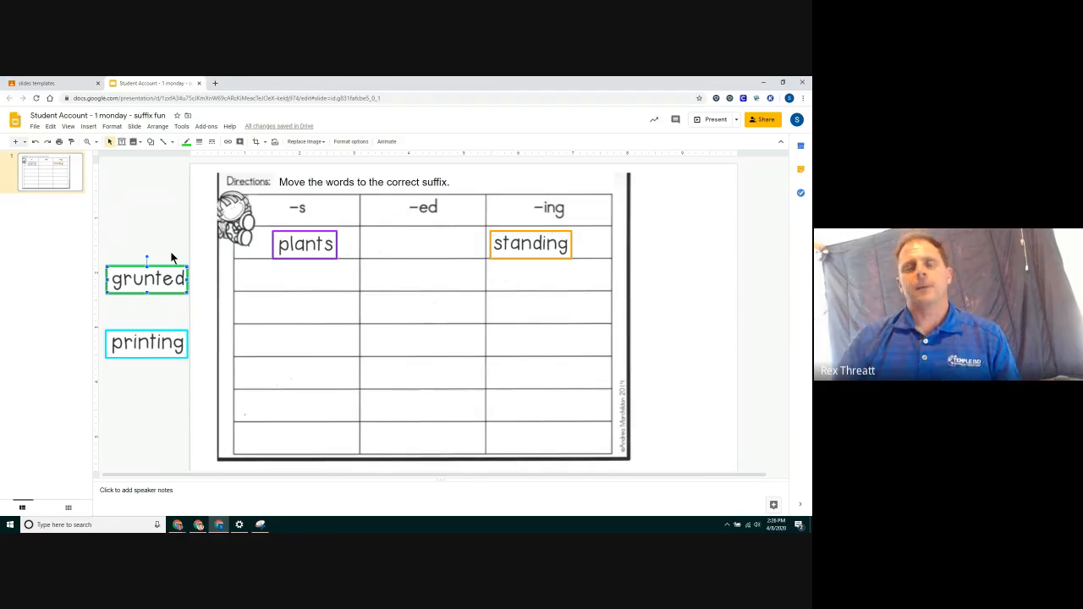
{"action": "left_click_drag", "start_coordinate": [136, 279], "coordinate": [409, 240]}
{"action": "left_click_drag", "start_coordinate": [155, 356], "coordinate": [550, 285]}
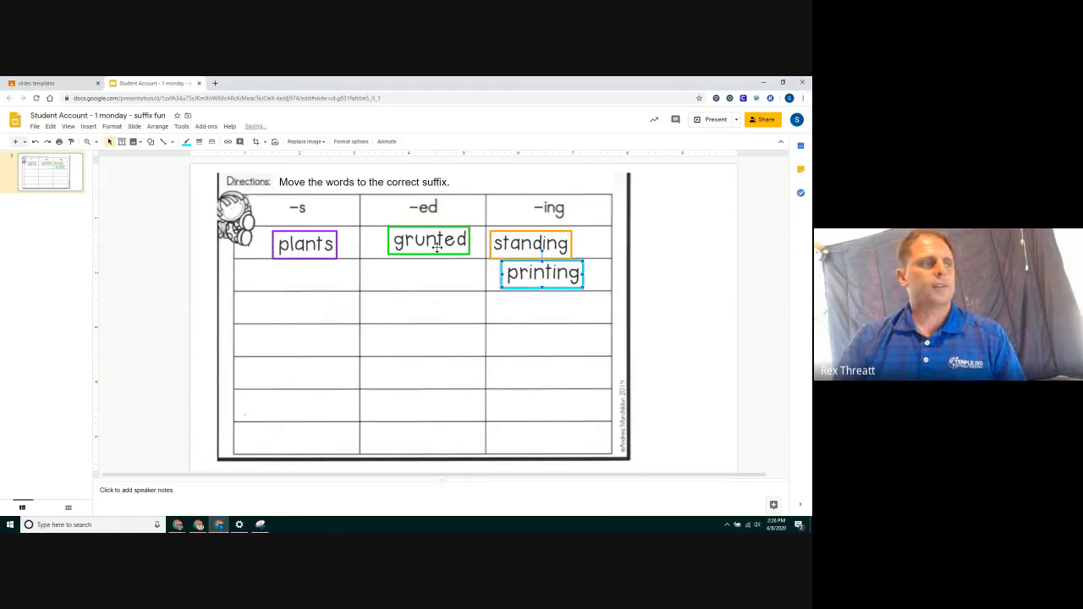